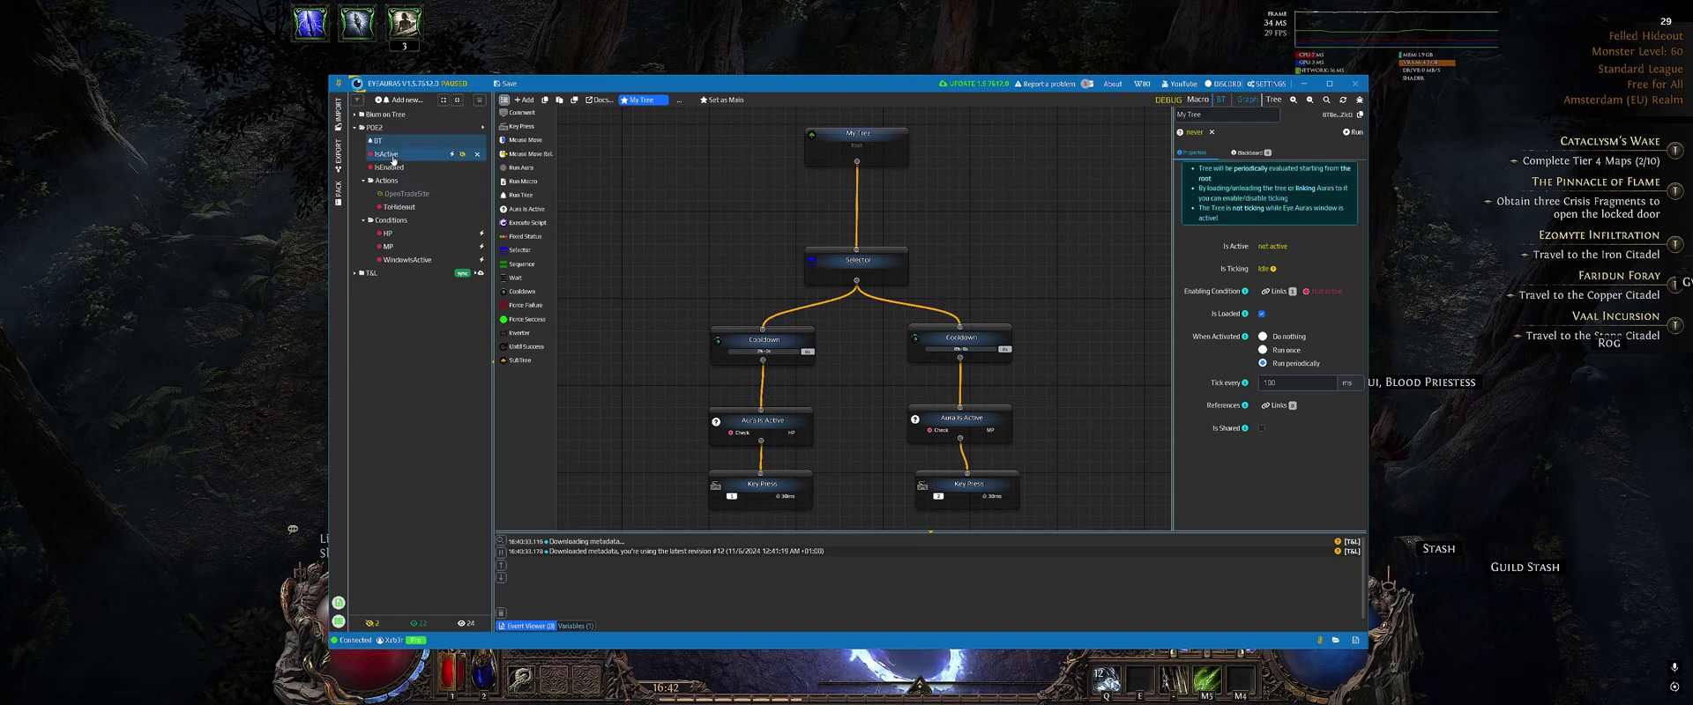
Step: Add a Text overlay to the IsActive aura in the POE2 folder
left_click(394, 159)
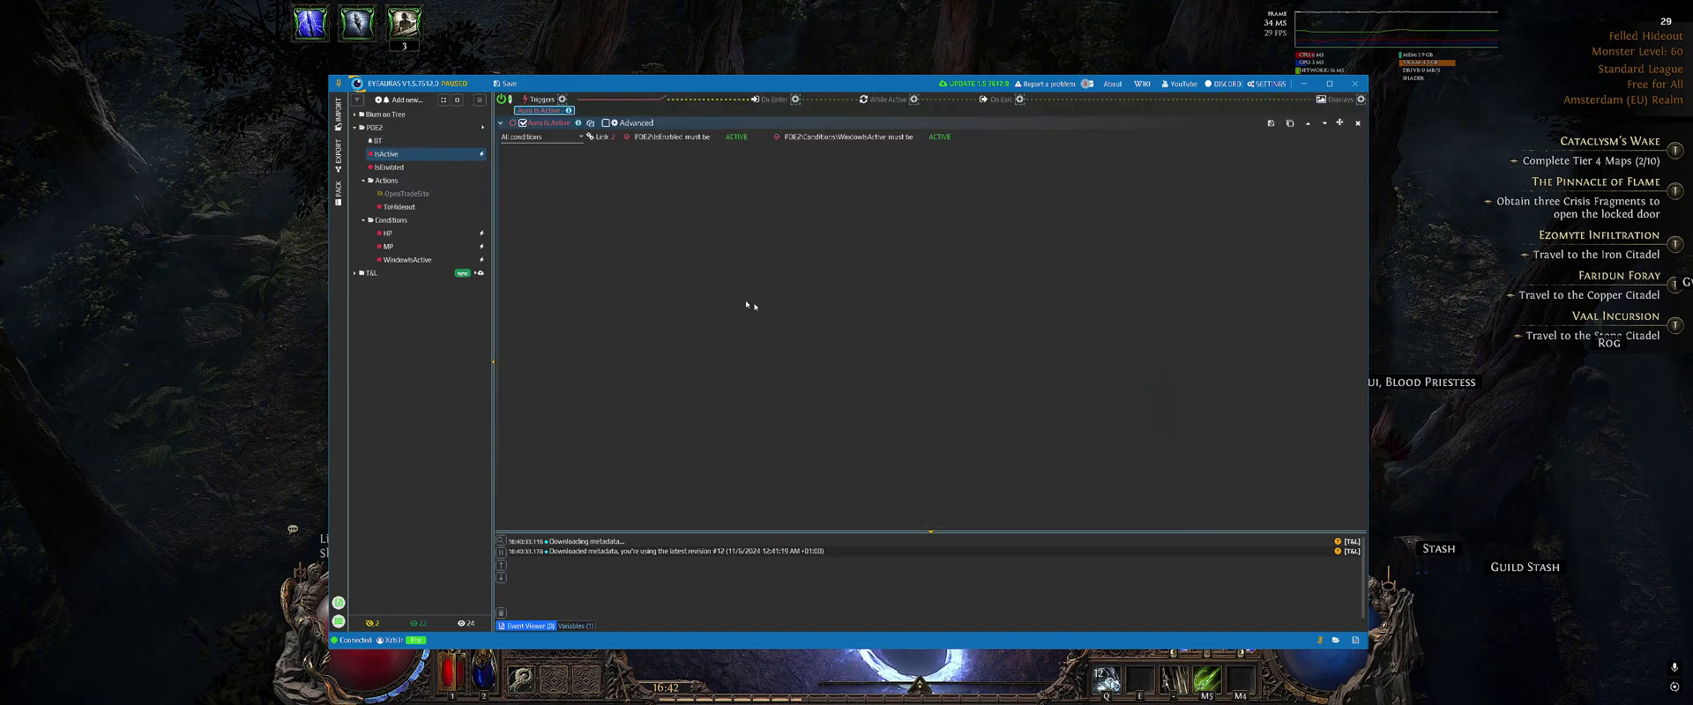
left_click(1361, 99)
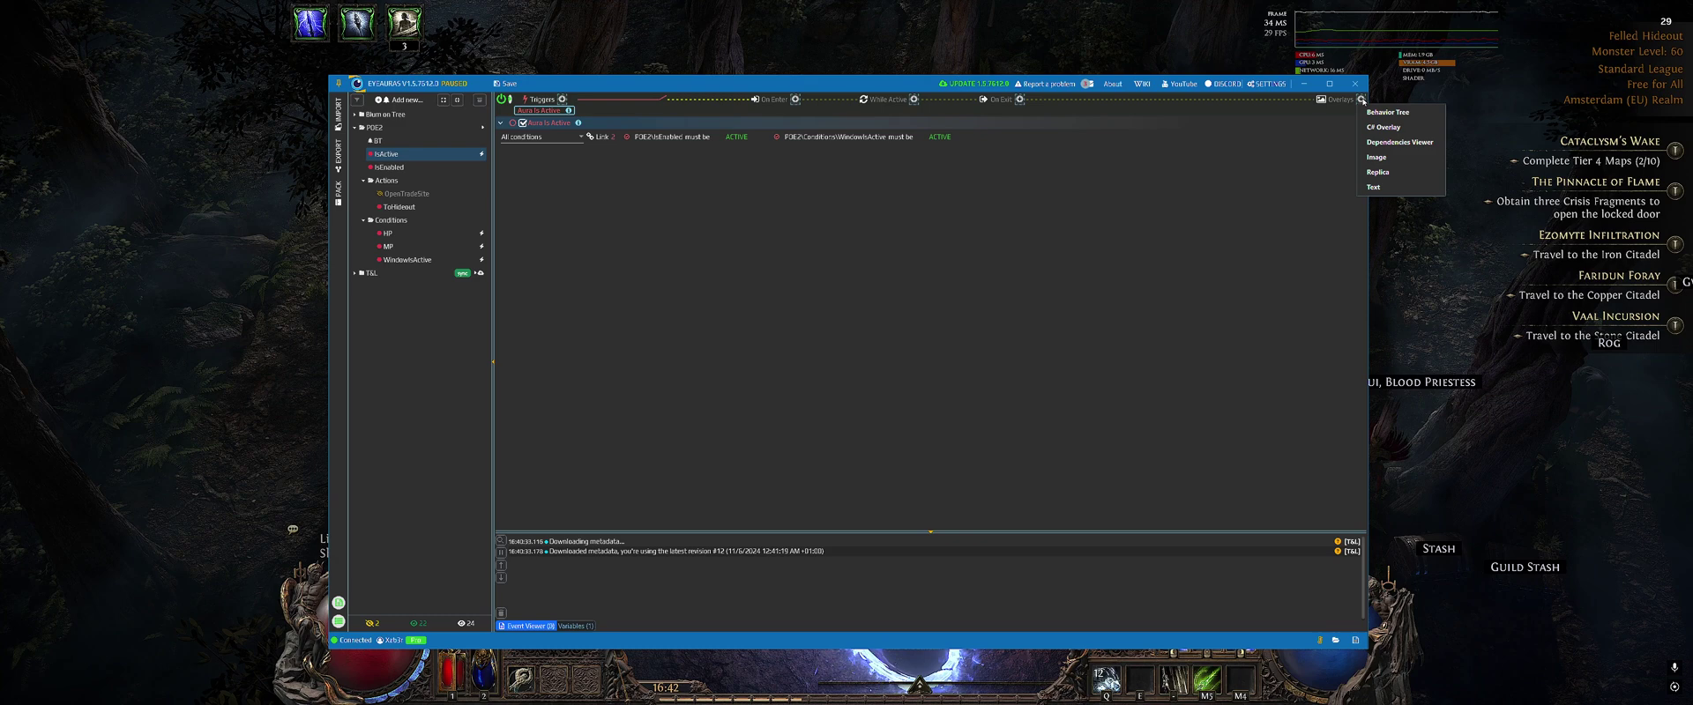
left_click(1397, 192)
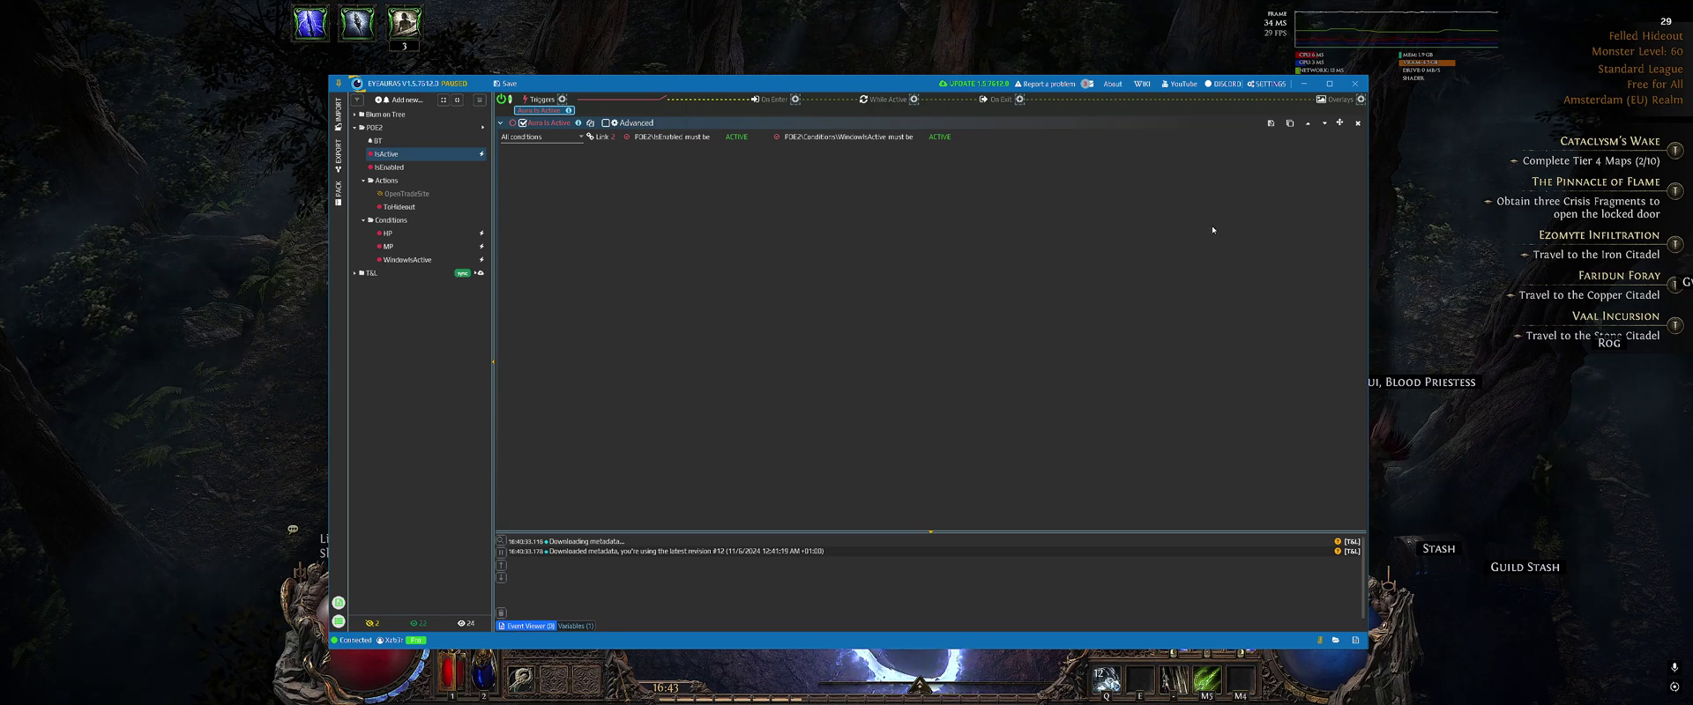
left_click(1361, 99)
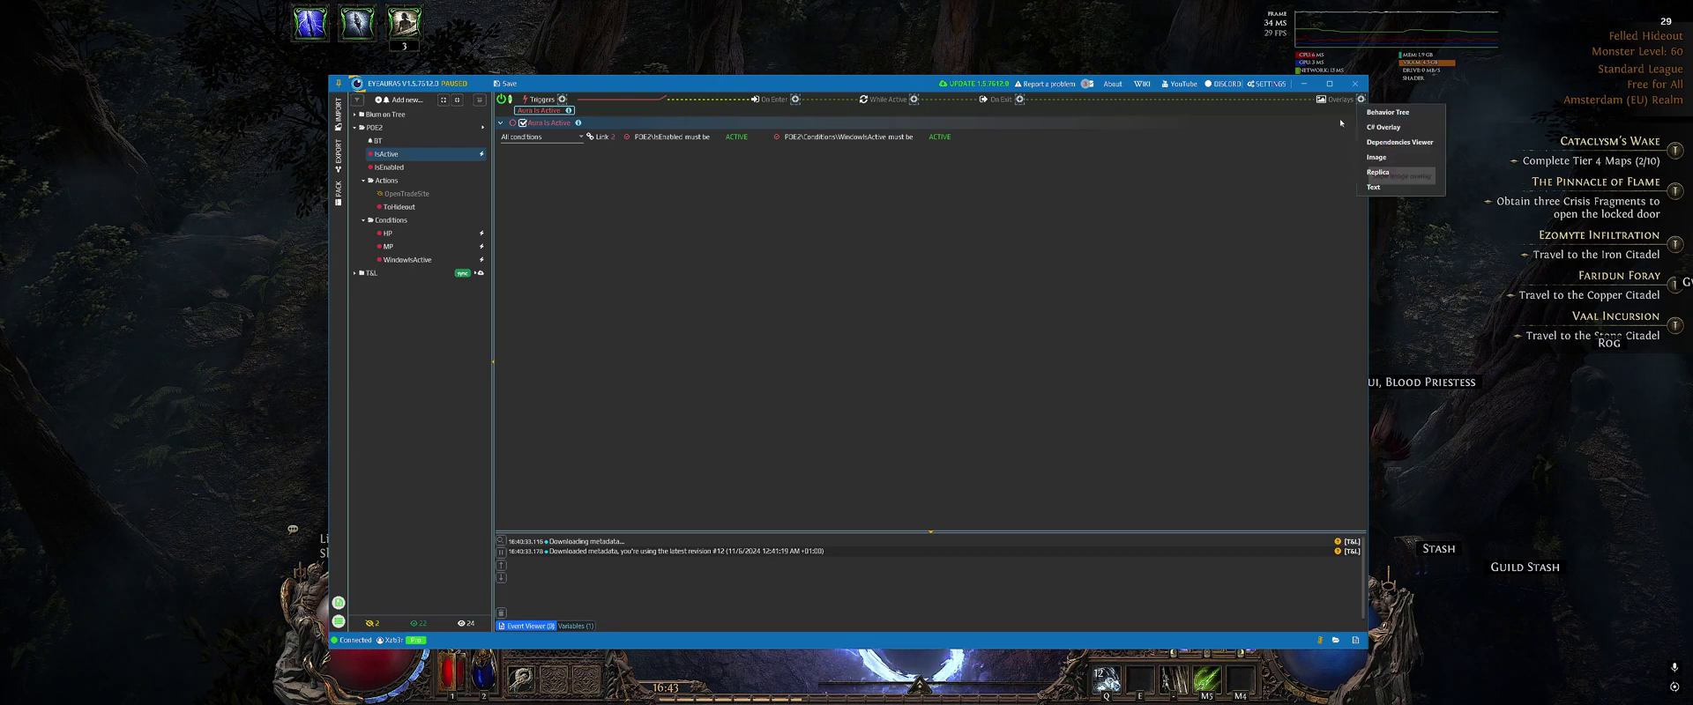
left_click(1374, 186)
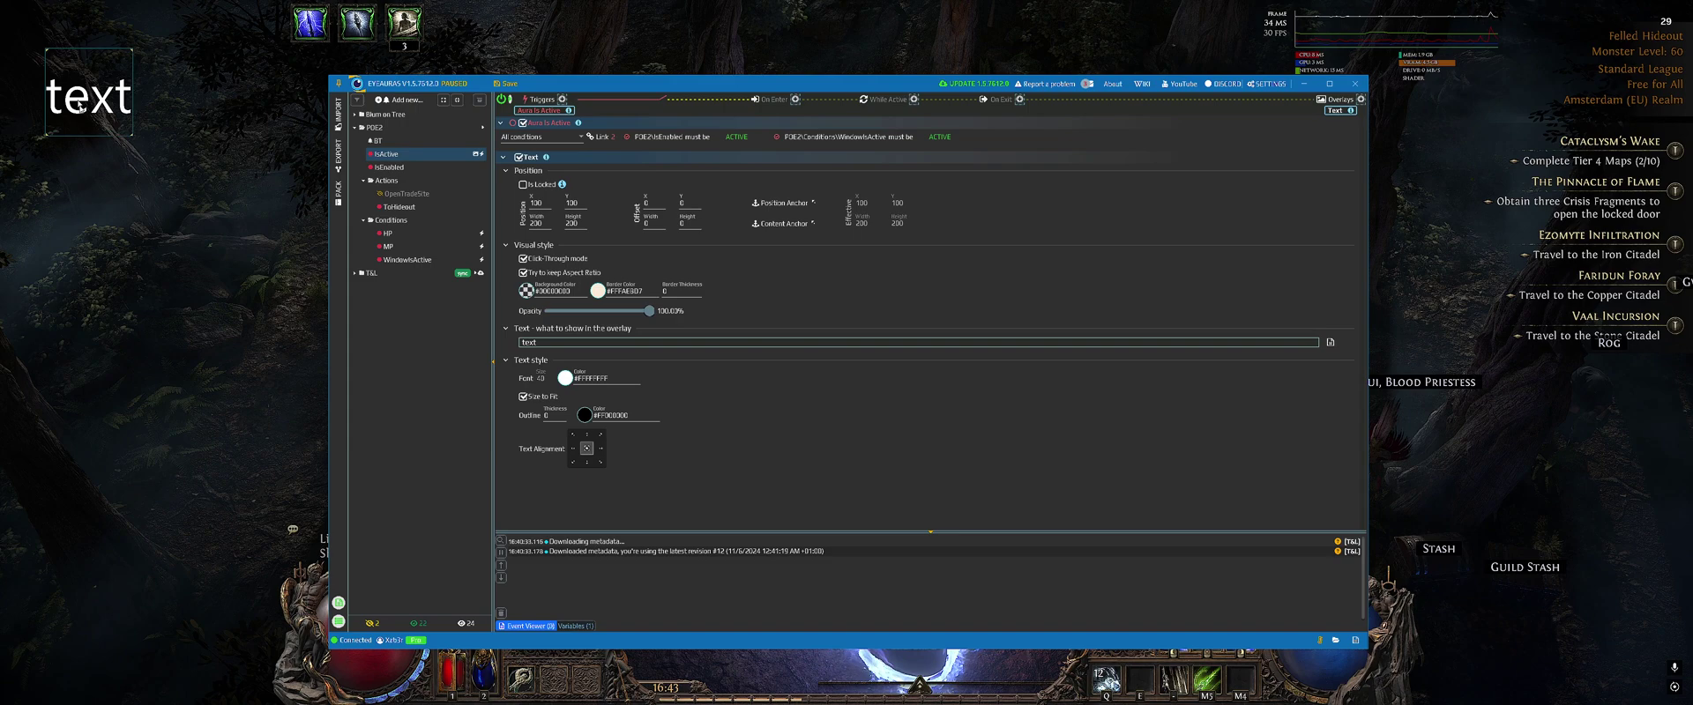
Step: Move the new text overlay down the game screen to just above the Life readout, at about 513, 1021
left_click_drag(81, 121, 254, 480)
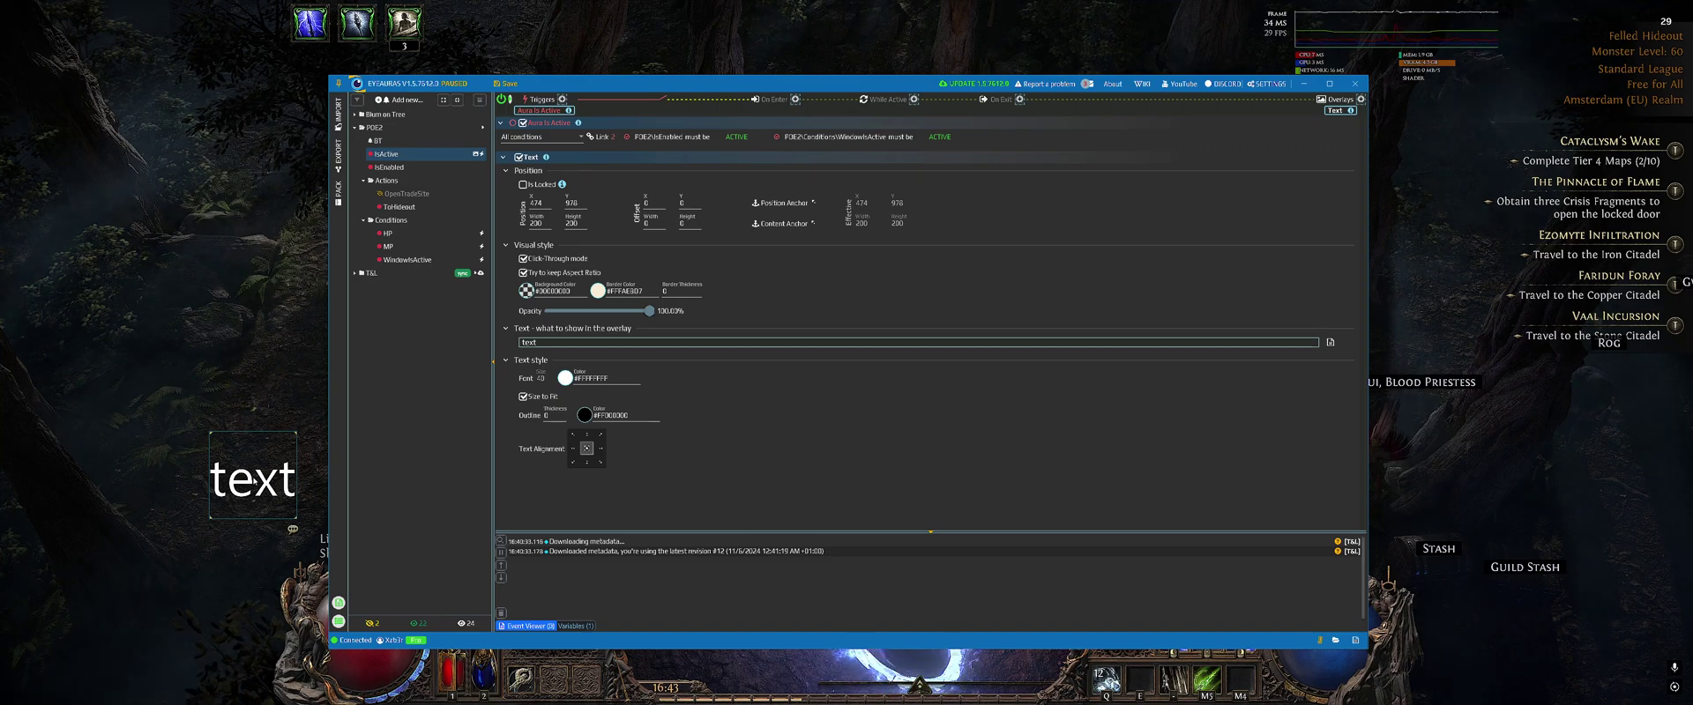
mouse_move(1033, 158)
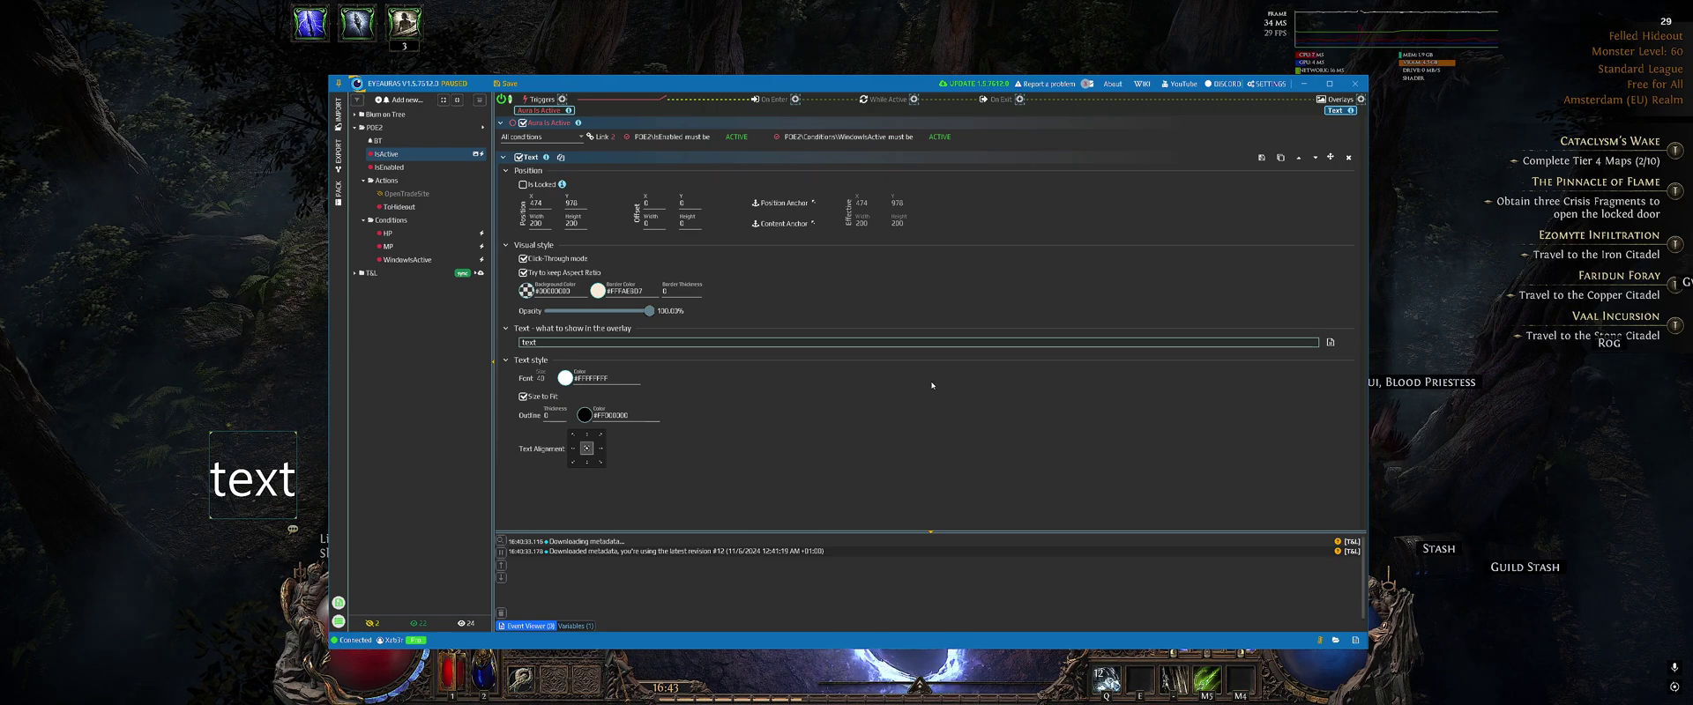
left_click(1360, 100)
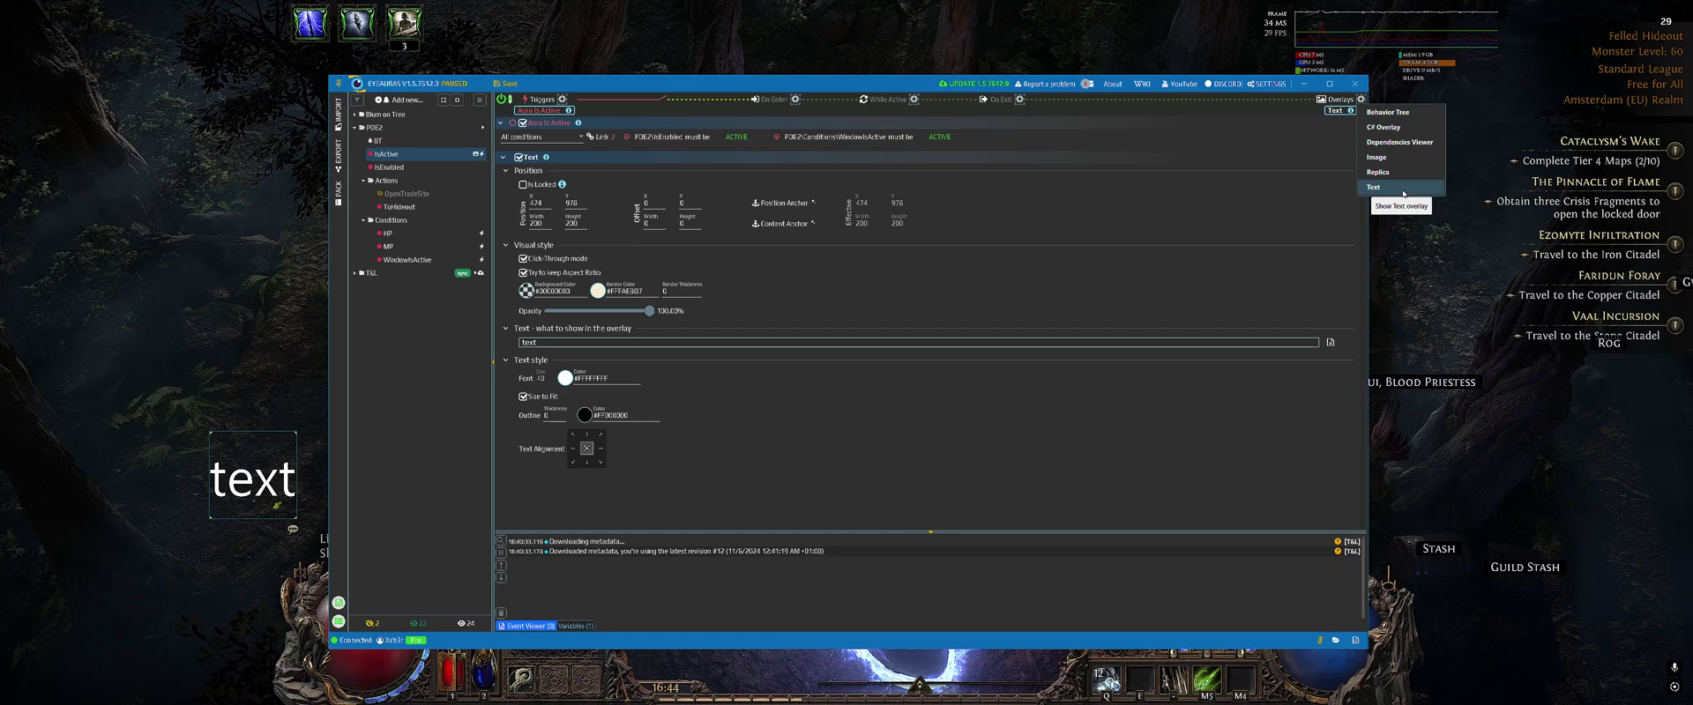
left_click_drag(284, 483, 301, 502)
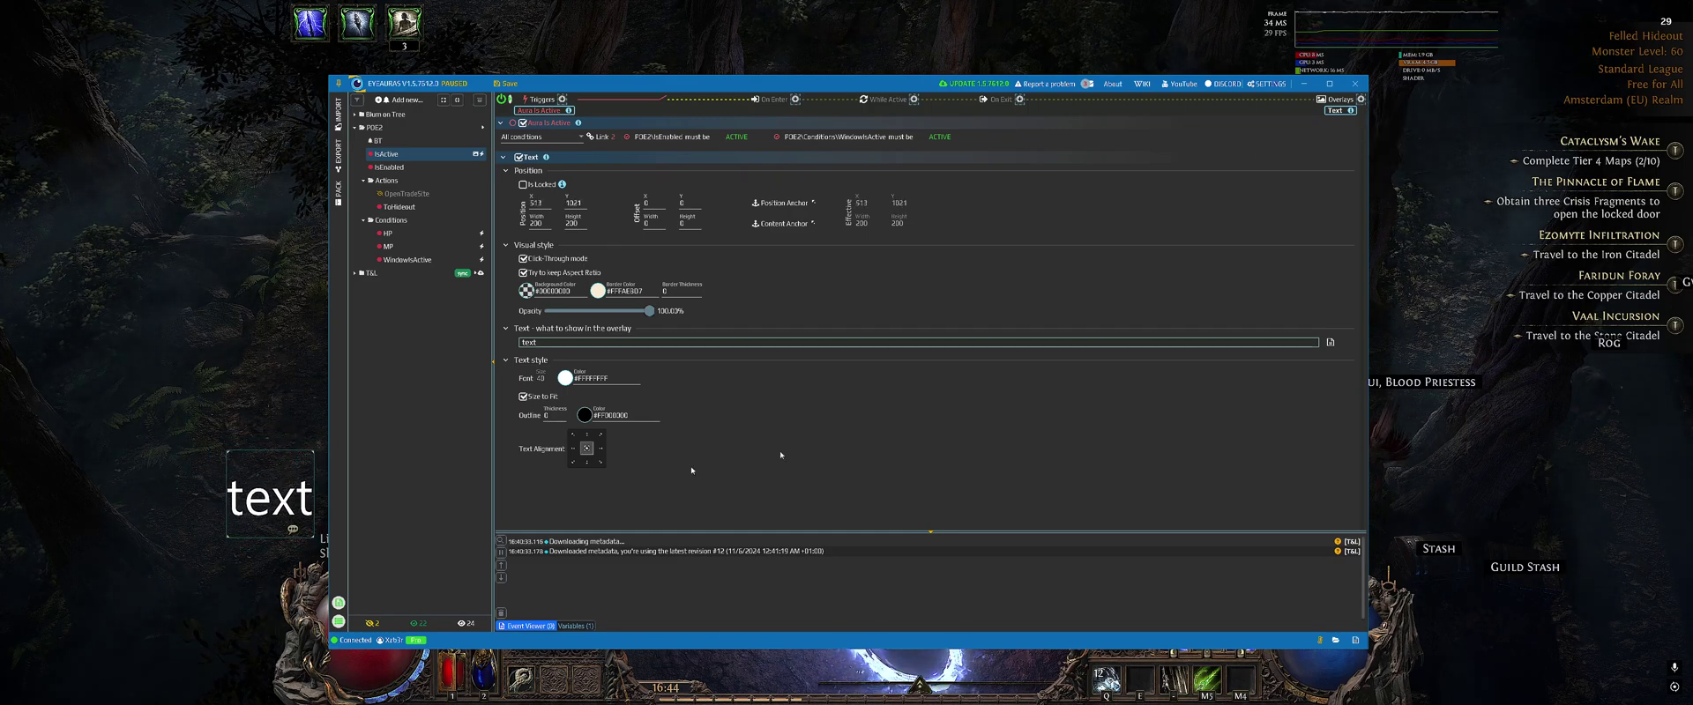
left_click(1340, 99)
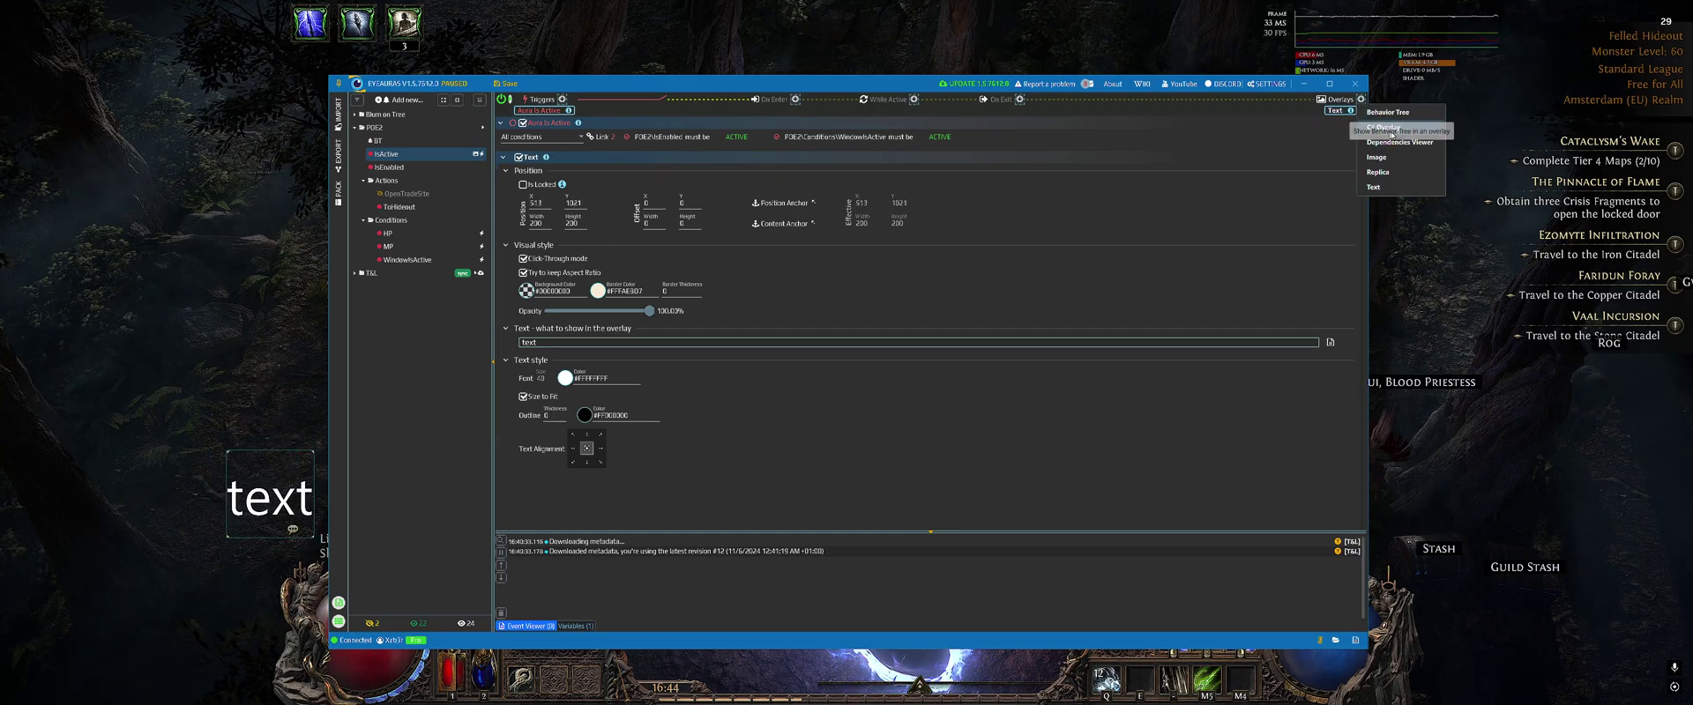
left_click(1320, 226)
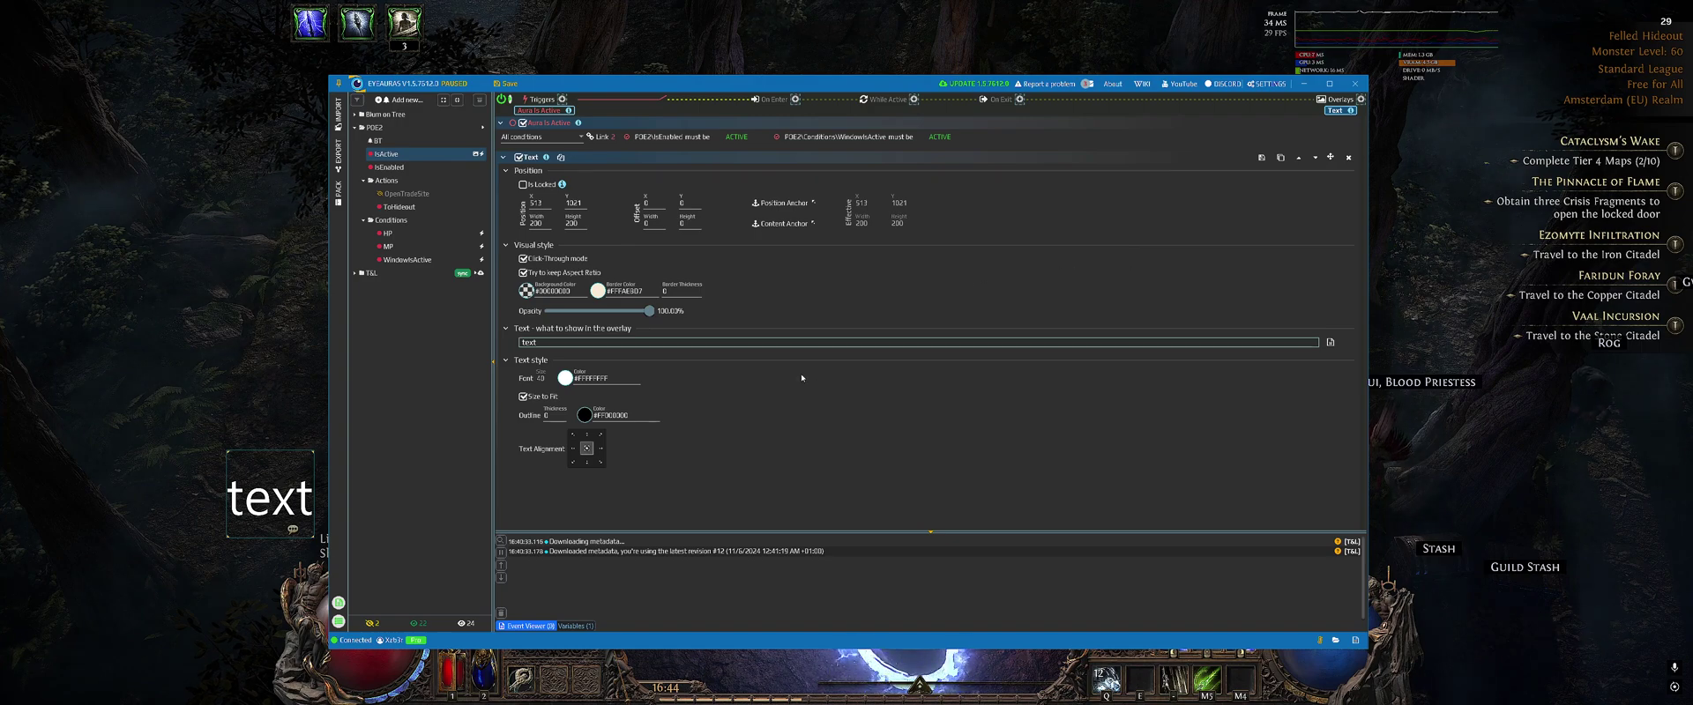
Step: Try "Working..." as the overlay's displayed text and replace it with the test tube emoji 🧪
double_click(554, 342)
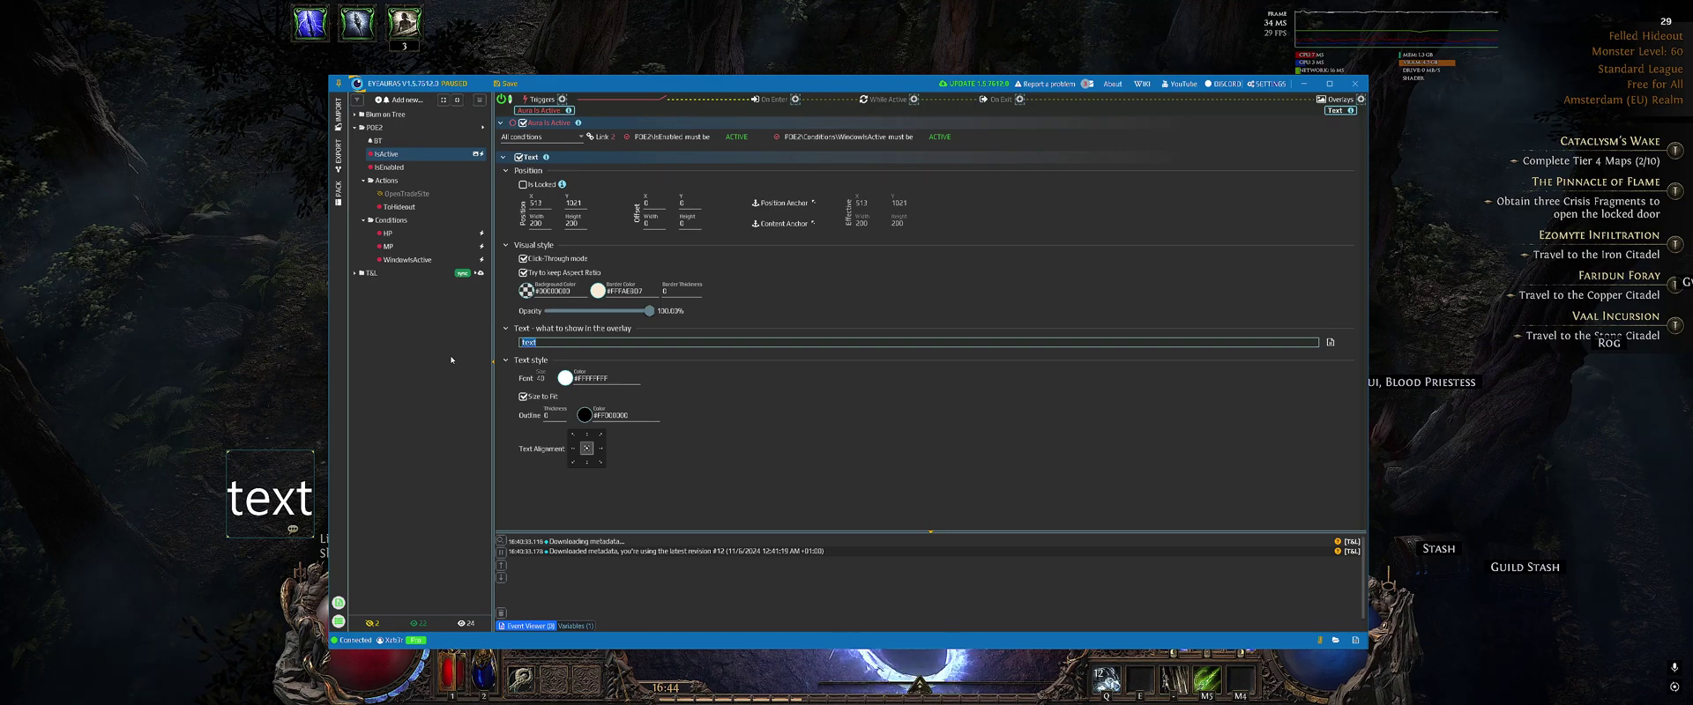
key("BackSpace")
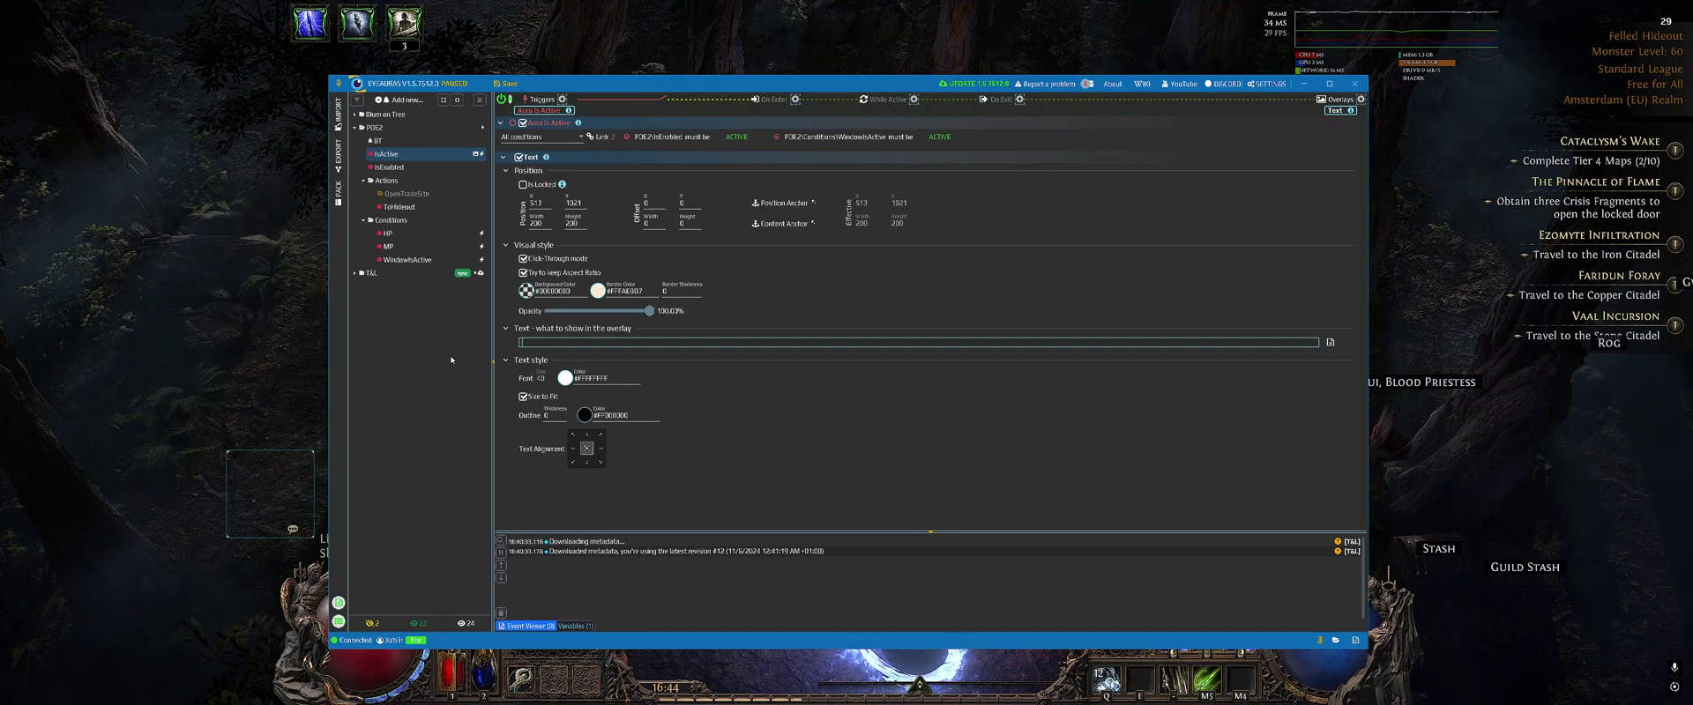
type("Working...")
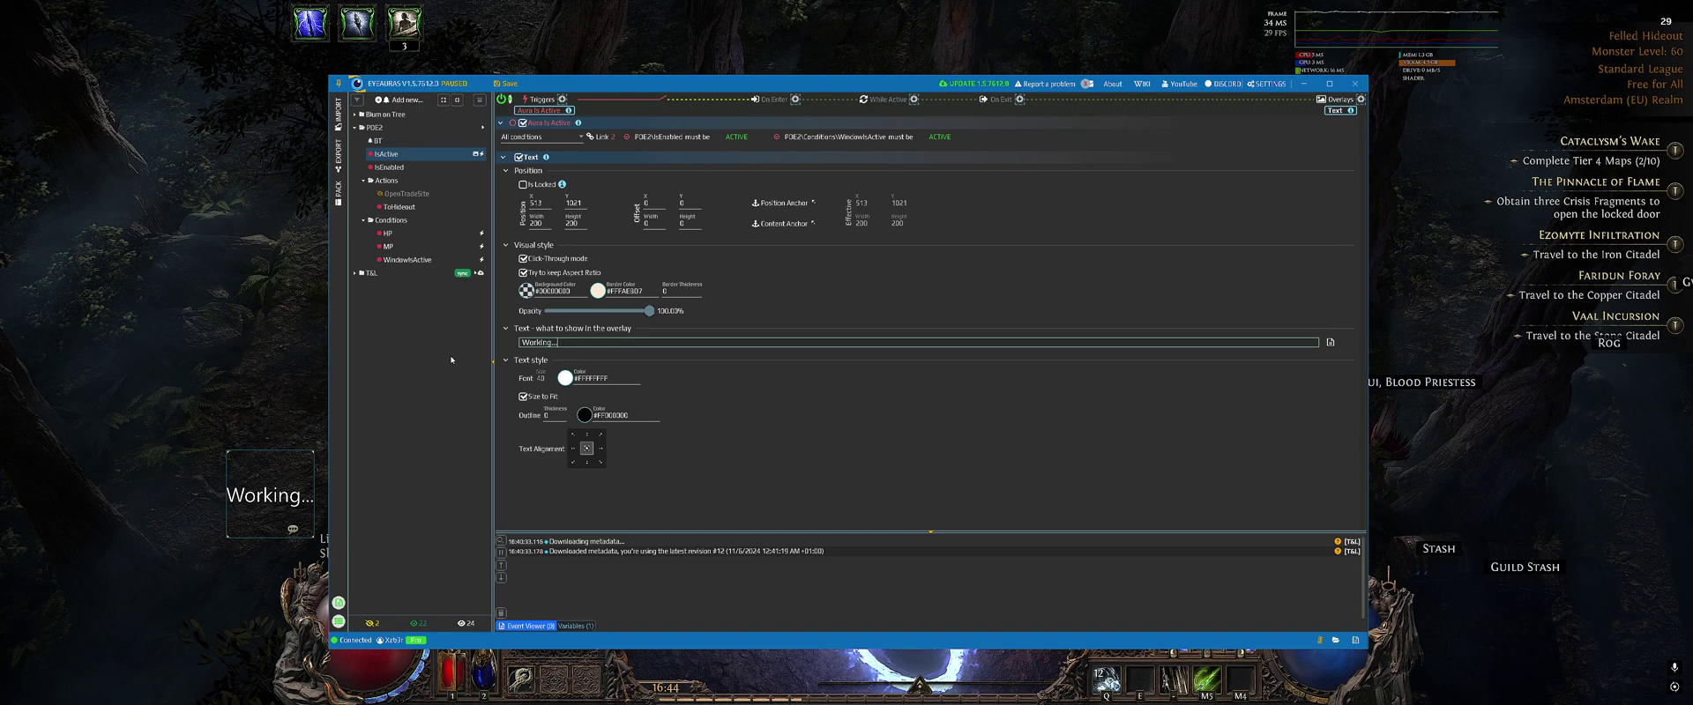
key("ctrl+a")
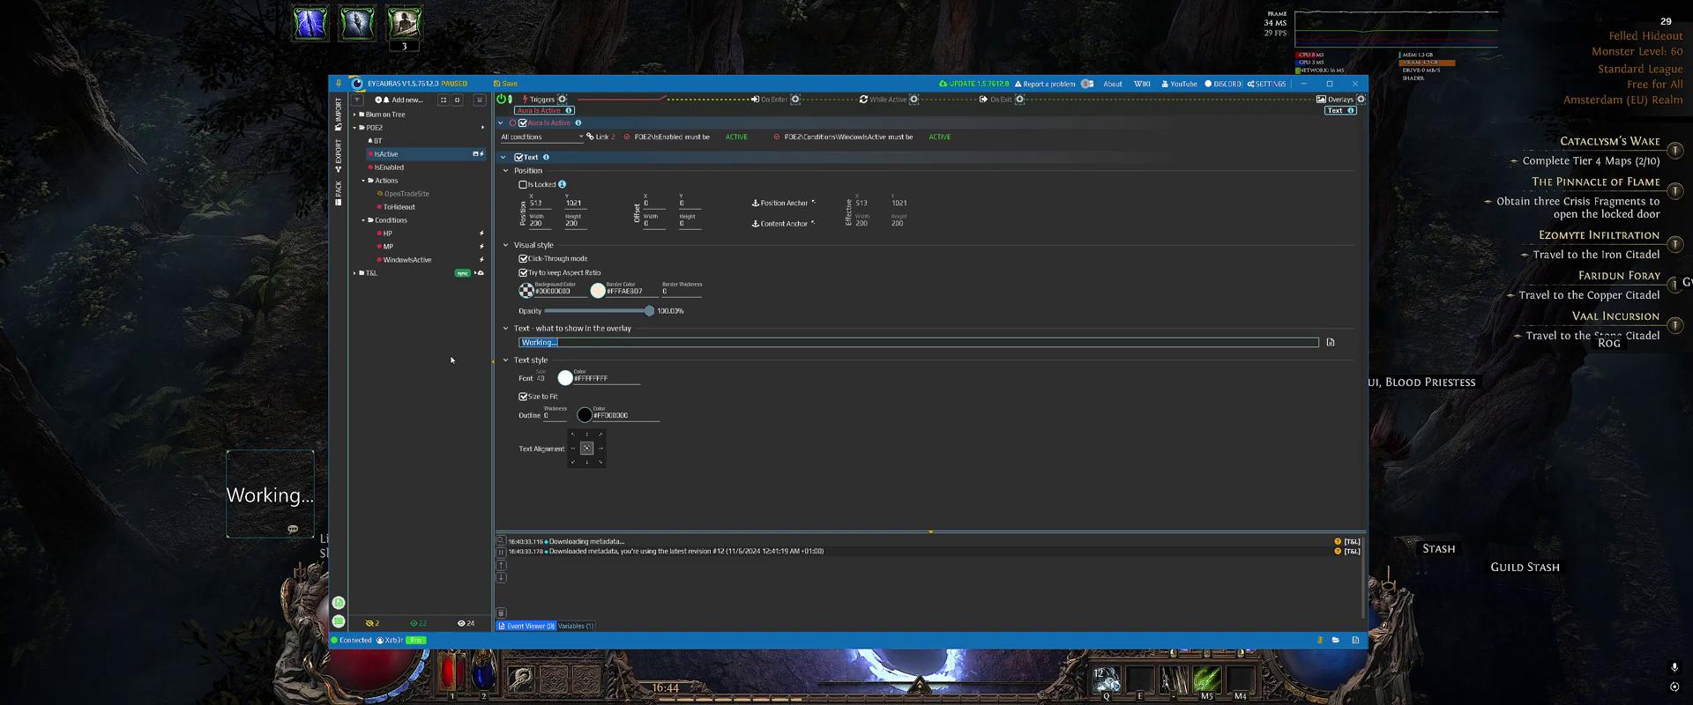
type("🧪")
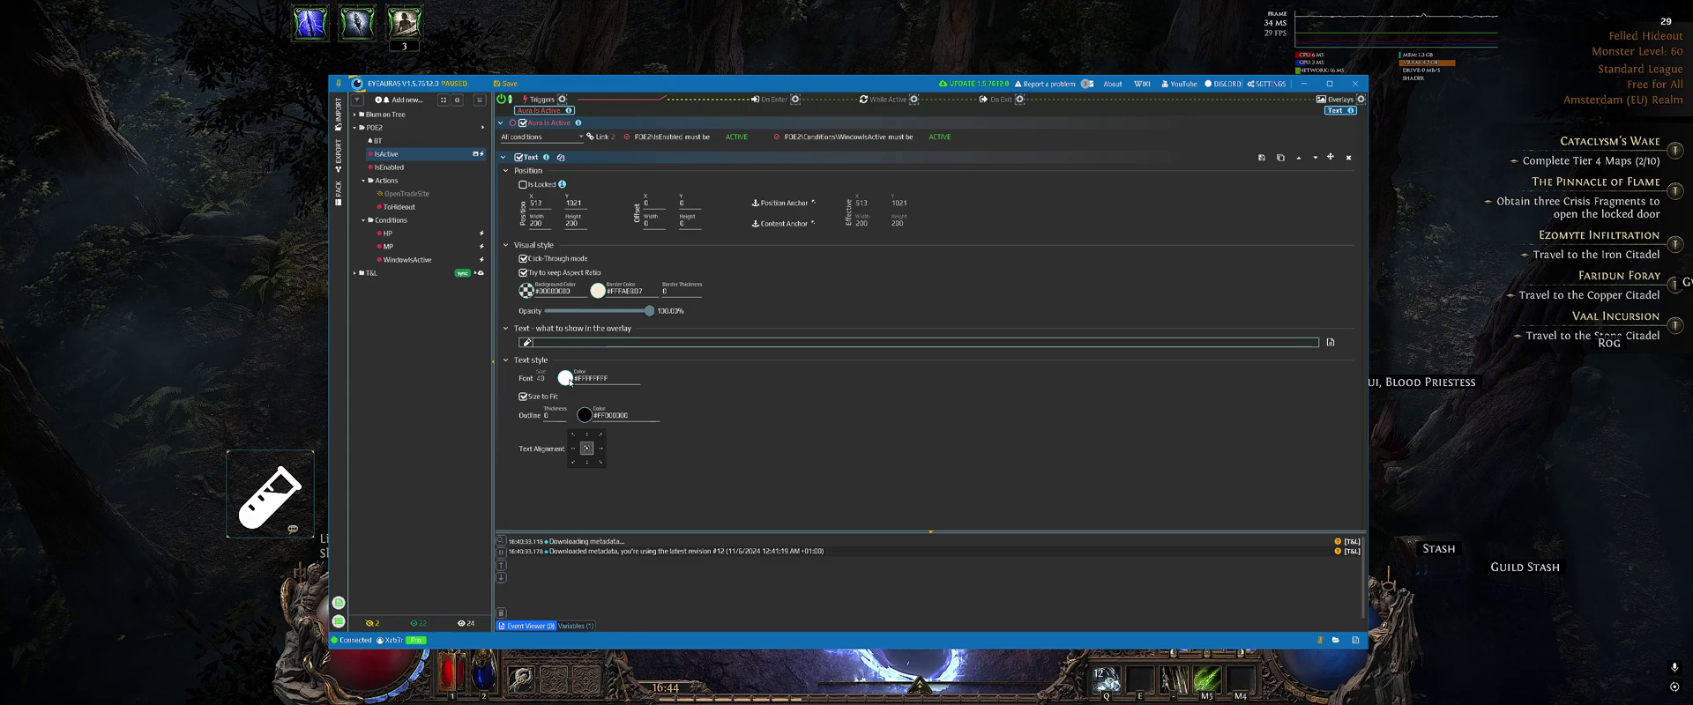
Step: Try a blue font color on the test tube overlay and shift the overlay slightly up and to the left
left_click(568, 379)
left_click(606, 398)
left_click(624, 411)
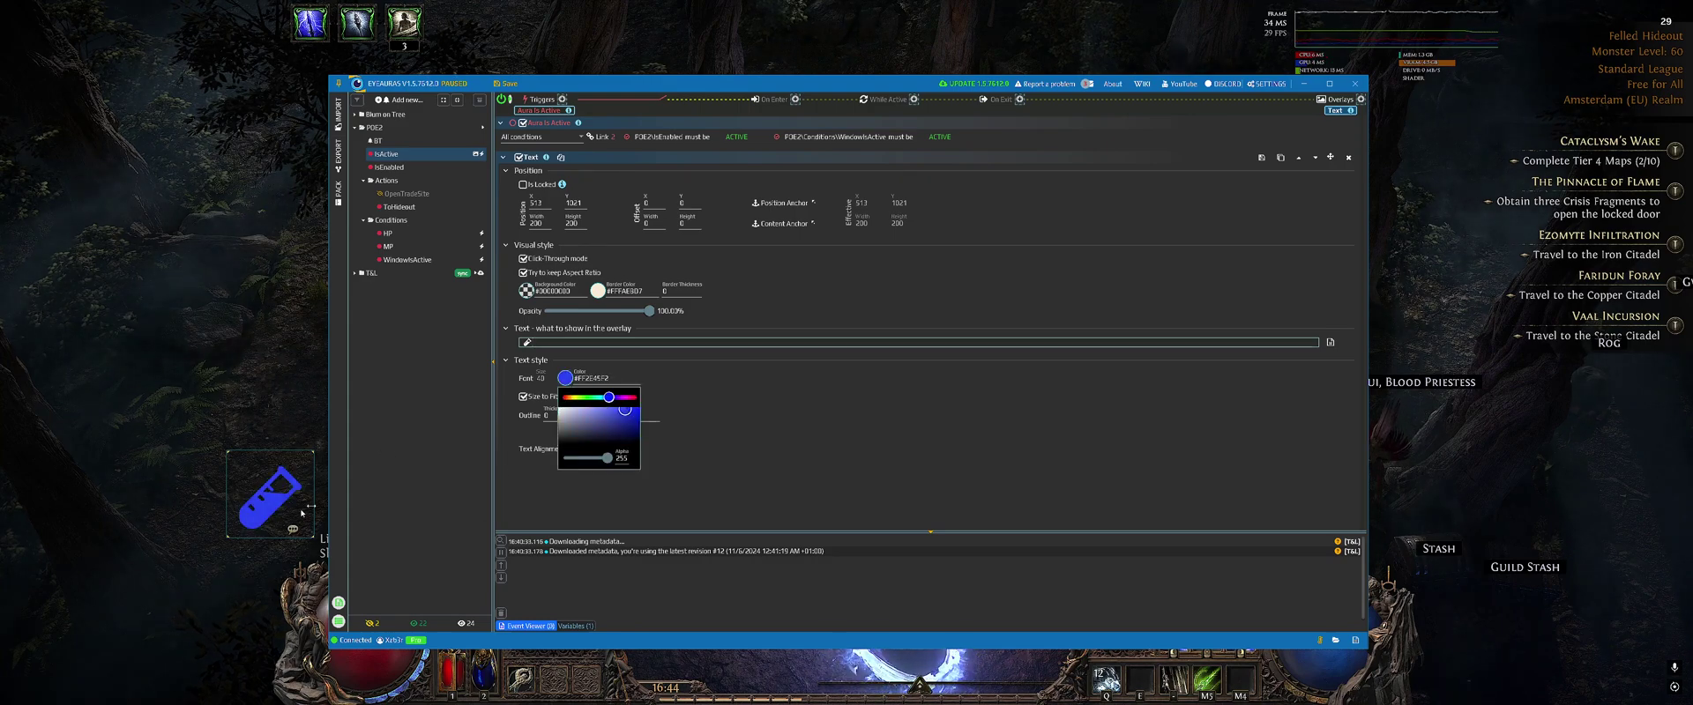
left_click_drag(271, 506, 250, 492)
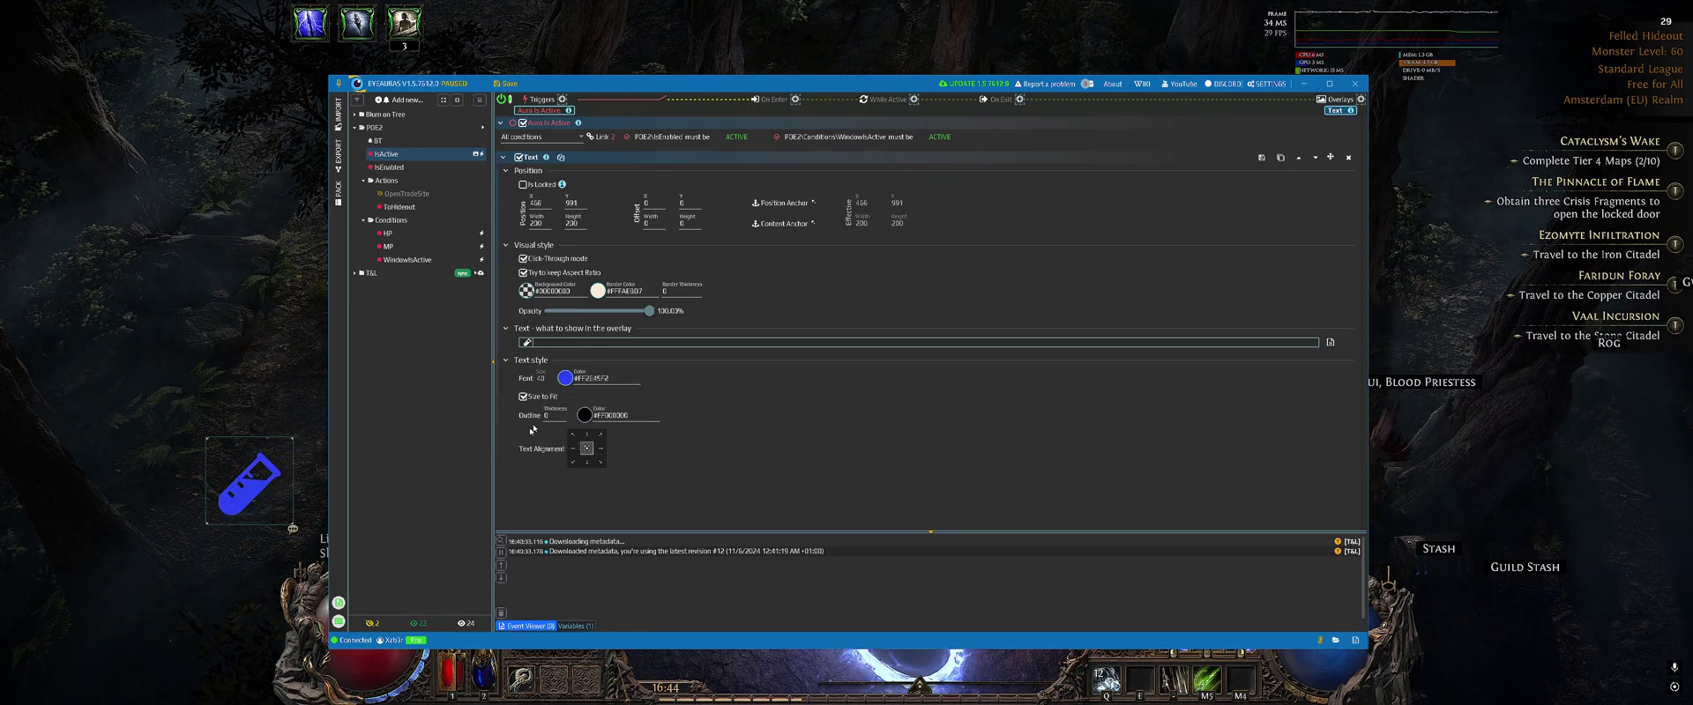
Step: Try a red font color on the test tube overlay and set the color back to white
left_click(564, 378)
left_click_drag(609, 399, 563, 398)
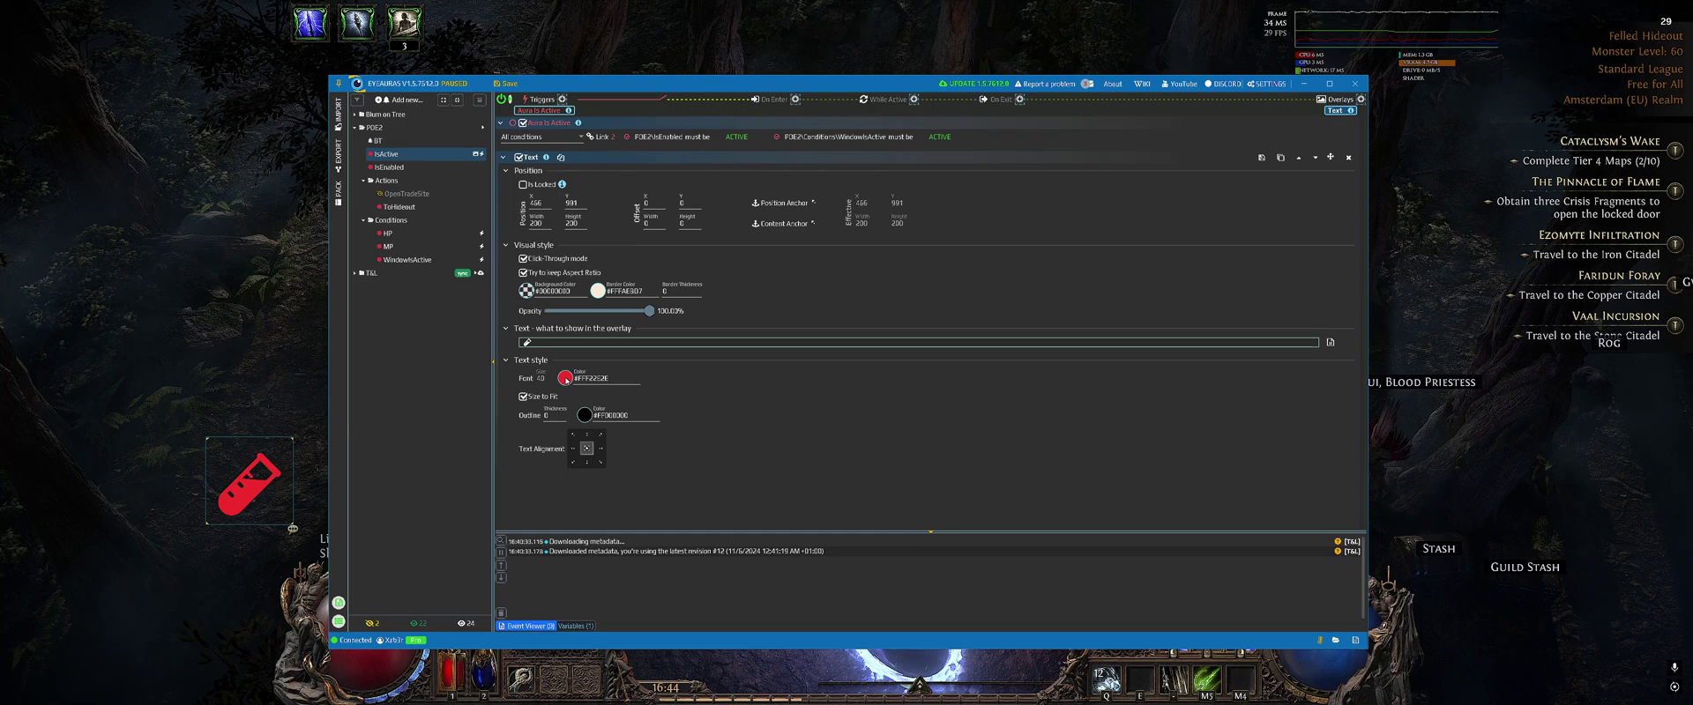
left_click(565, 378)
left_click_drag(617, 415, 559, 406)
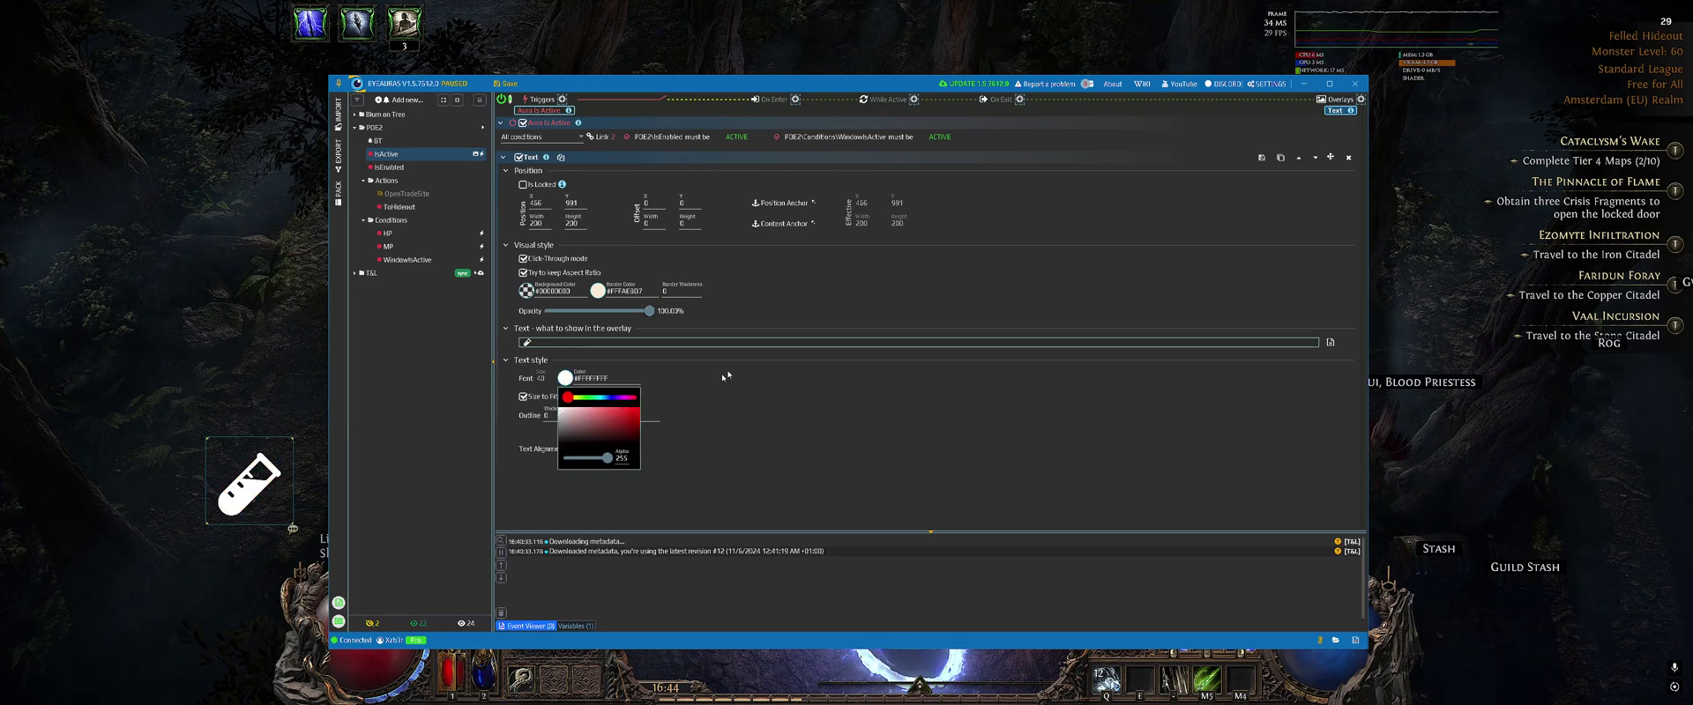
left_click(734, 365)
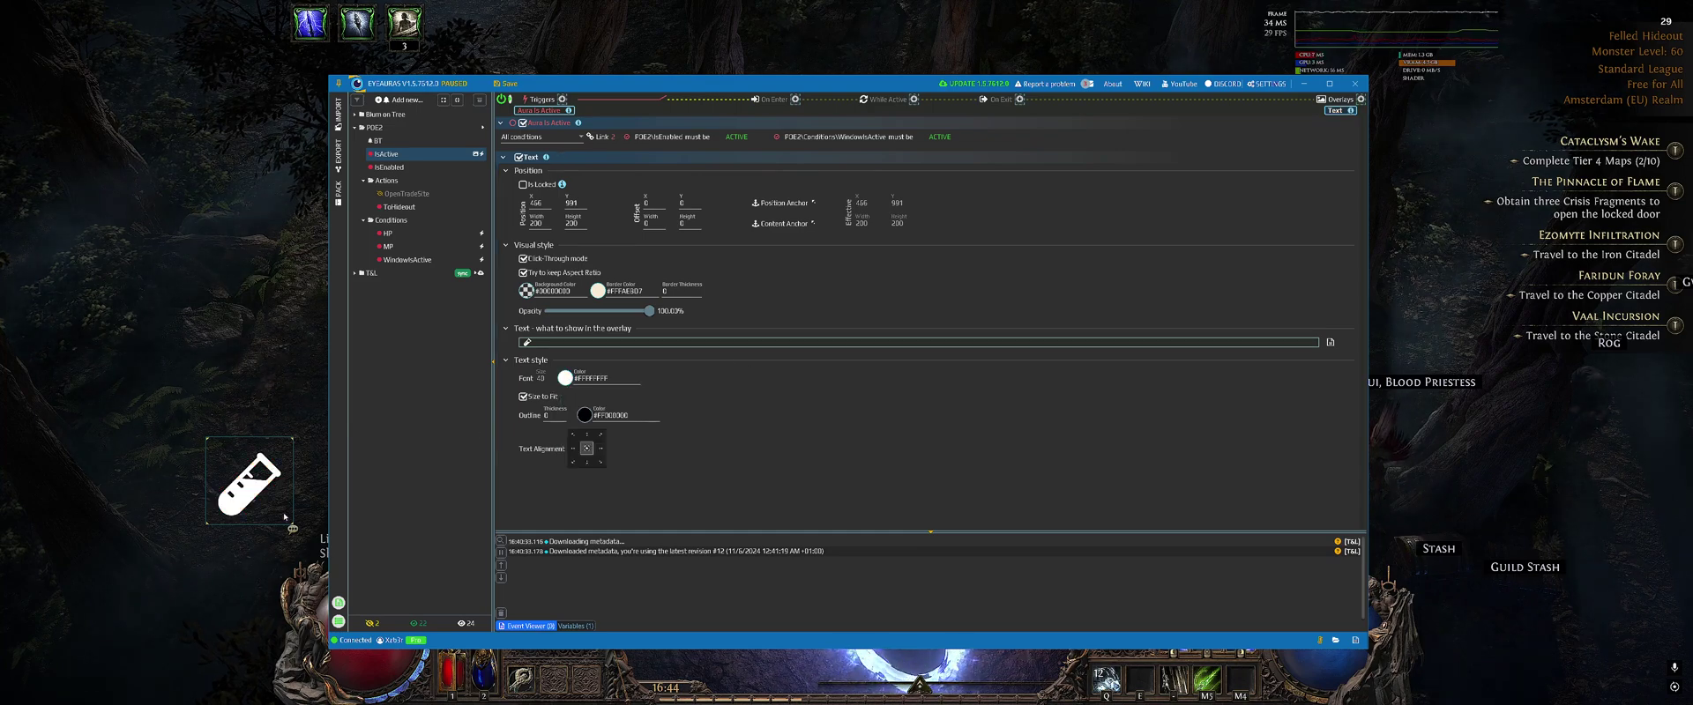
Step: Switch to Path of Exile 2, shrink the overlay to 82 × 82, and lock it at position 1441, 1461 just right of the flask bar
left_click(565, 679)
left_click_drag(222, 494, 455, 566)
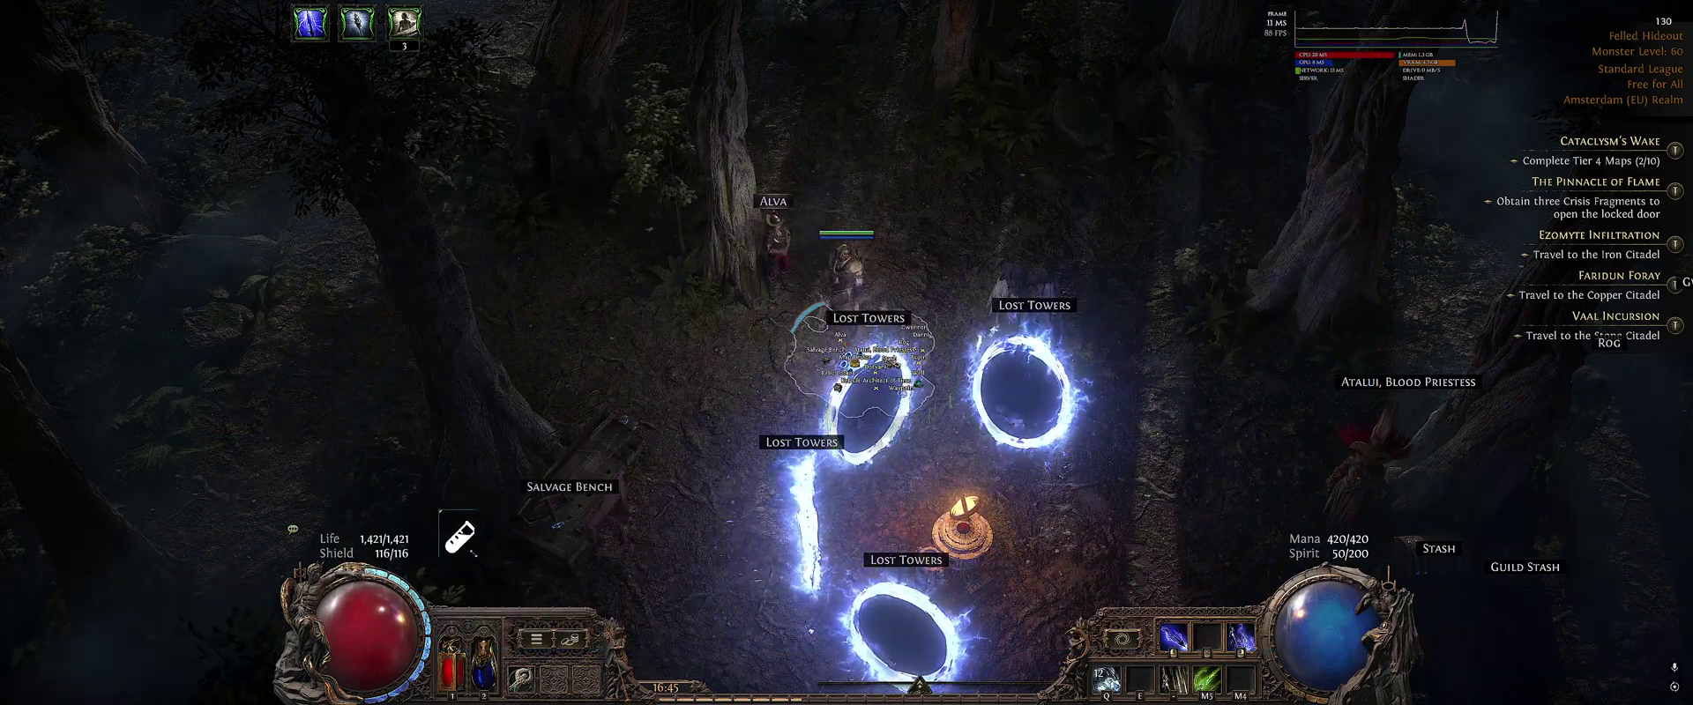
left_click_drag(519, 589, 672, 646)
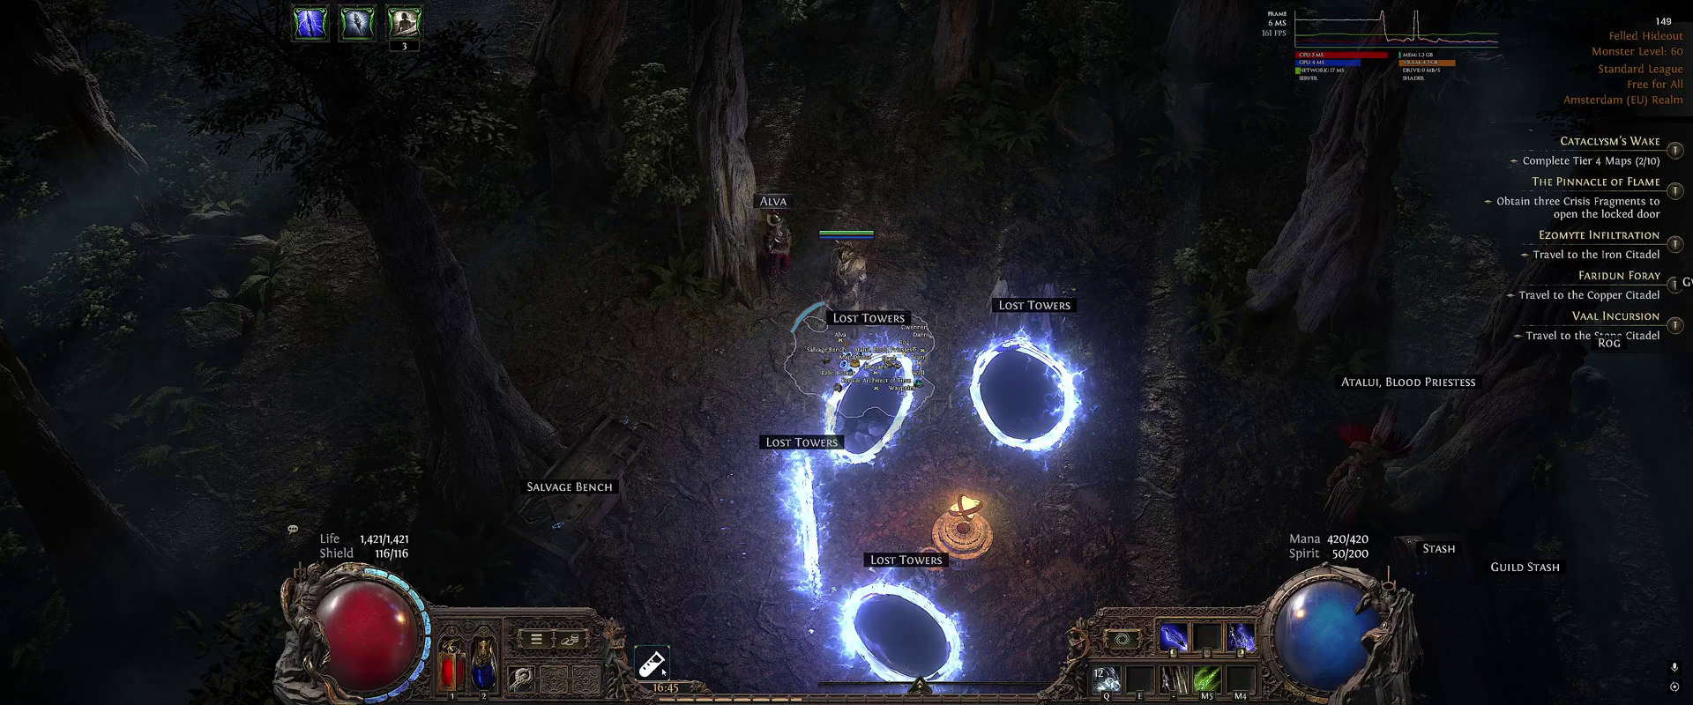
key("alt+Tab")
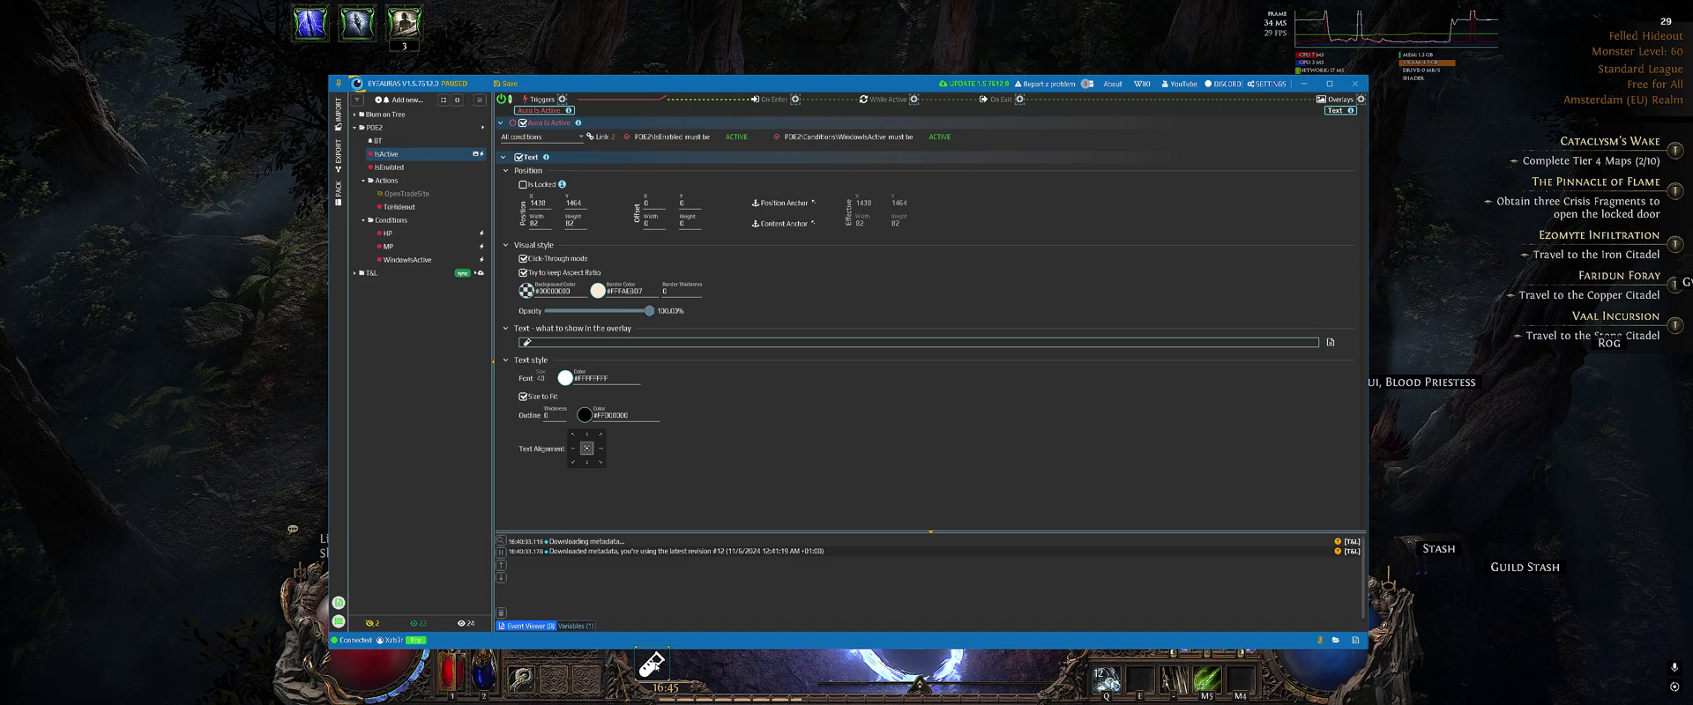
left_click_drag(655, 667, 657, 663)
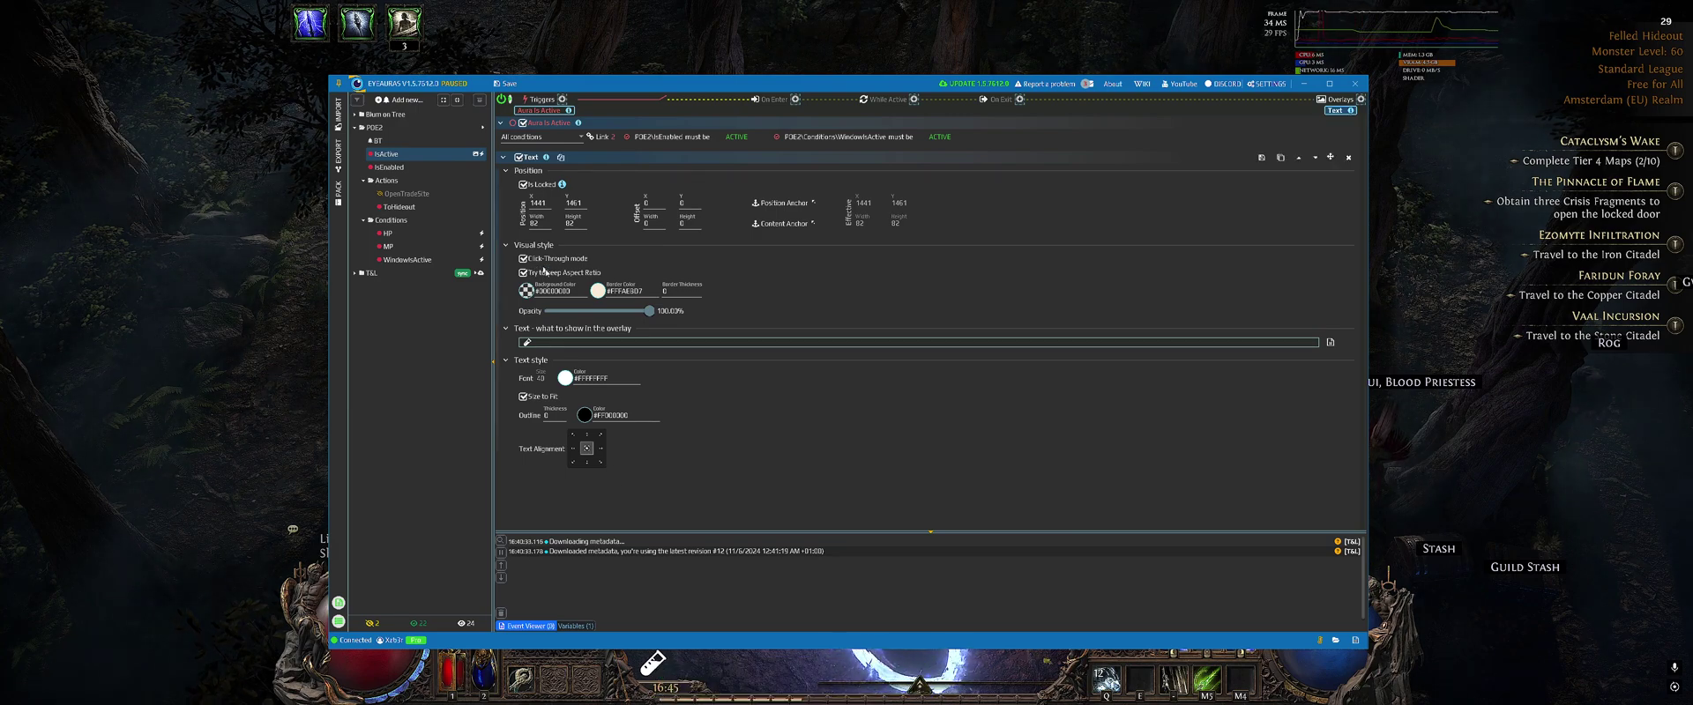
Step: Switch between Path of Exile 2 and EyeAuras while toggling the IsEnabled aura to check when the test tube overlay shows
left_click(612, 685)
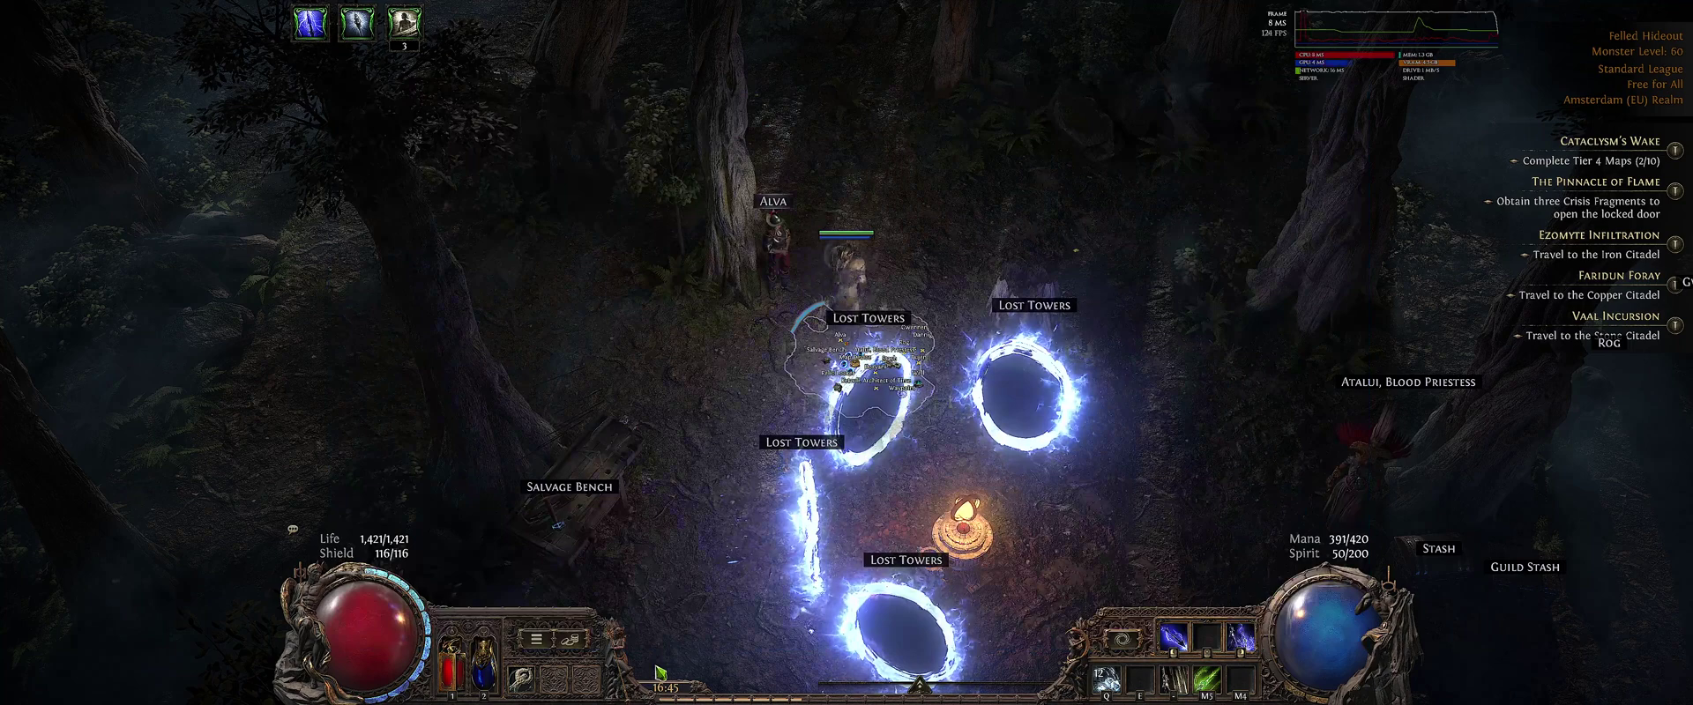
key("alt+Tab")
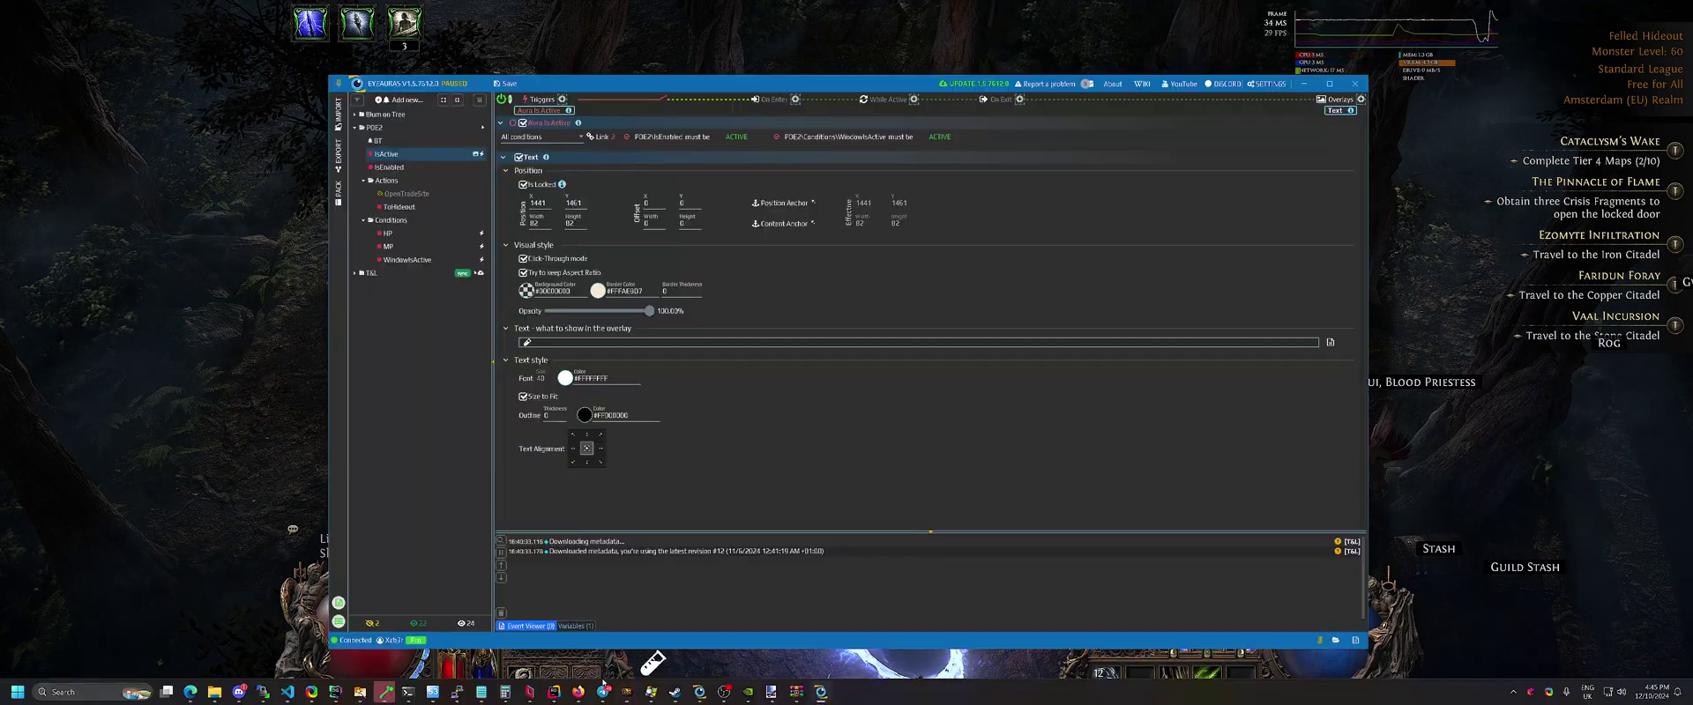
left_click(603, 684)
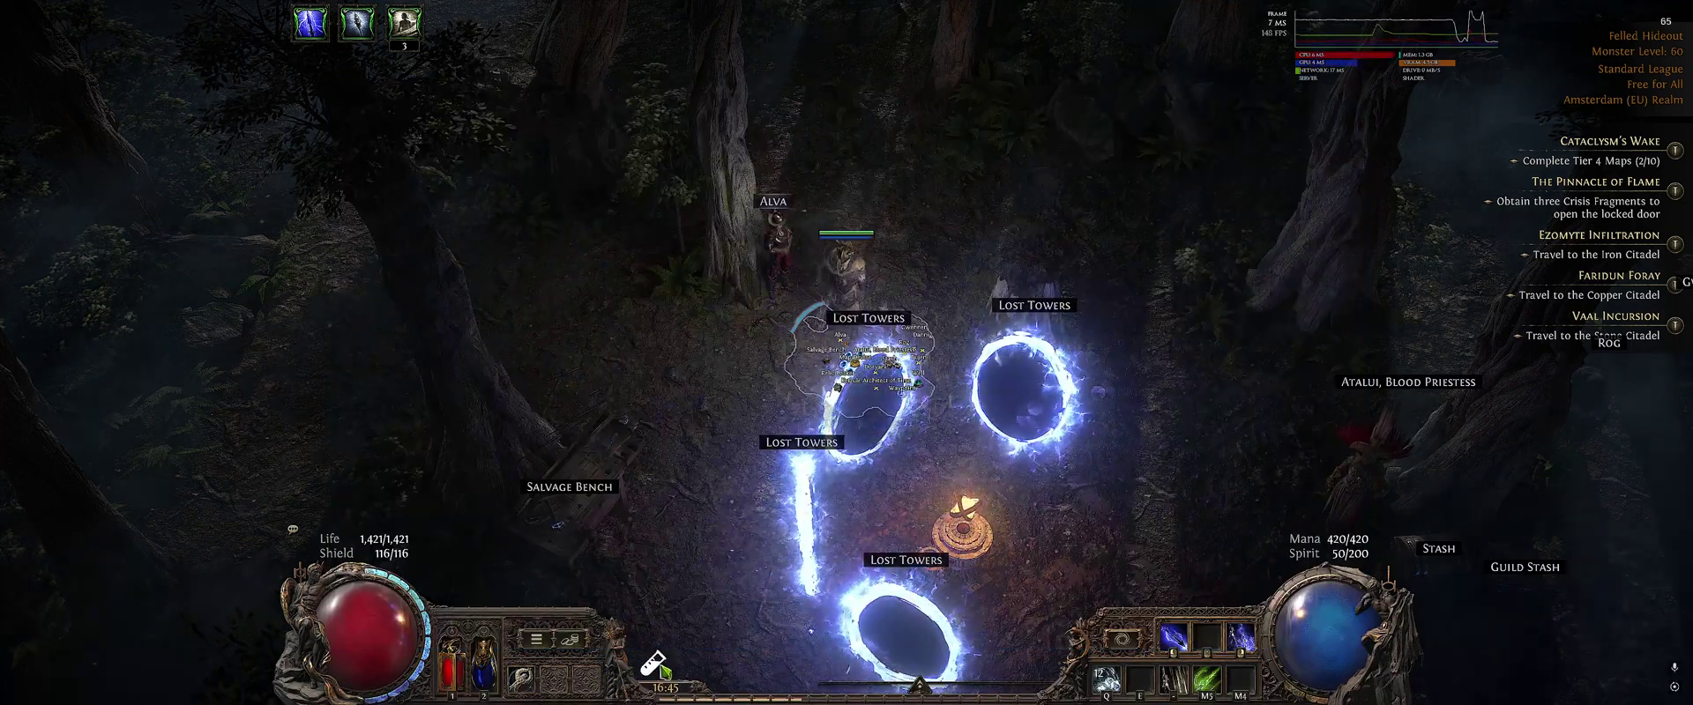
right_click(608, 573)
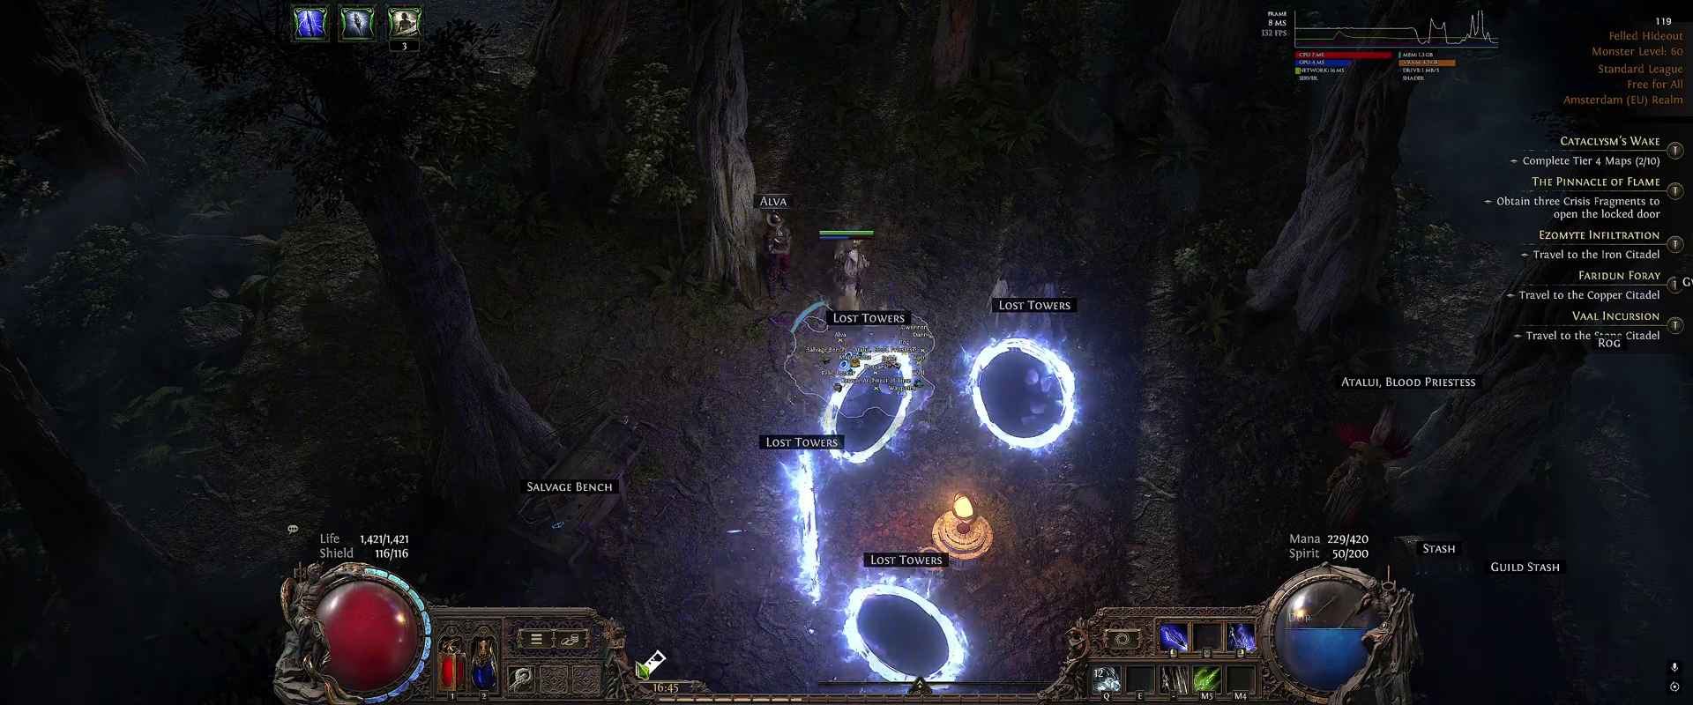
right_click(657, 674)
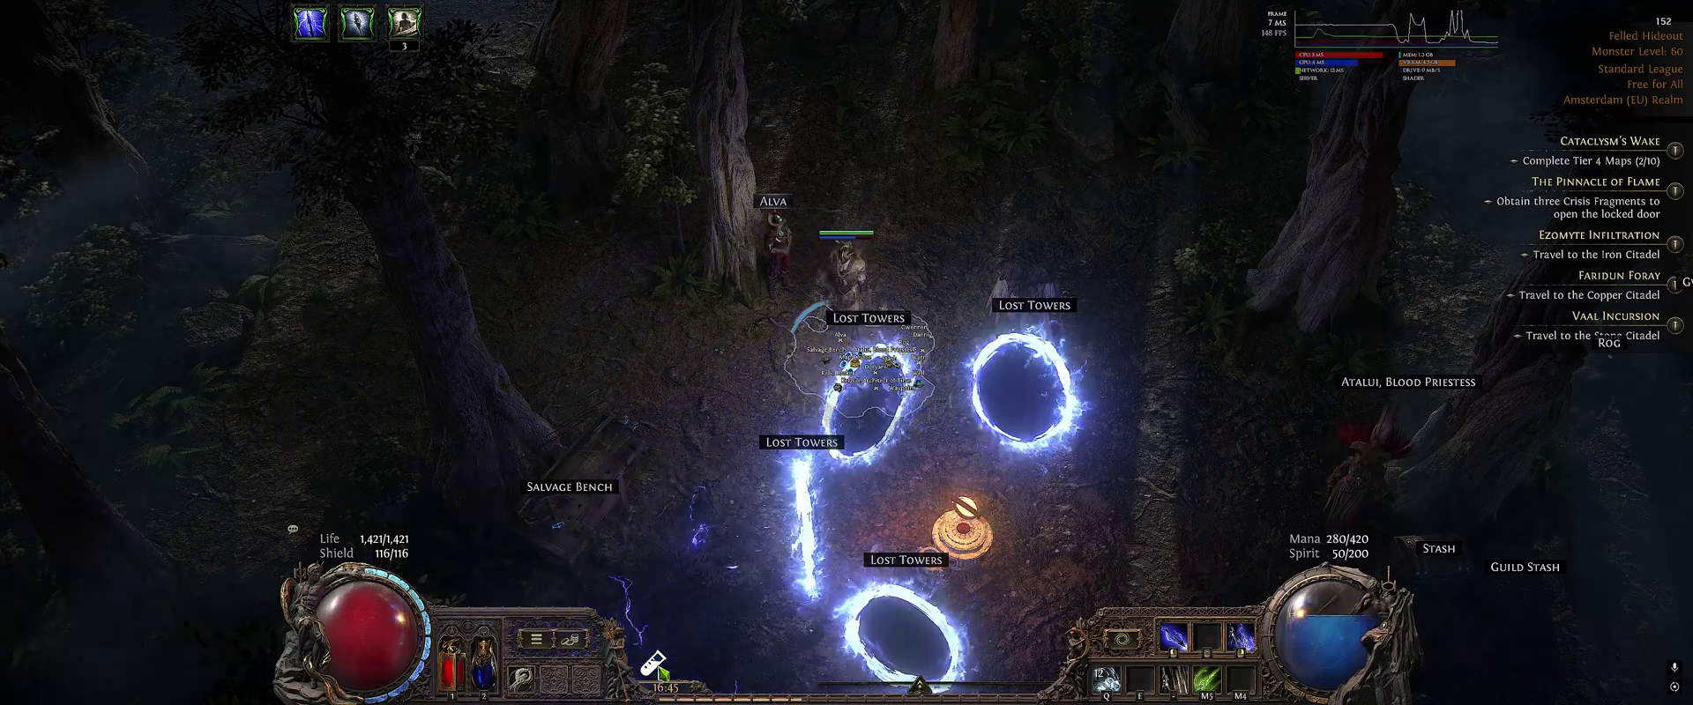
key("alt+Tab")
left_click(625, 686)
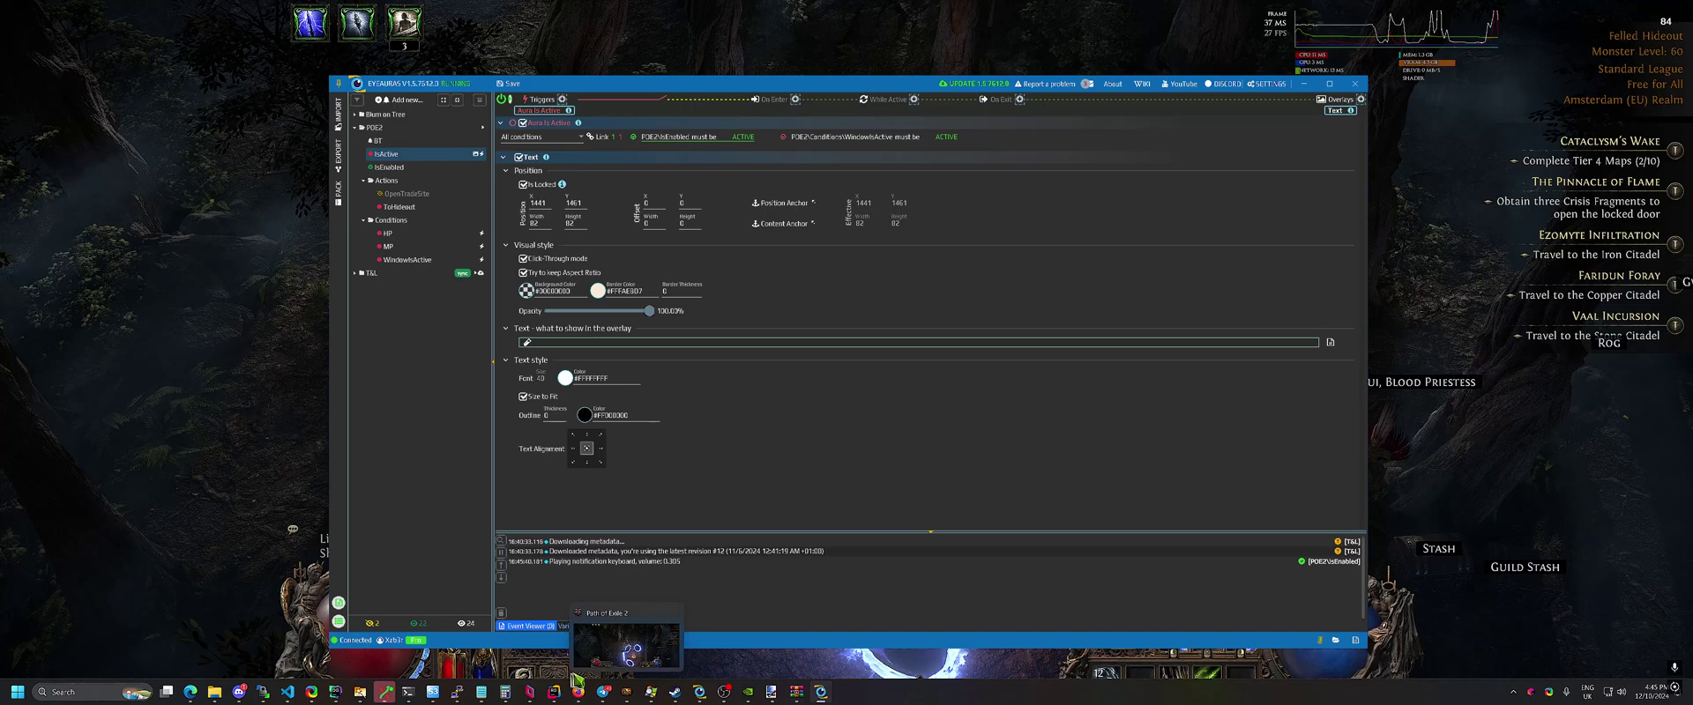
right_click(578, 662)
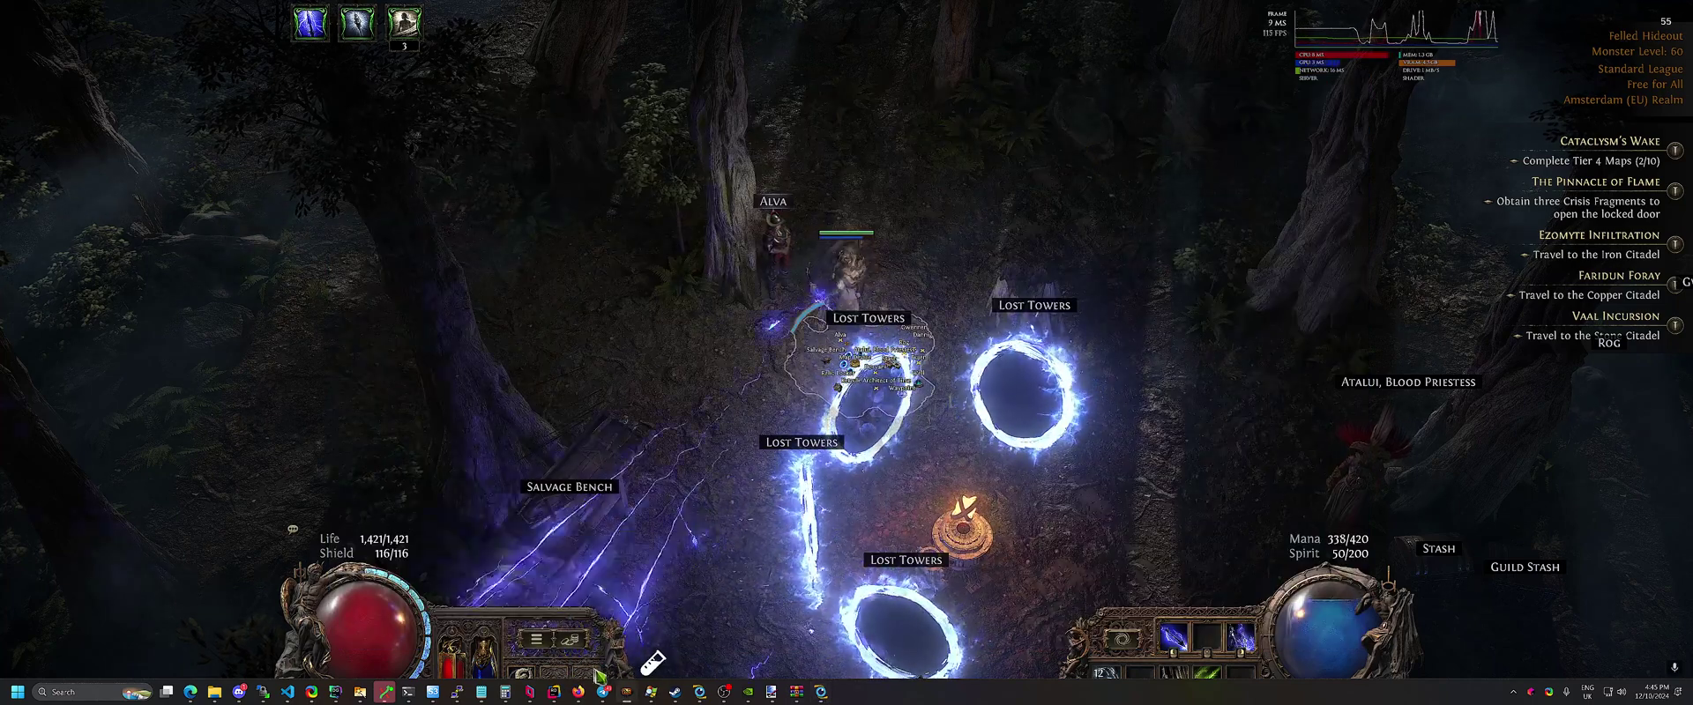
key("alt+Tab")
left_click(615, 678)
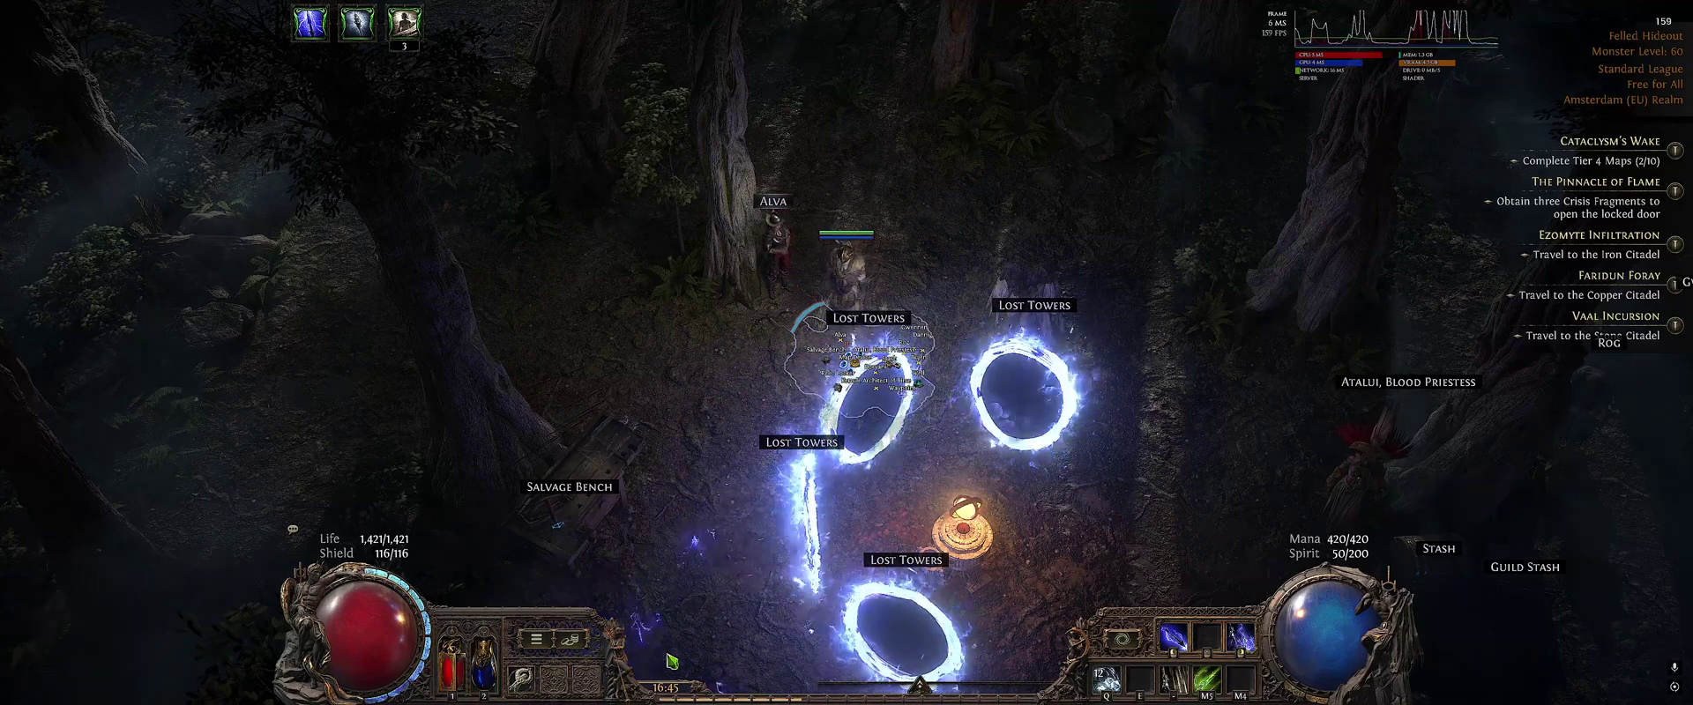
key("alt+Tab")
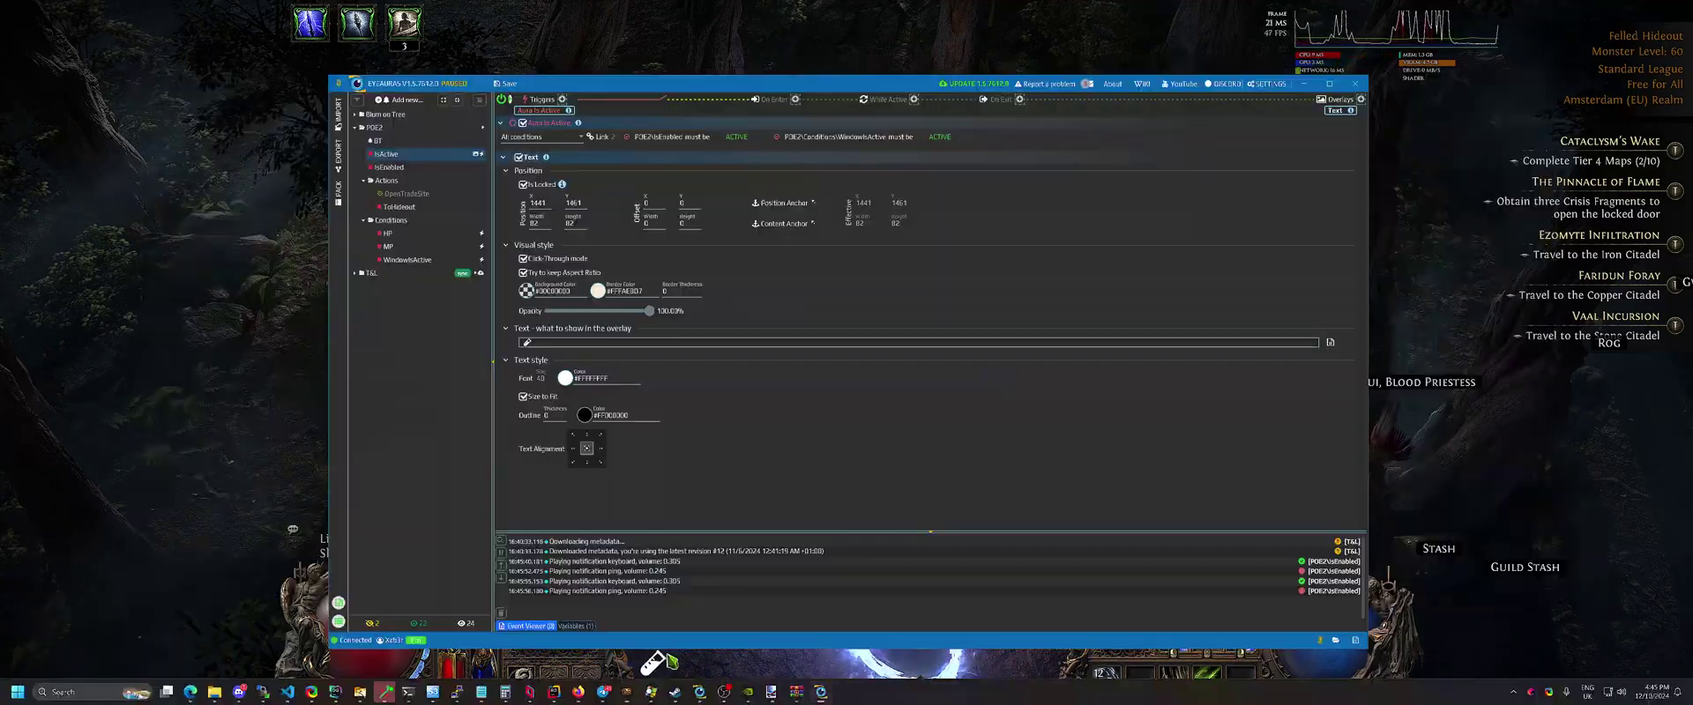
key("alt+Tab")
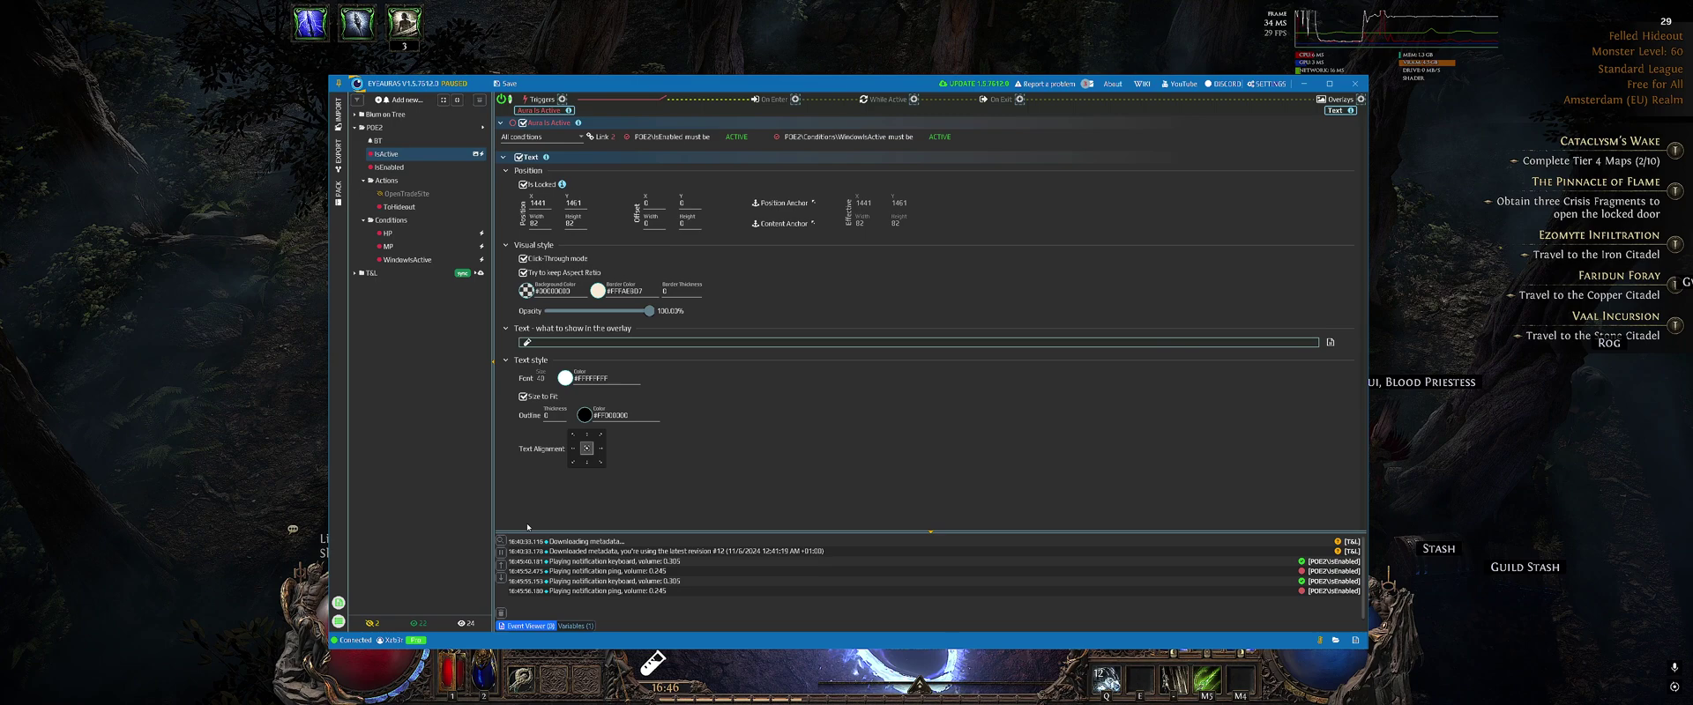
Step: Switch to Path of Exile 2 and walk the character around the hideout to check the test tube overlay during play
left_click(608, 676)
key("a")
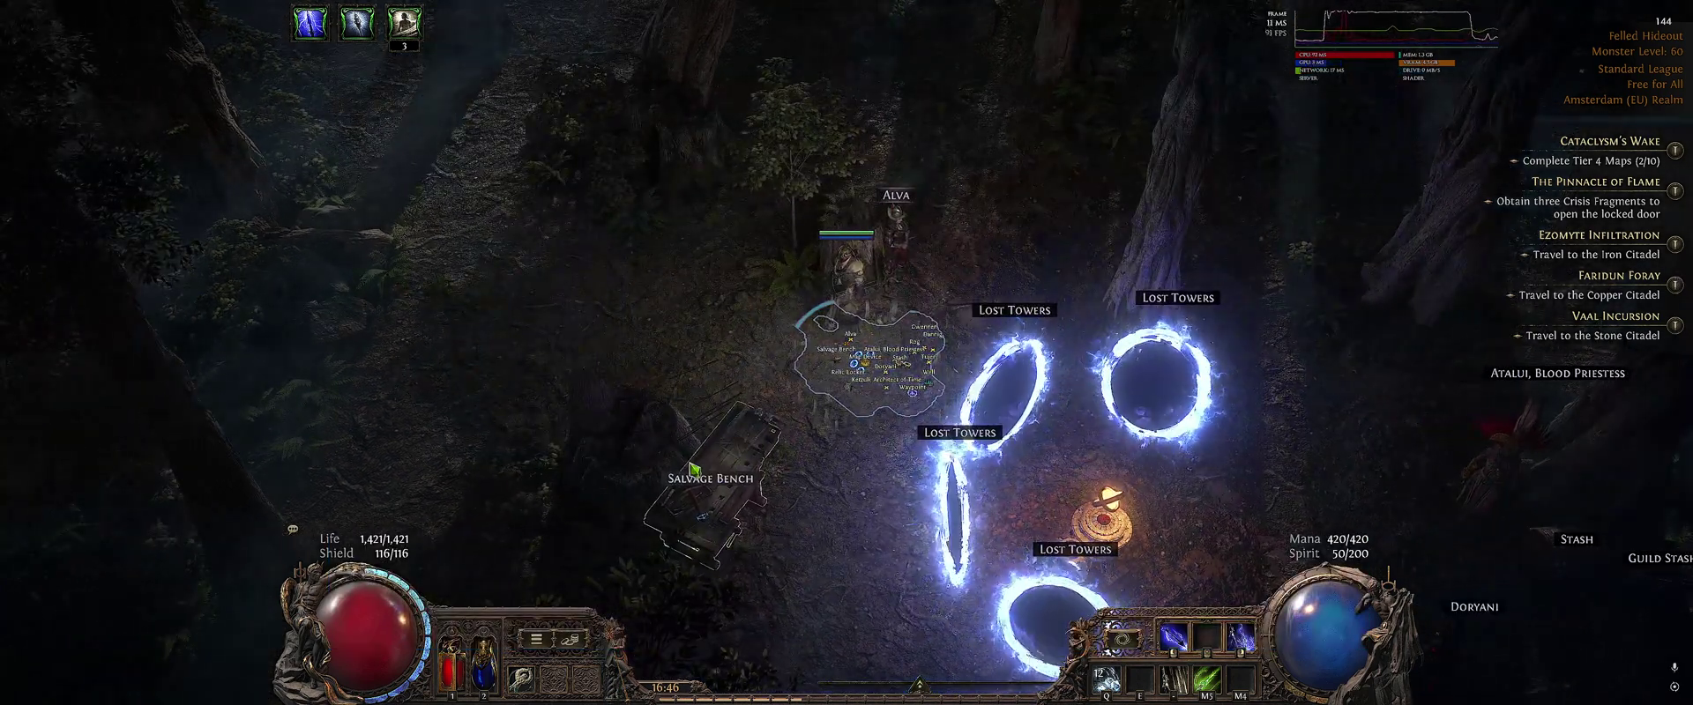
key("a")
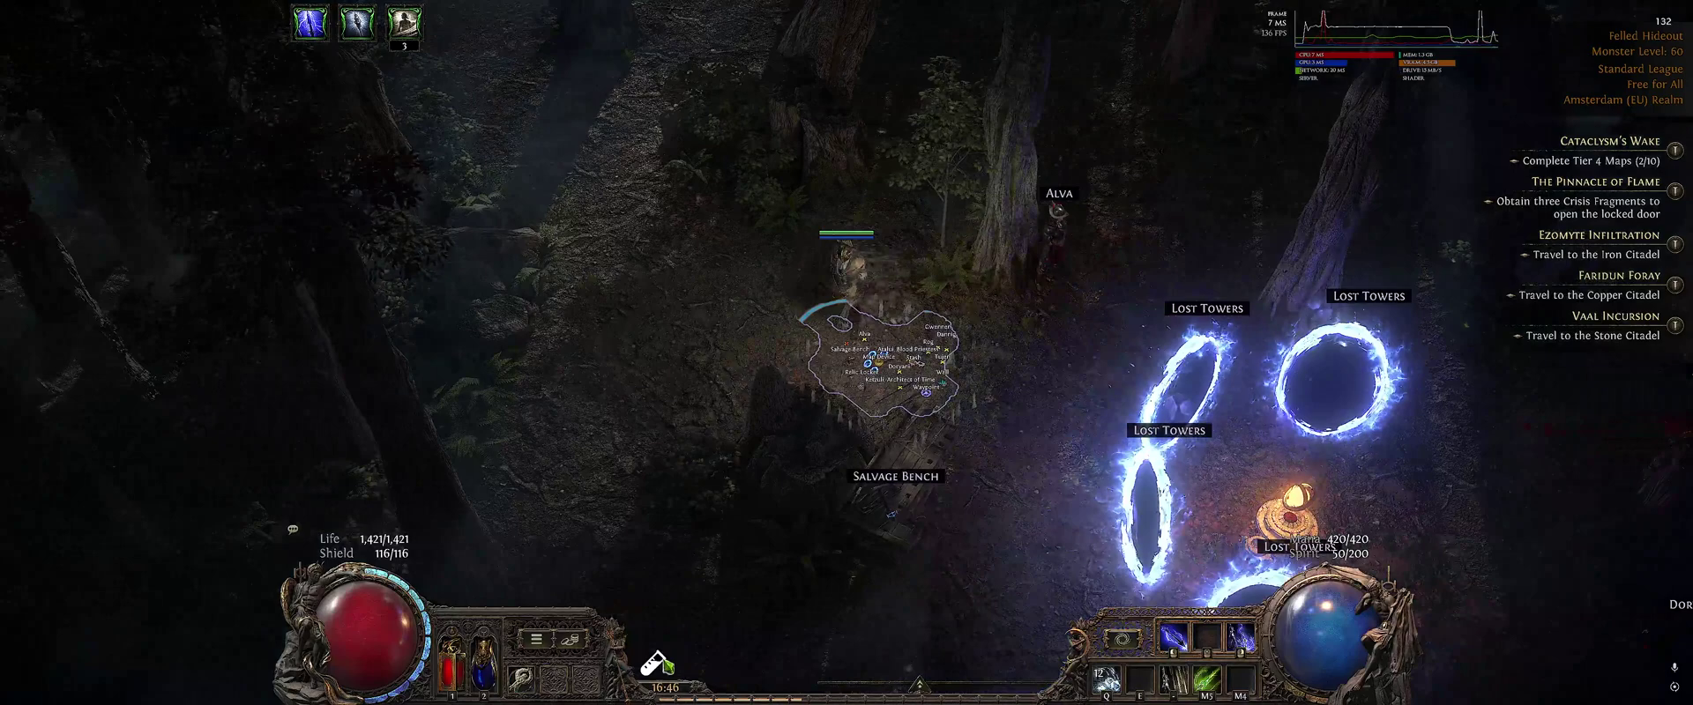
key("d")
key("d")
key("a")
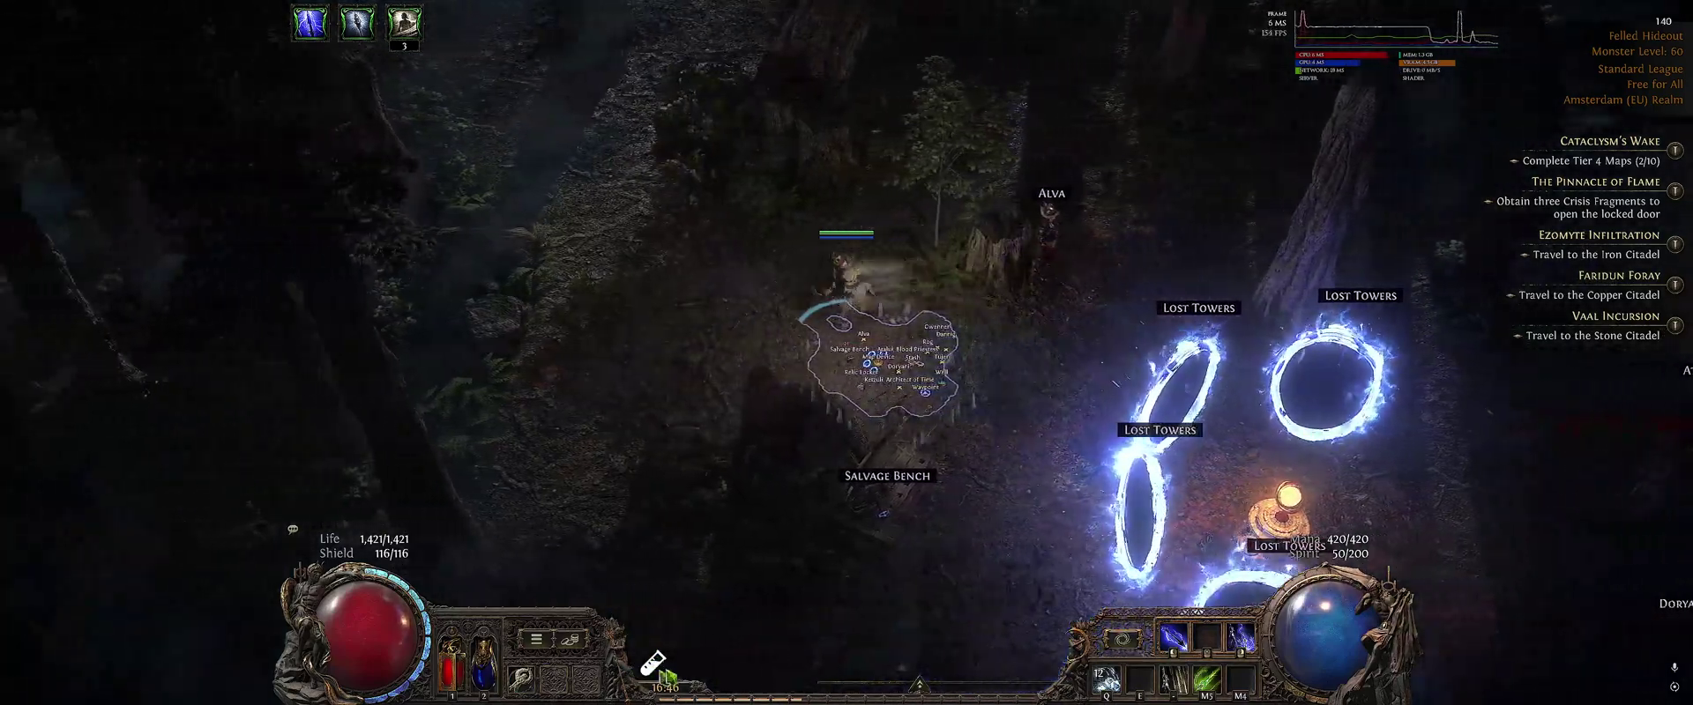
key("d")
key("d")
key("a")
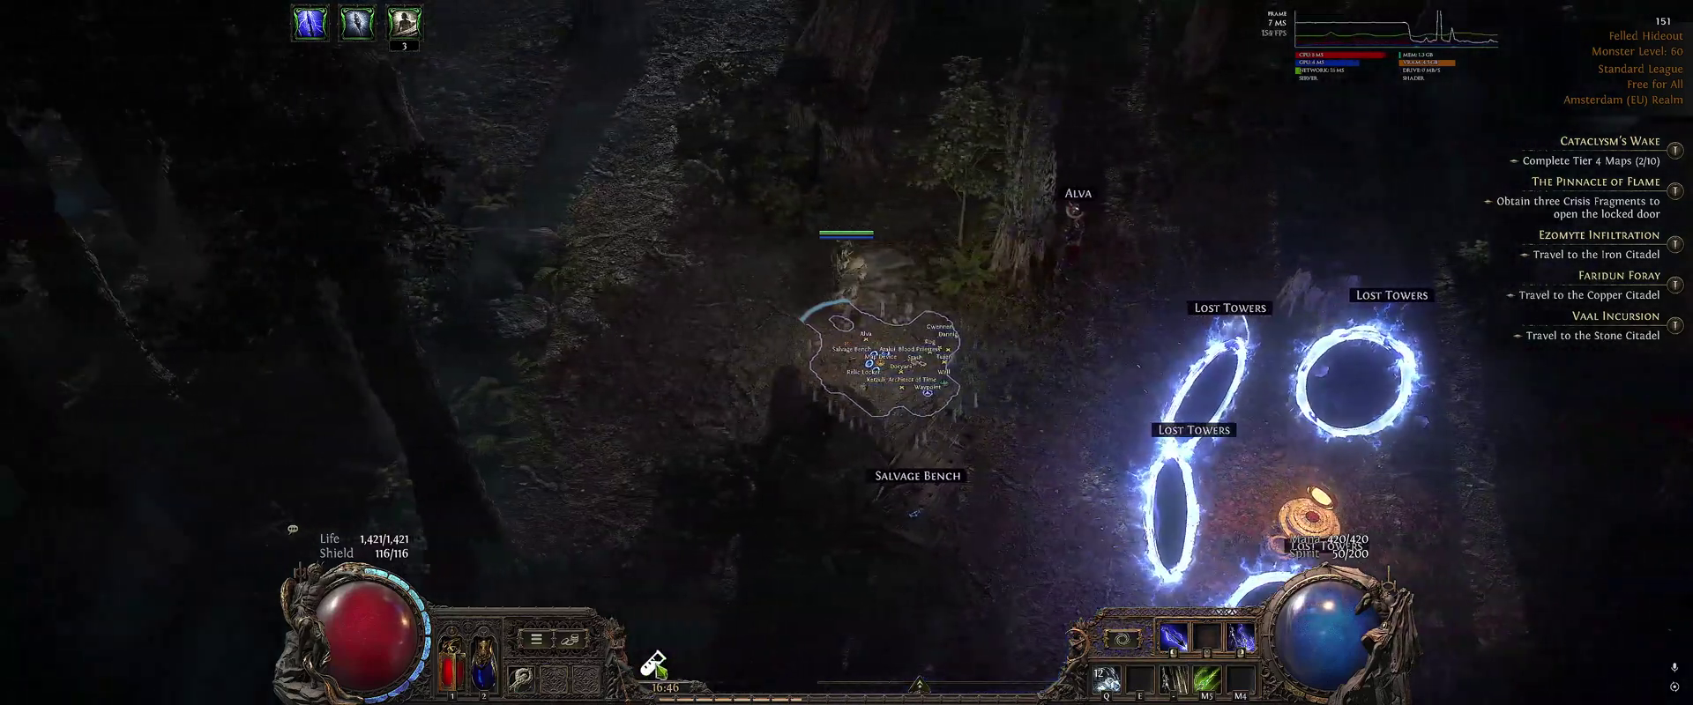
key("d")
key("a")
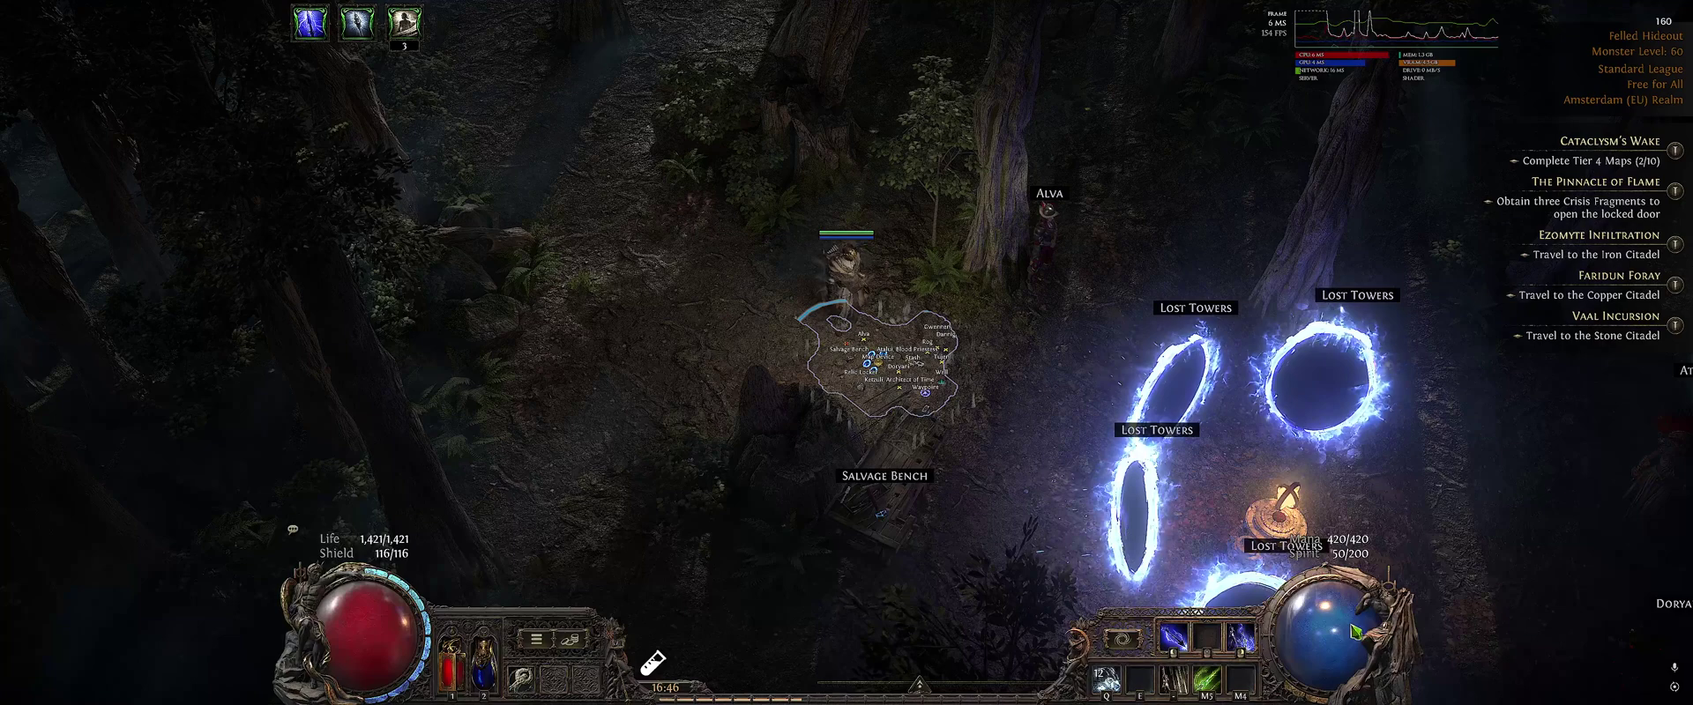
mouse_move(483, 672)
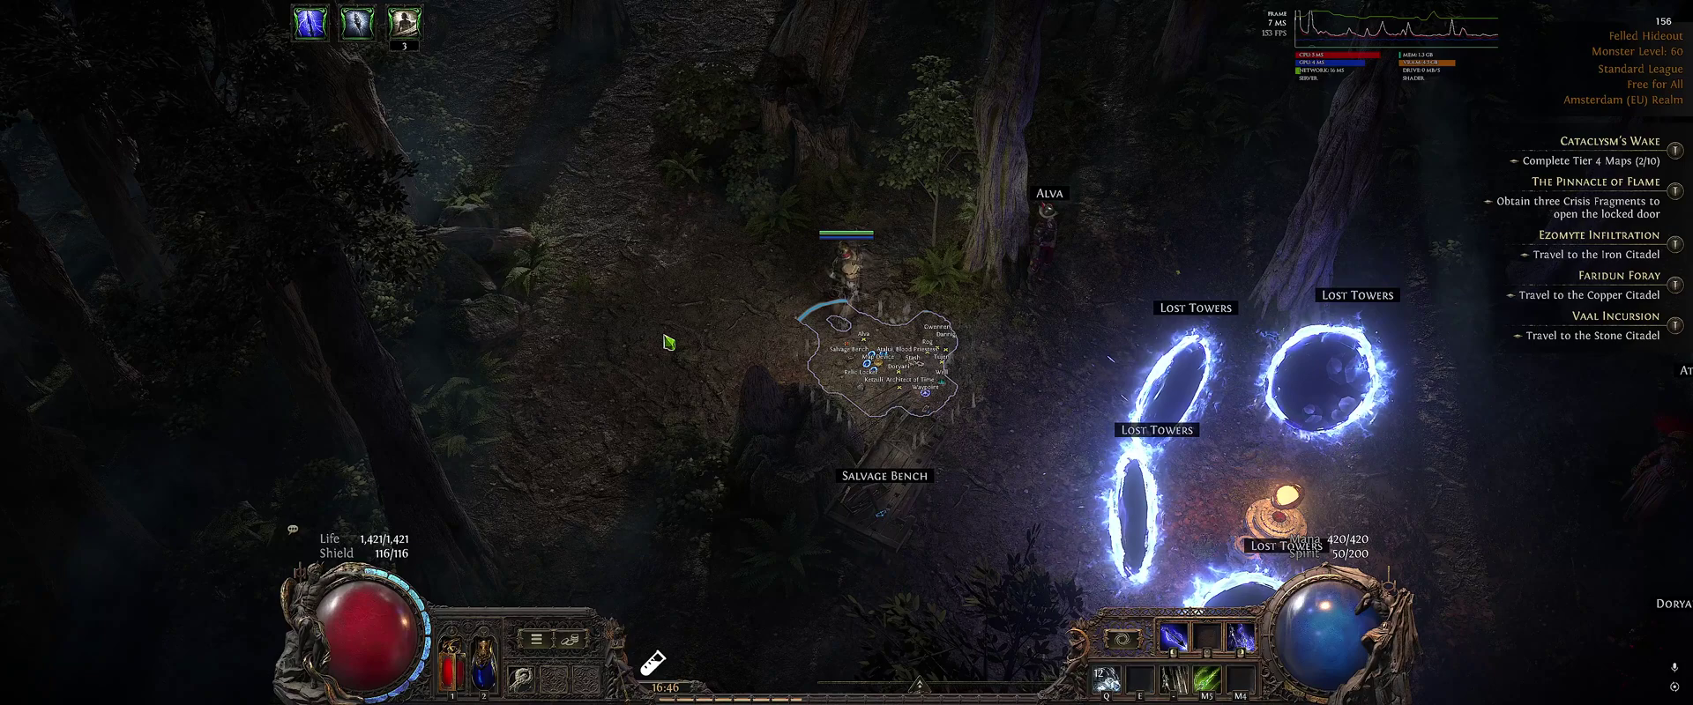
key("d")
key("s")
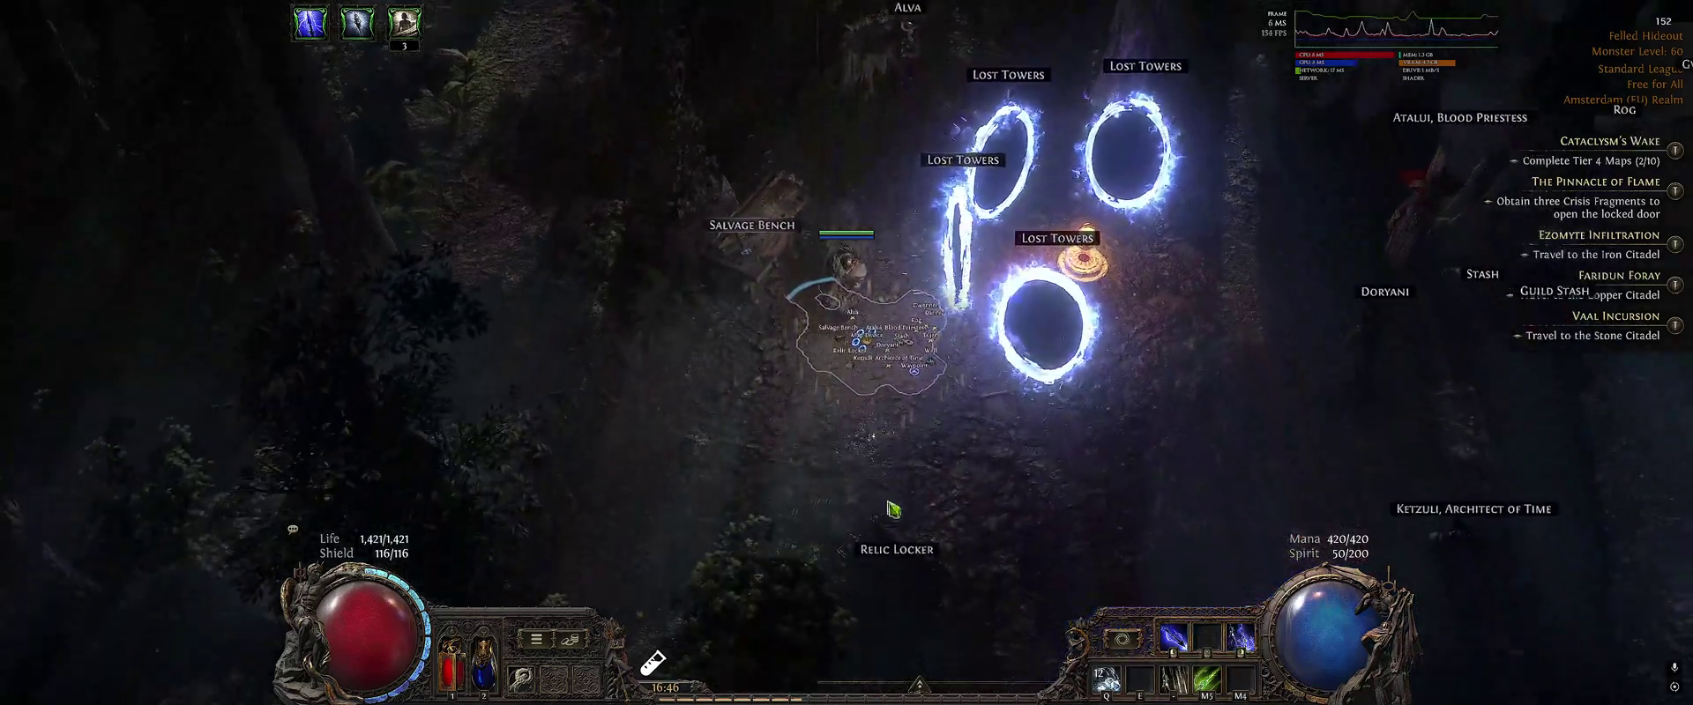
key("d")
key("a")
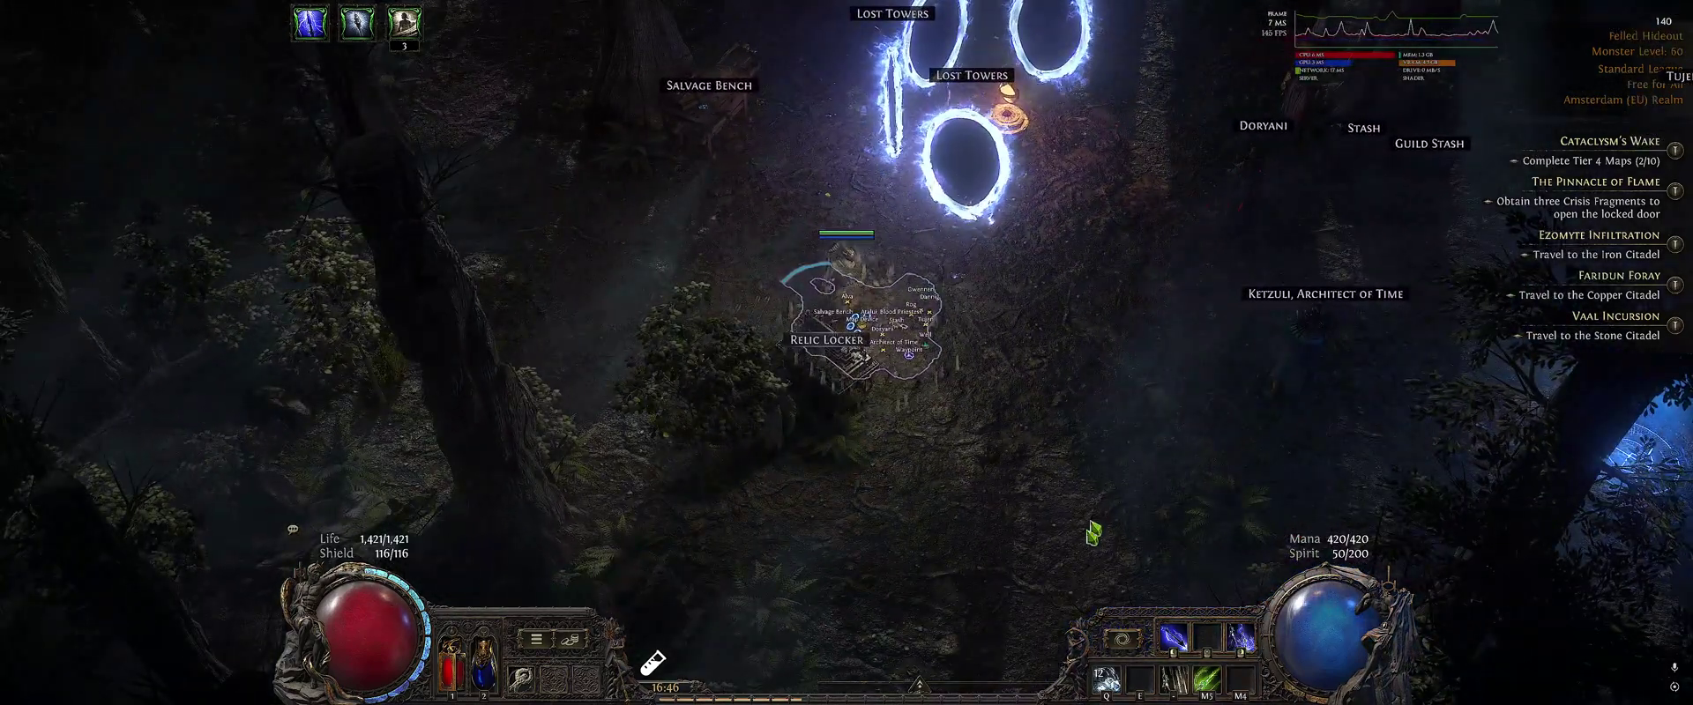
key("w")
key("a")
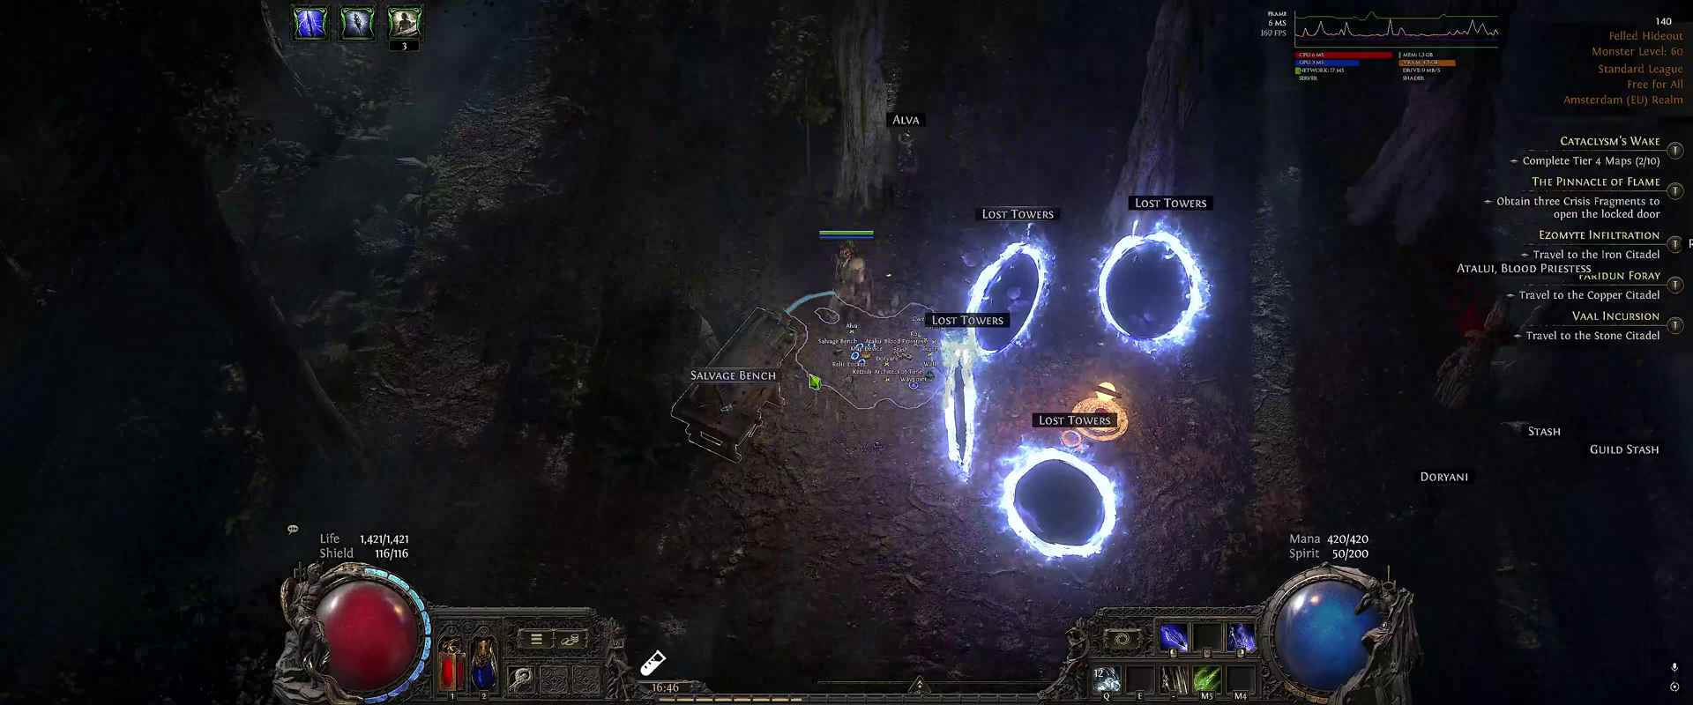
key("s")
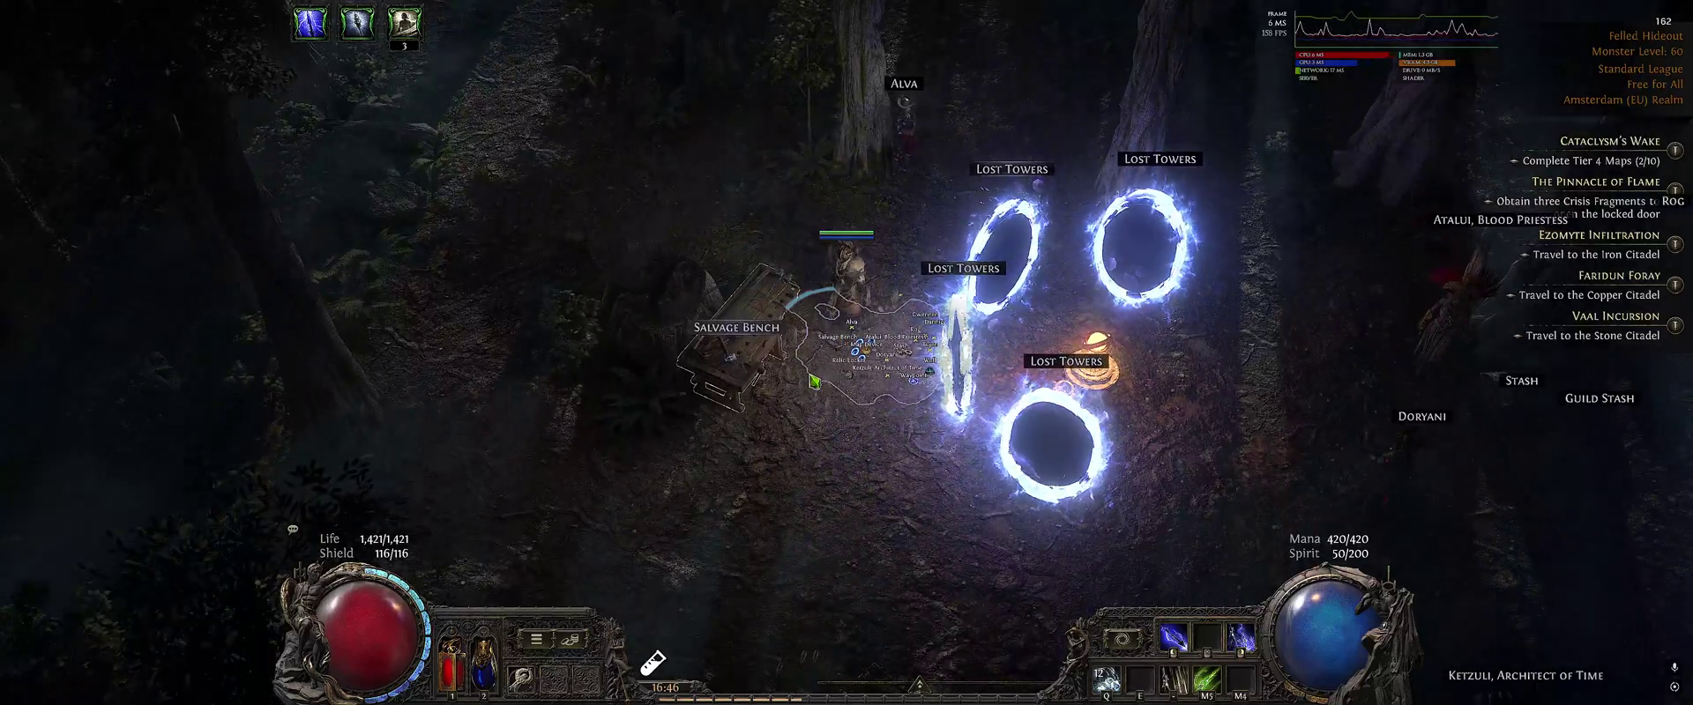
key("s")
key("d")
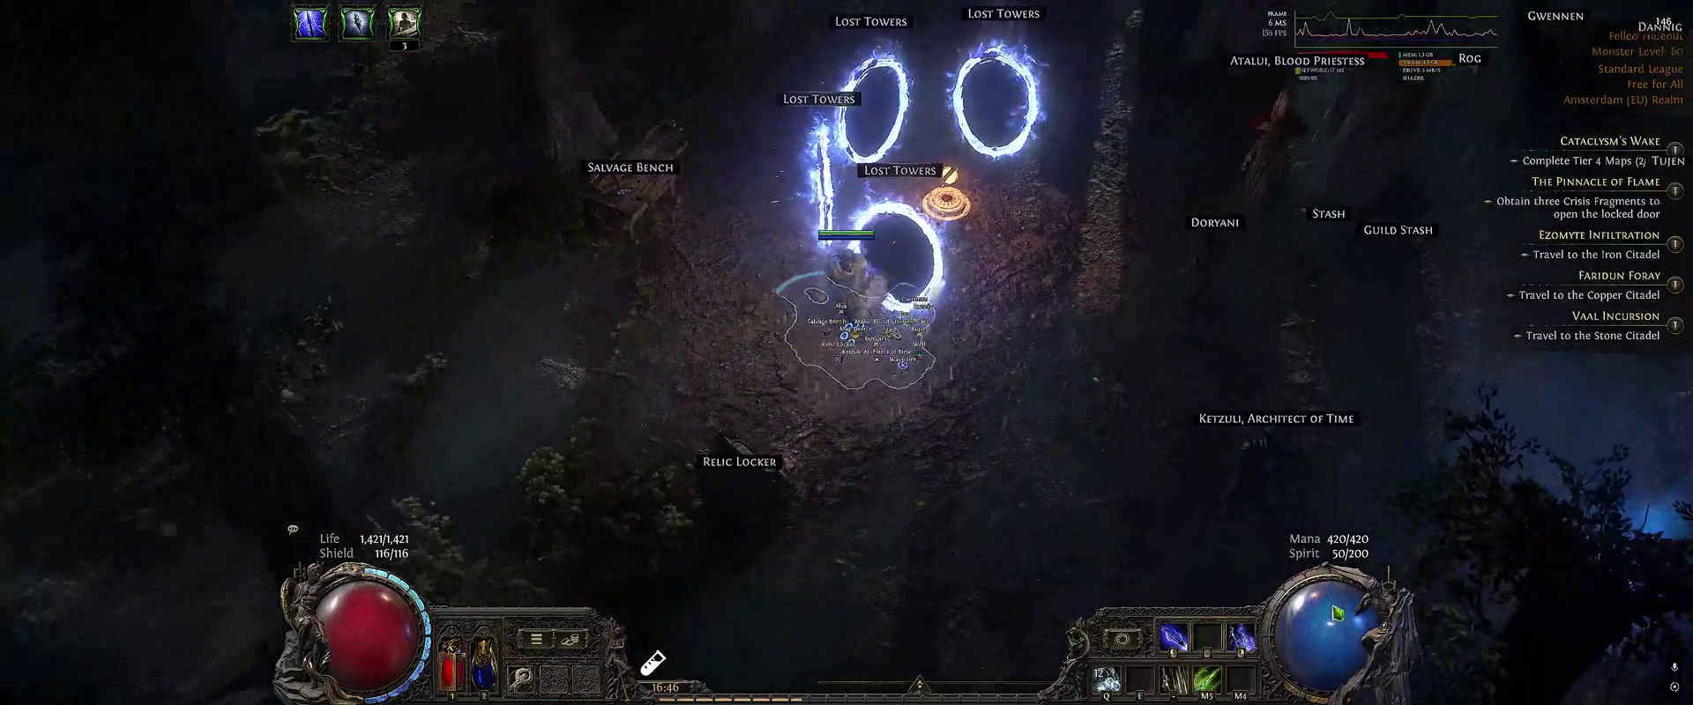
key("a")
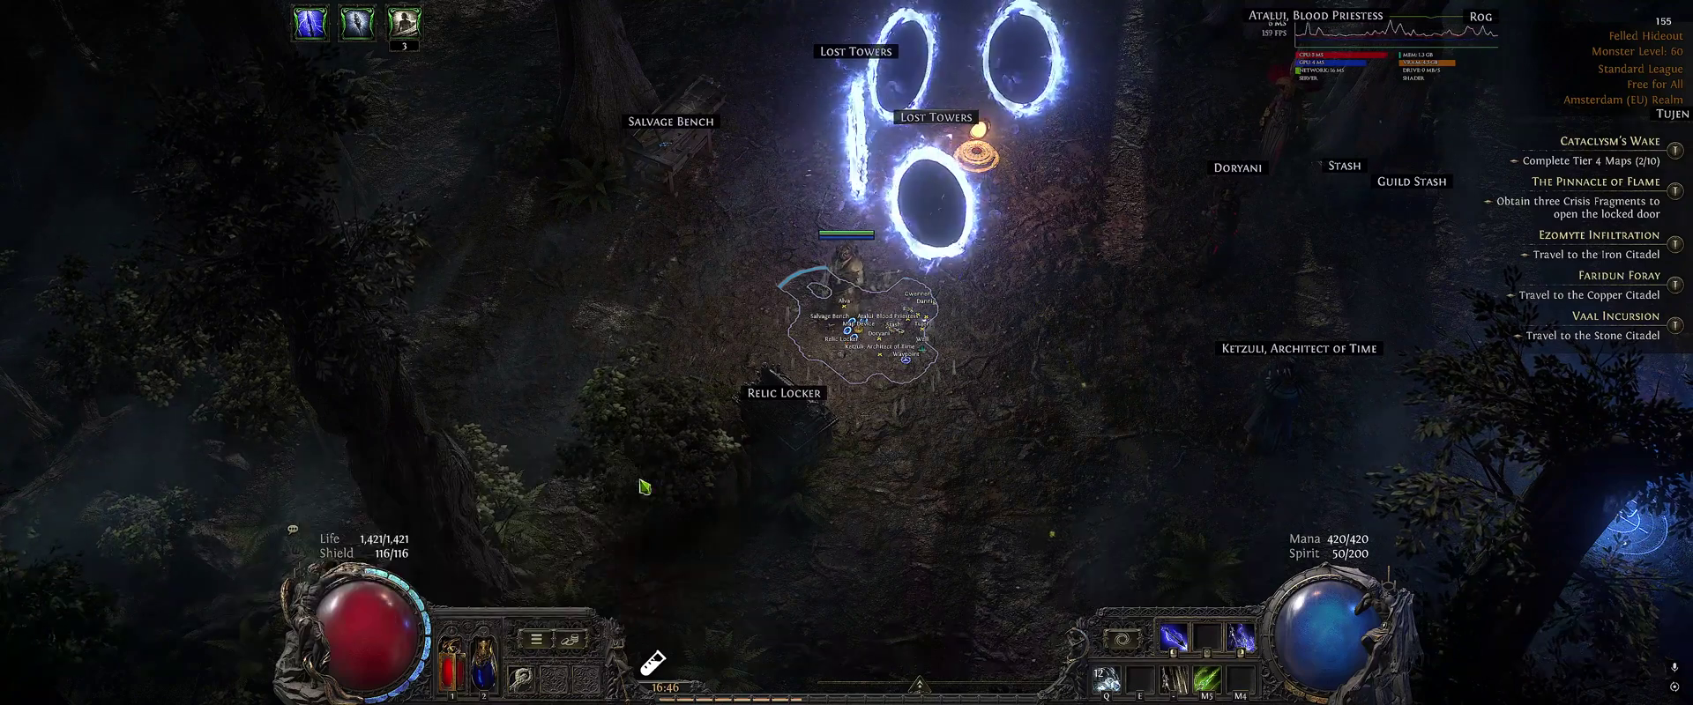
Step: Open and close the character inventory, and walk the character past the portals to check the overlay's placement
key("i")
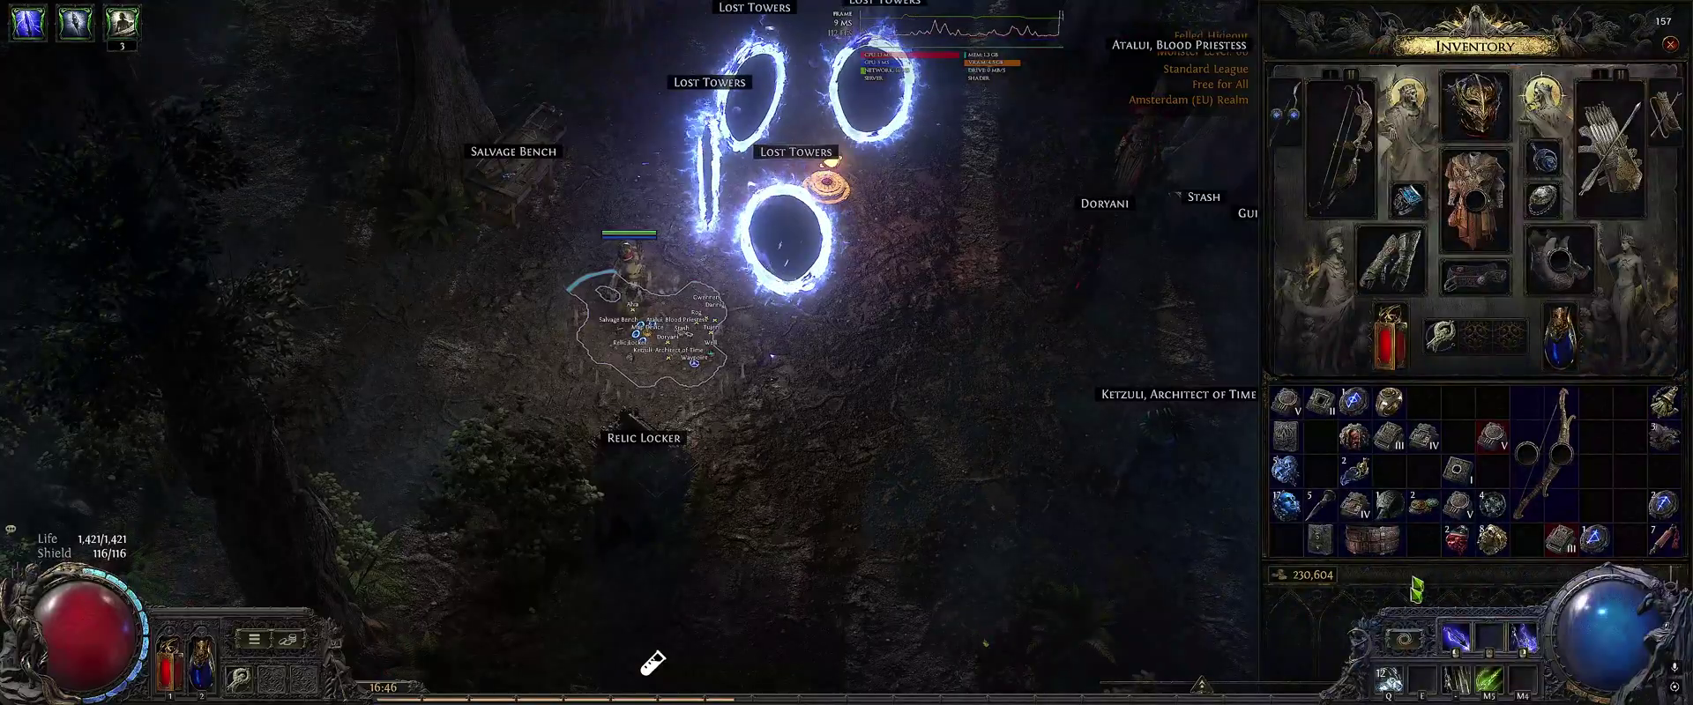
key("i")
left_click(806, 190)
left_click(929, 106)
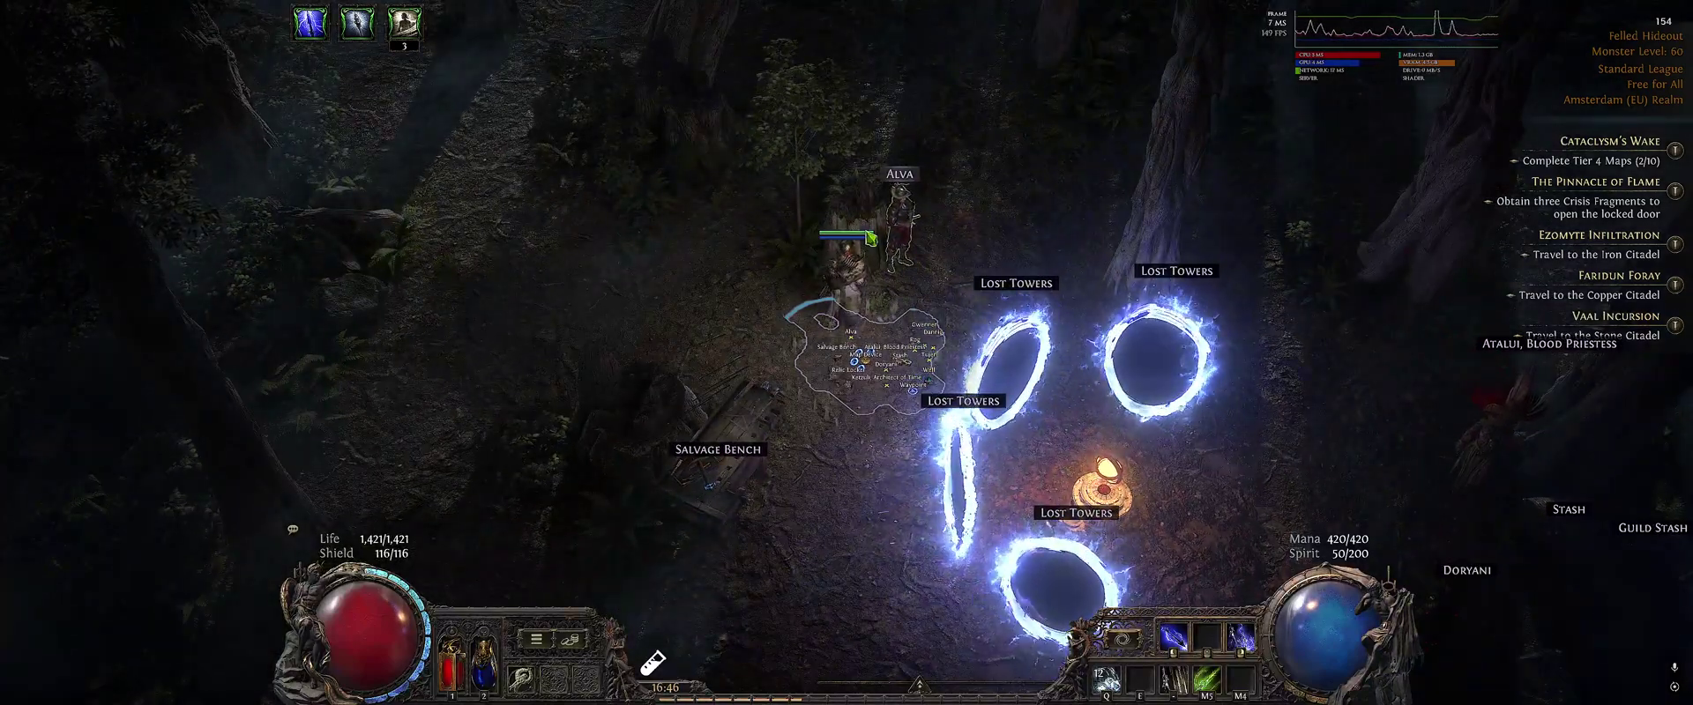
key("s")
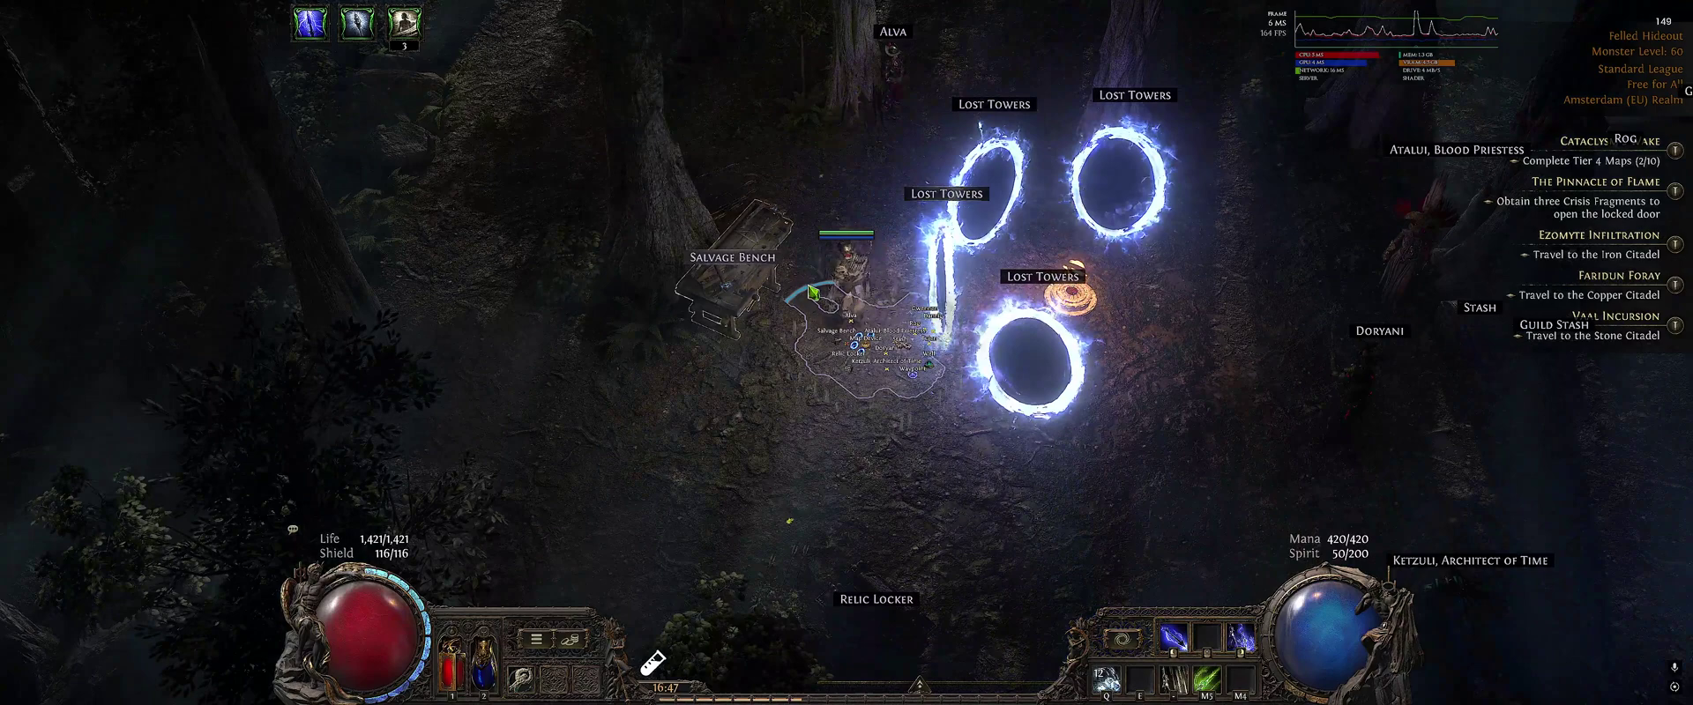
Step: Switch back to EyeAuras and create a new aura named IsInHideout in the POE2 Conditions folder
key("alt+Tab")
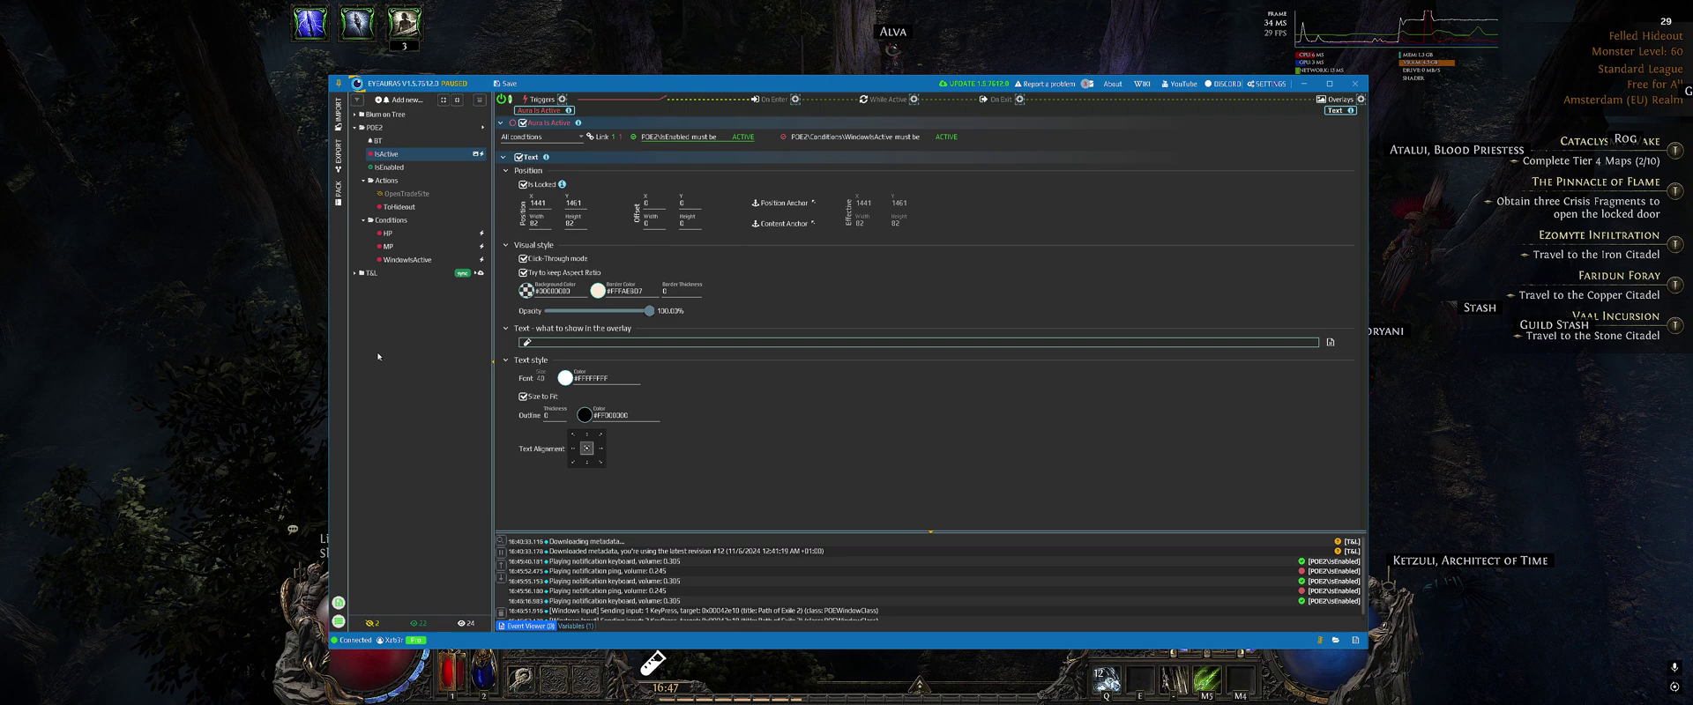
right_click(407, 223)
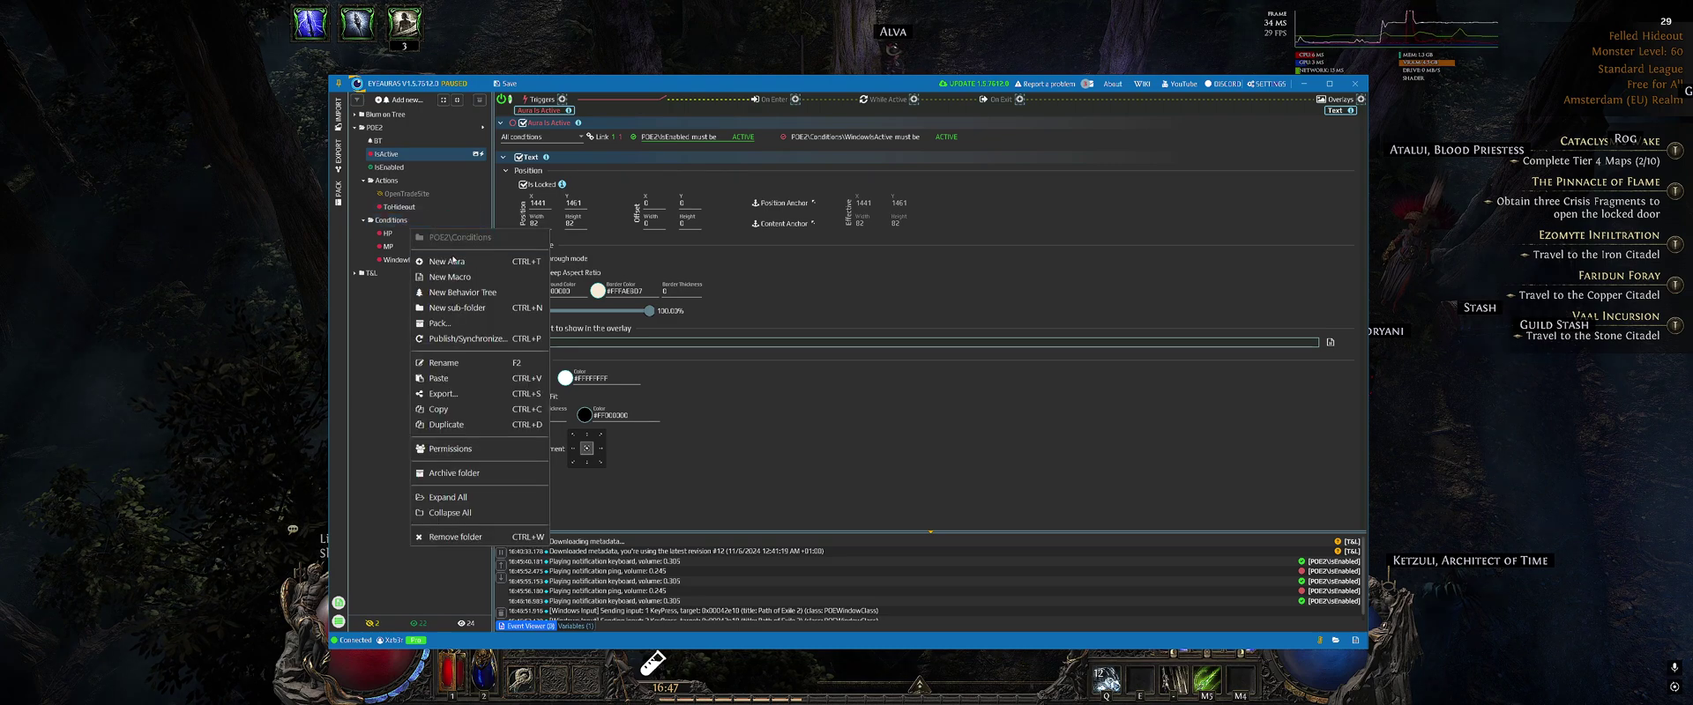
left_click(487, 264)
type("IsI")
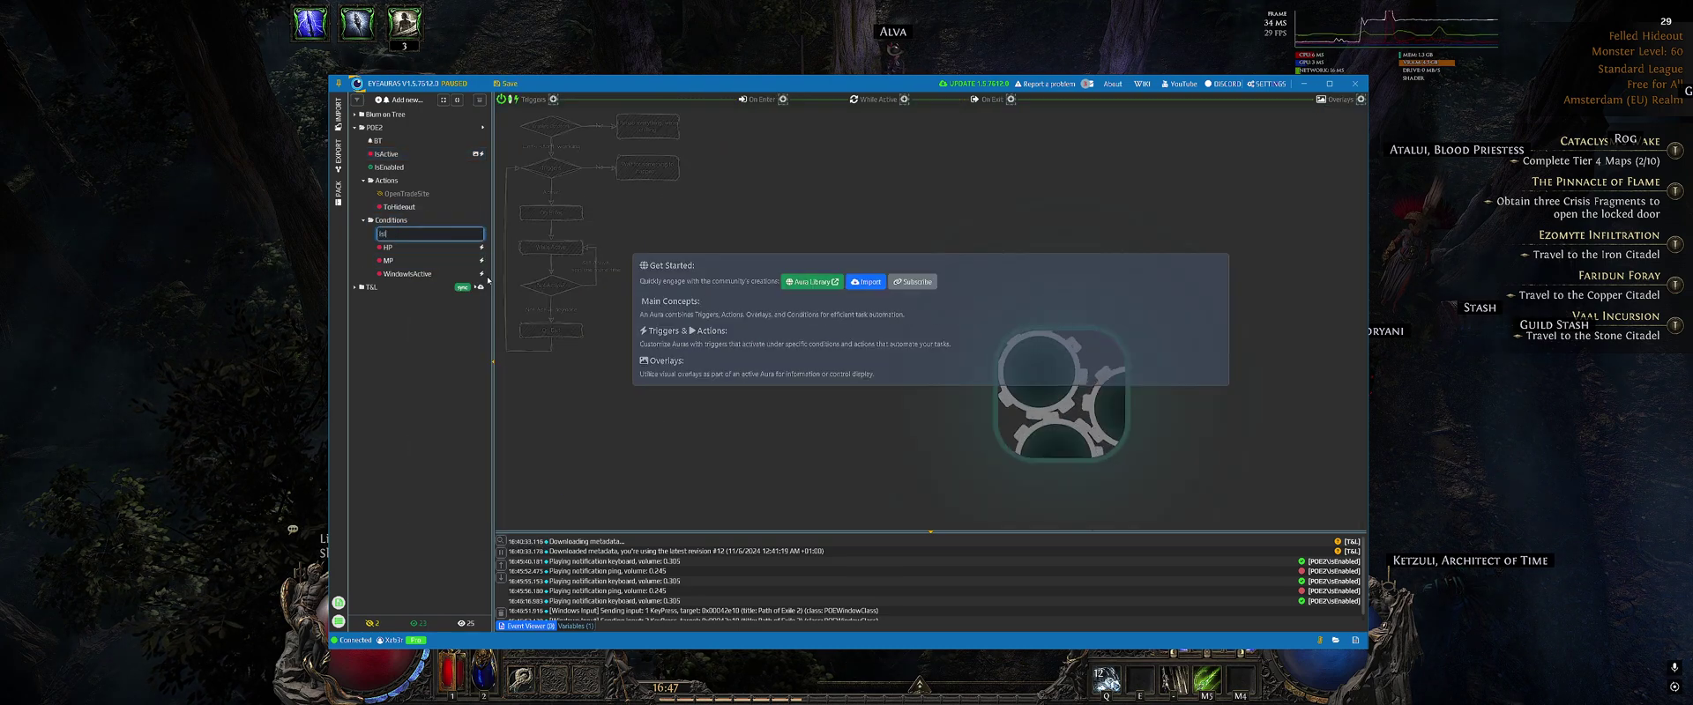
type("nHideout")
key("Return")
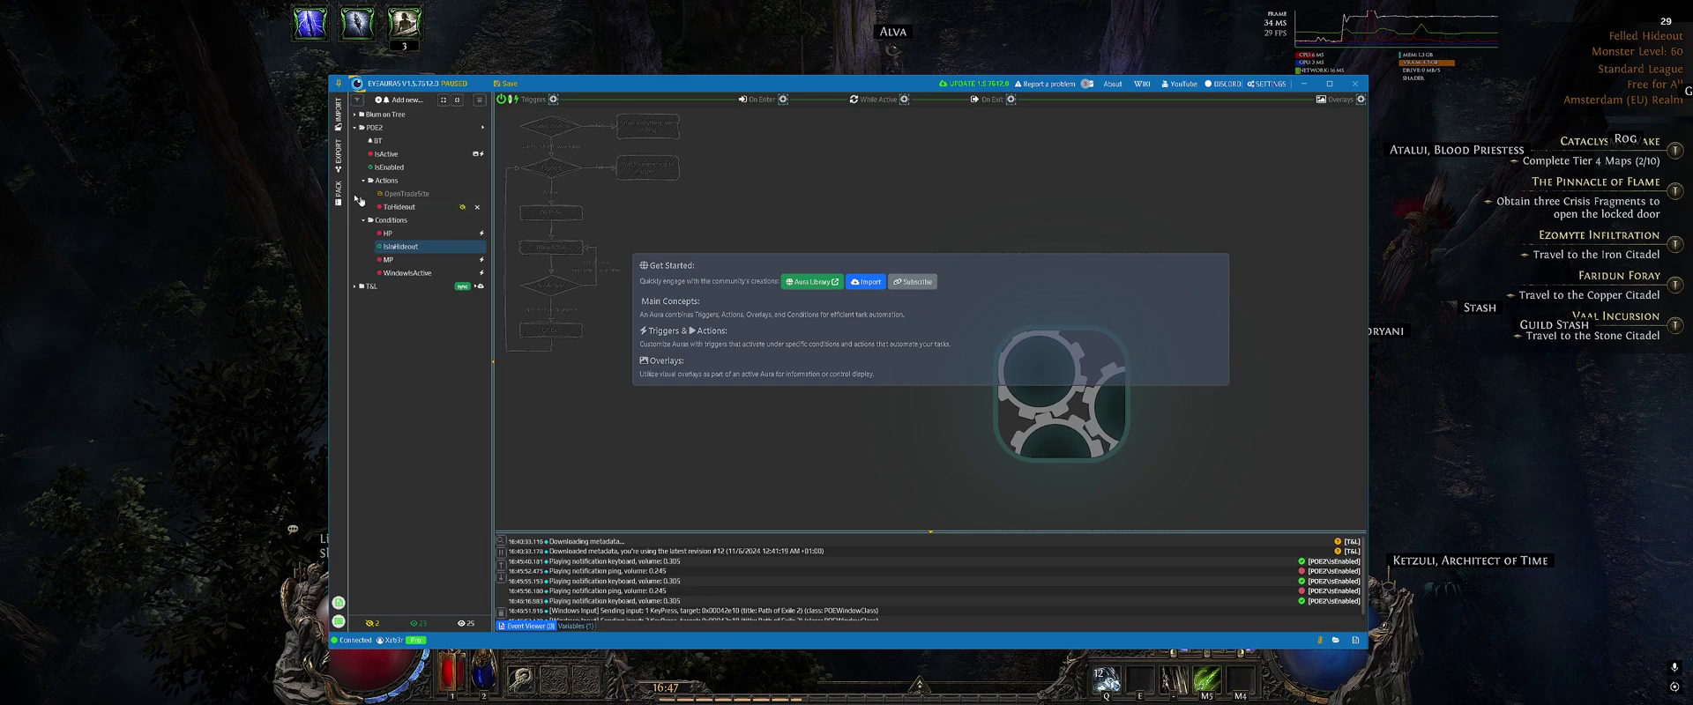
Step: Add an Image Search trigger to IsInHideout and crop its captured region to about 1066 × 367 around the triangular experience bar icon
left_click(553, 100)
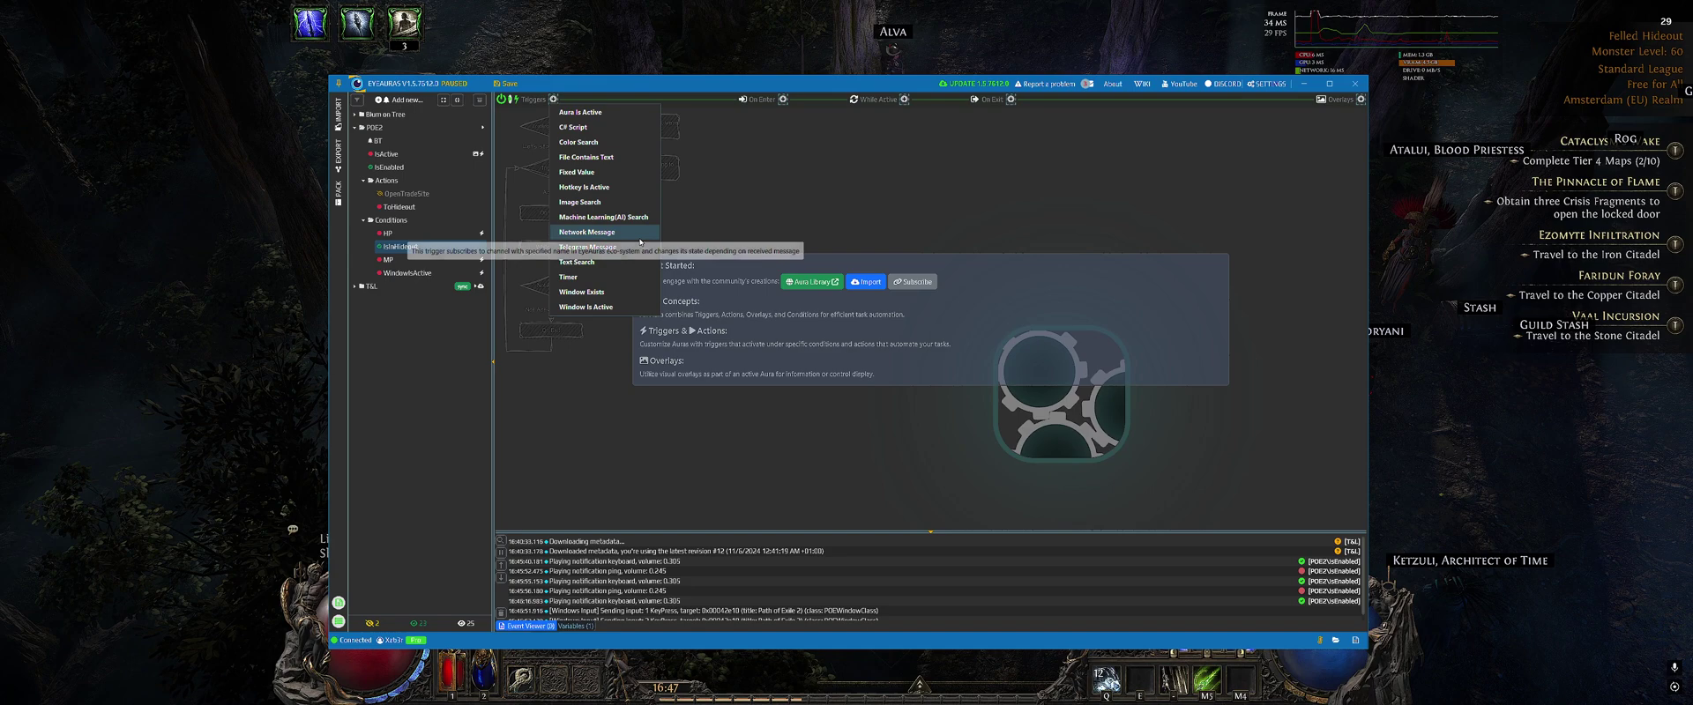
left_click(594, 203)
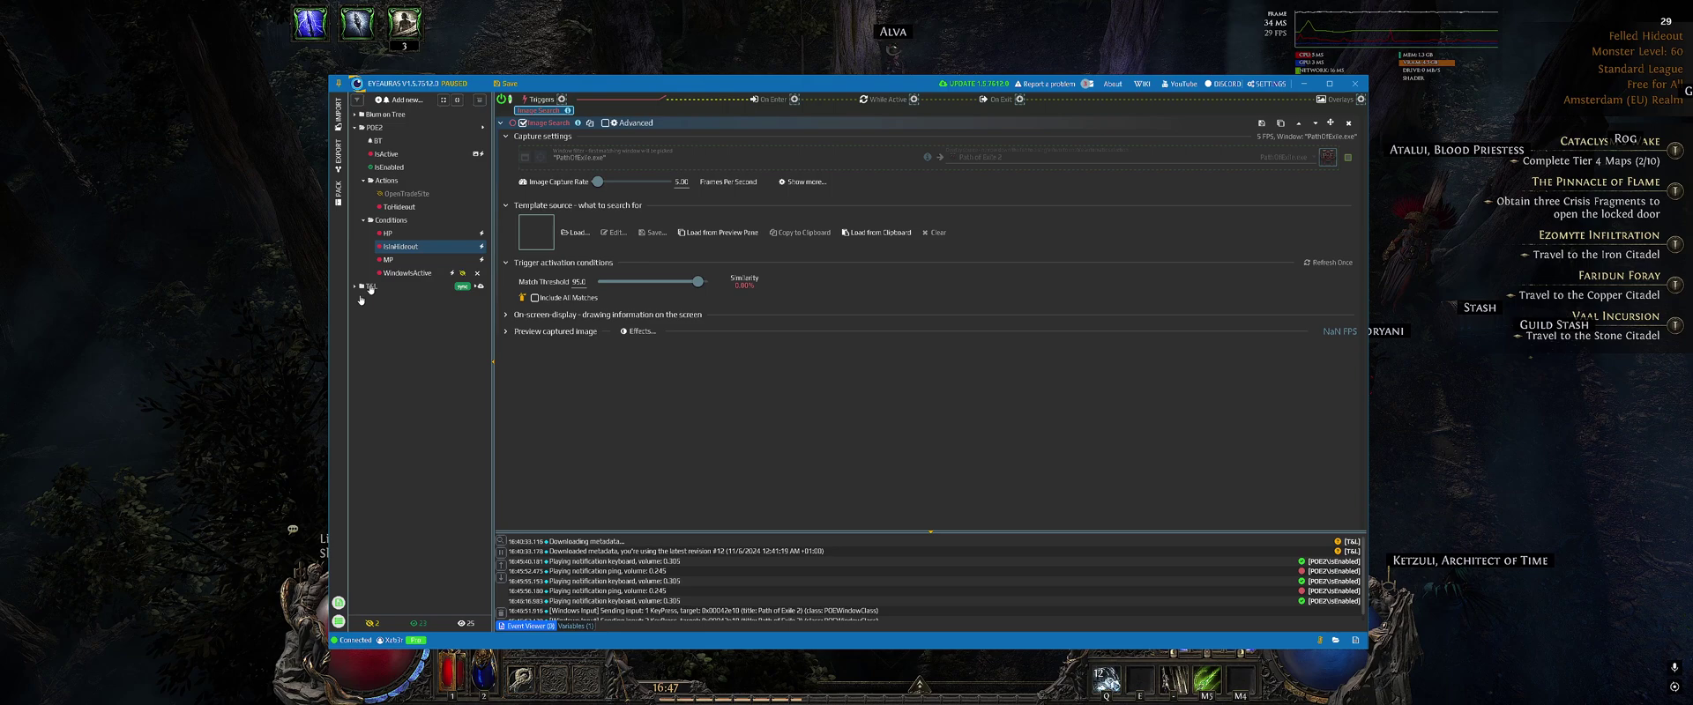
left_click(391, 221)
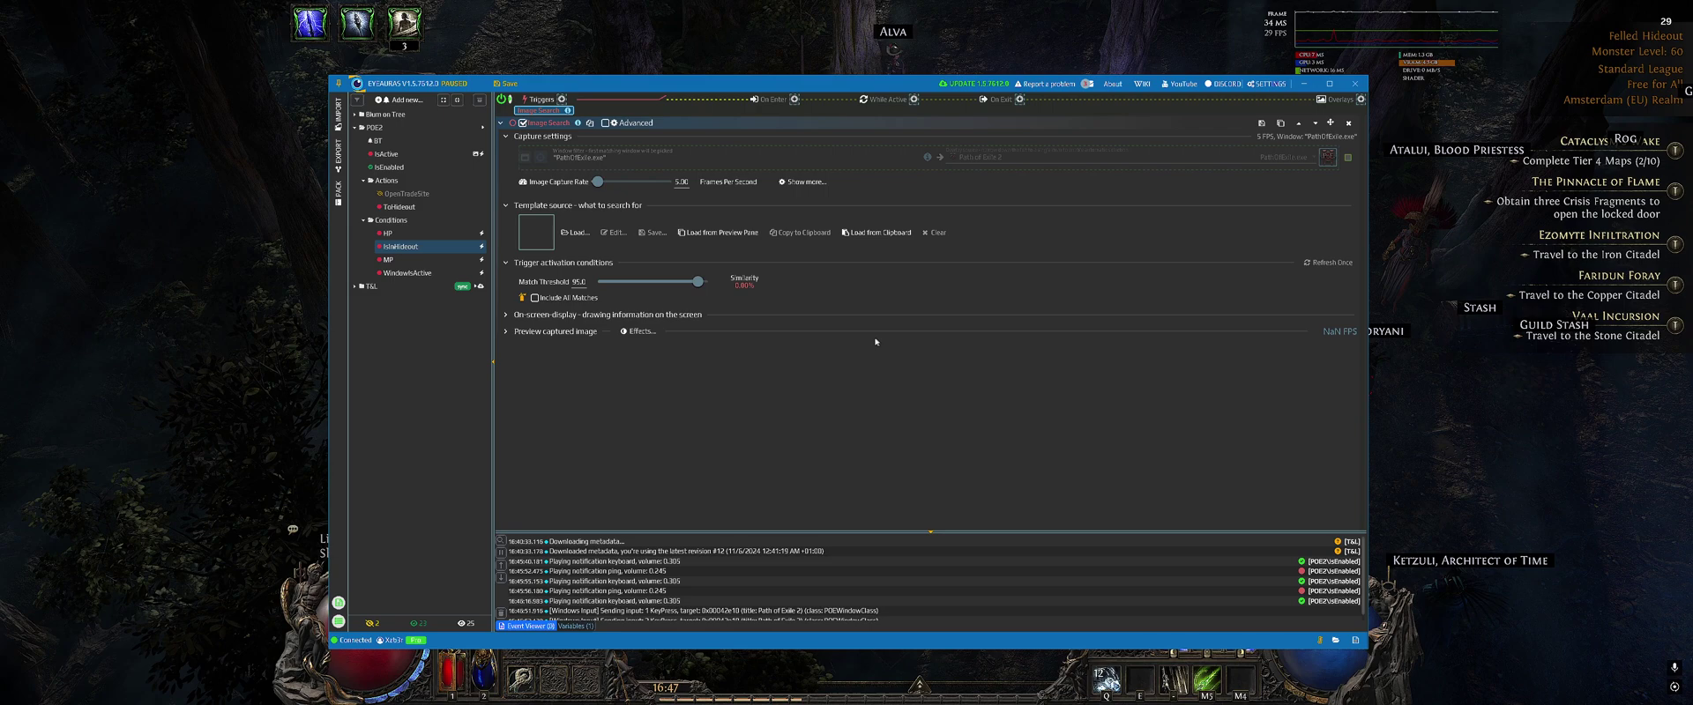
left_click(568, 333)
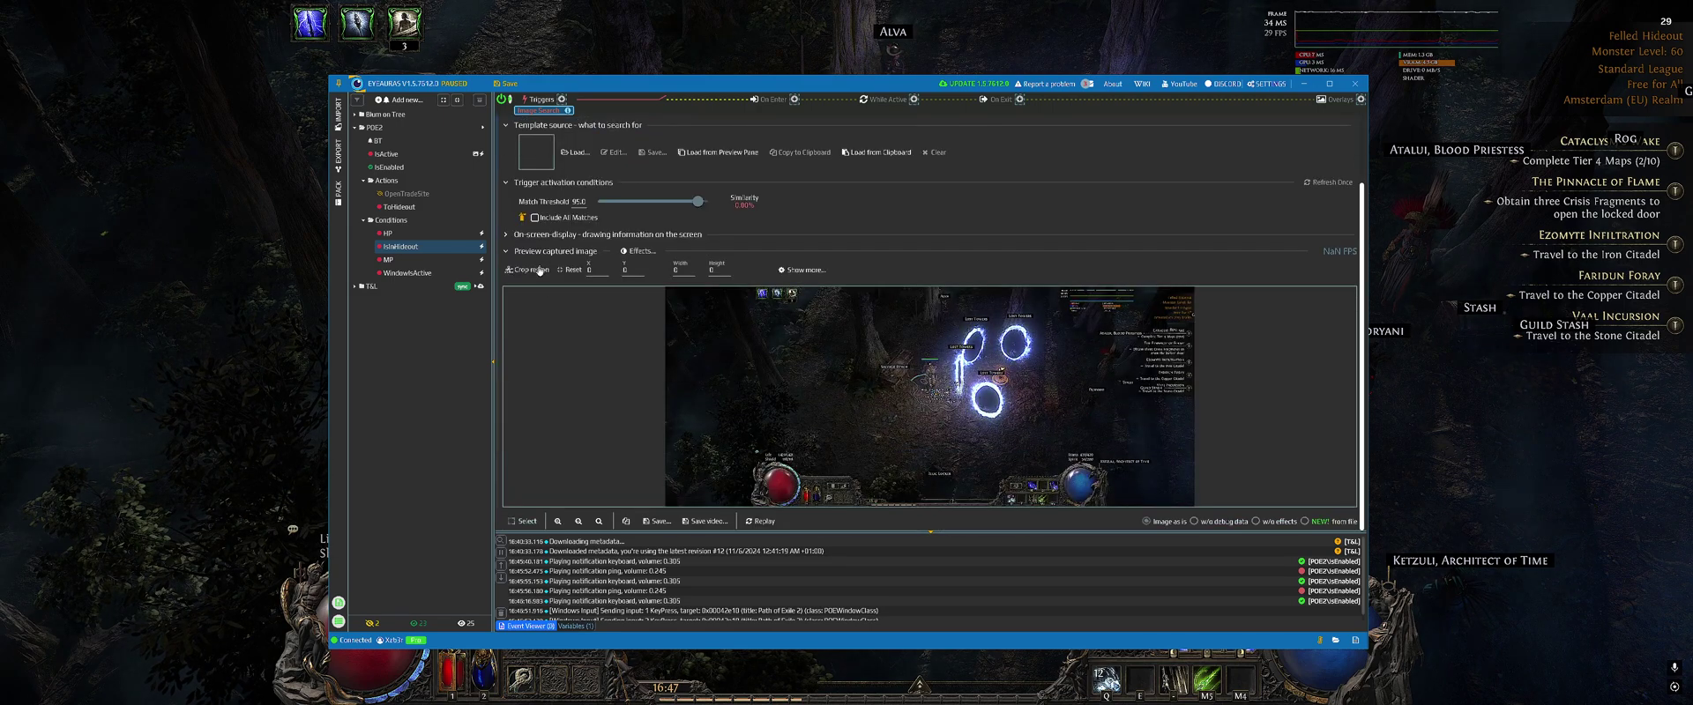
left_click(539, 271)
left_click_drag(893, 457, 1041, 506)
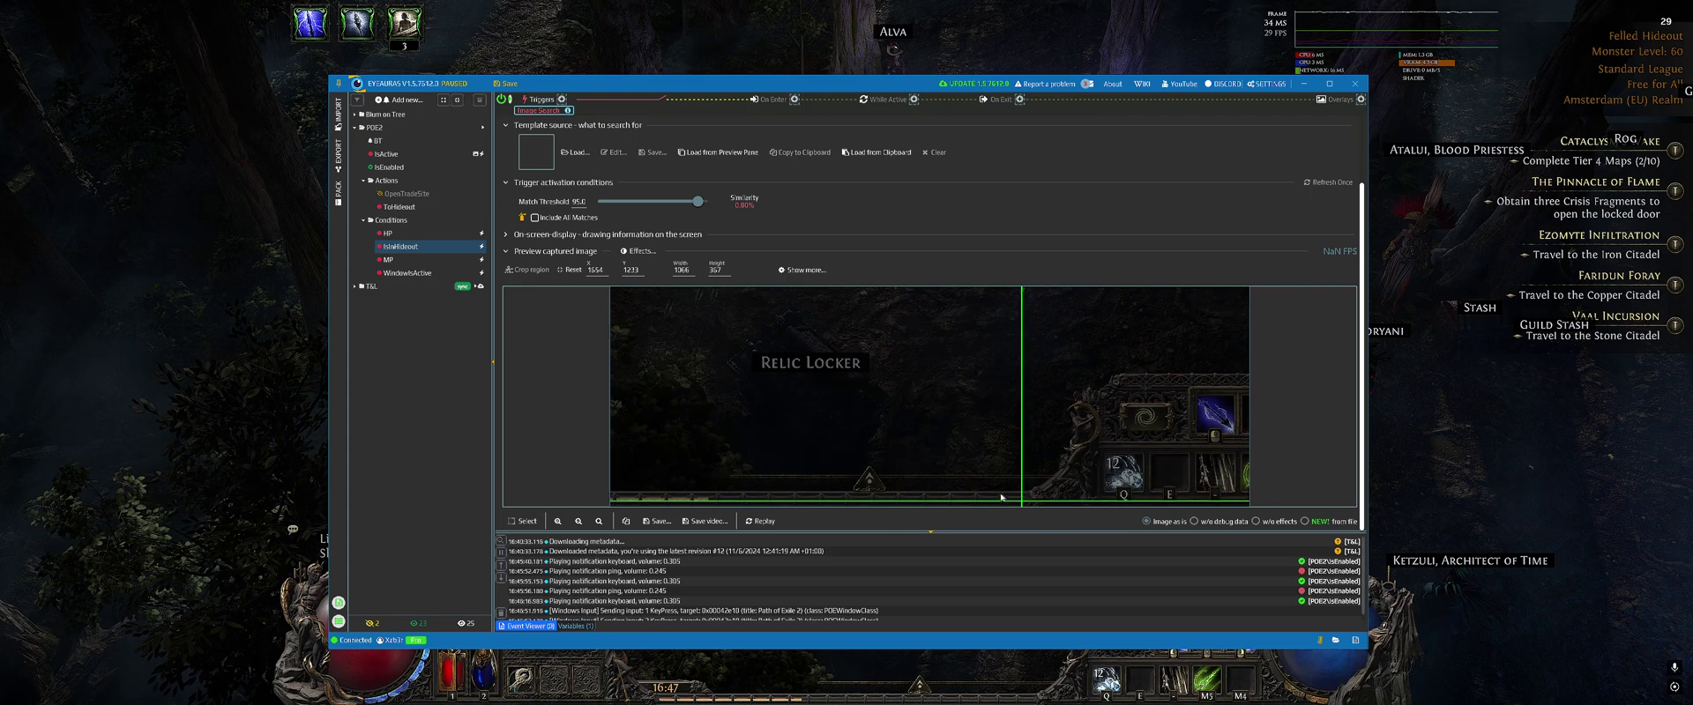
Step: Select the 15 × 20 arrow-and-dot emblem inside the triangular icon in the capture preview and load it as the search template
right_click(883, 479)
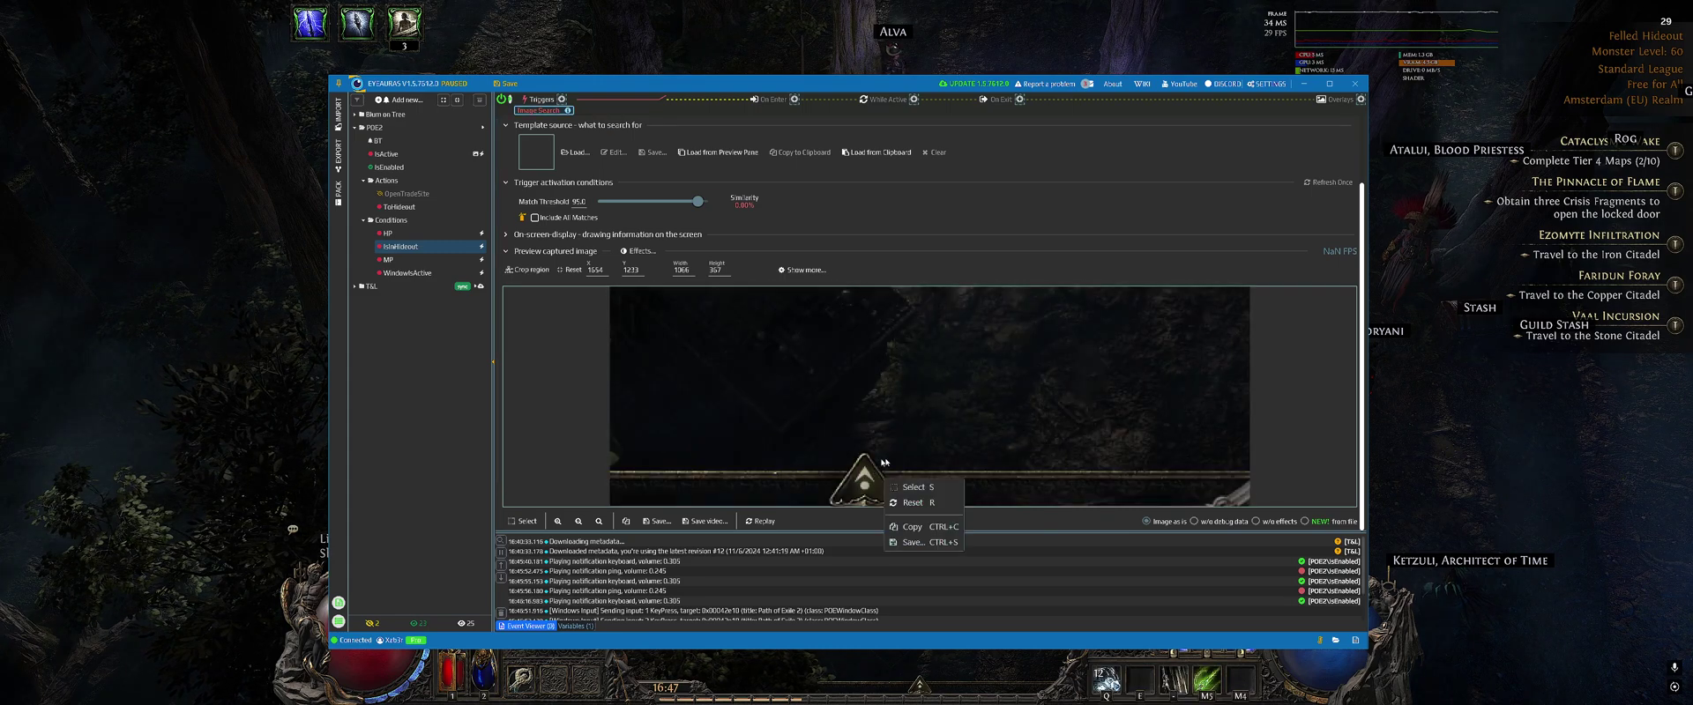
mouse_move(860, 465)
left_mouse_down()
mouse_move(890, 356)
mouse_move(845, 380)
mouse_move(853, 400)
left_mouse_up()
scroll(892, 384, "up", 5)
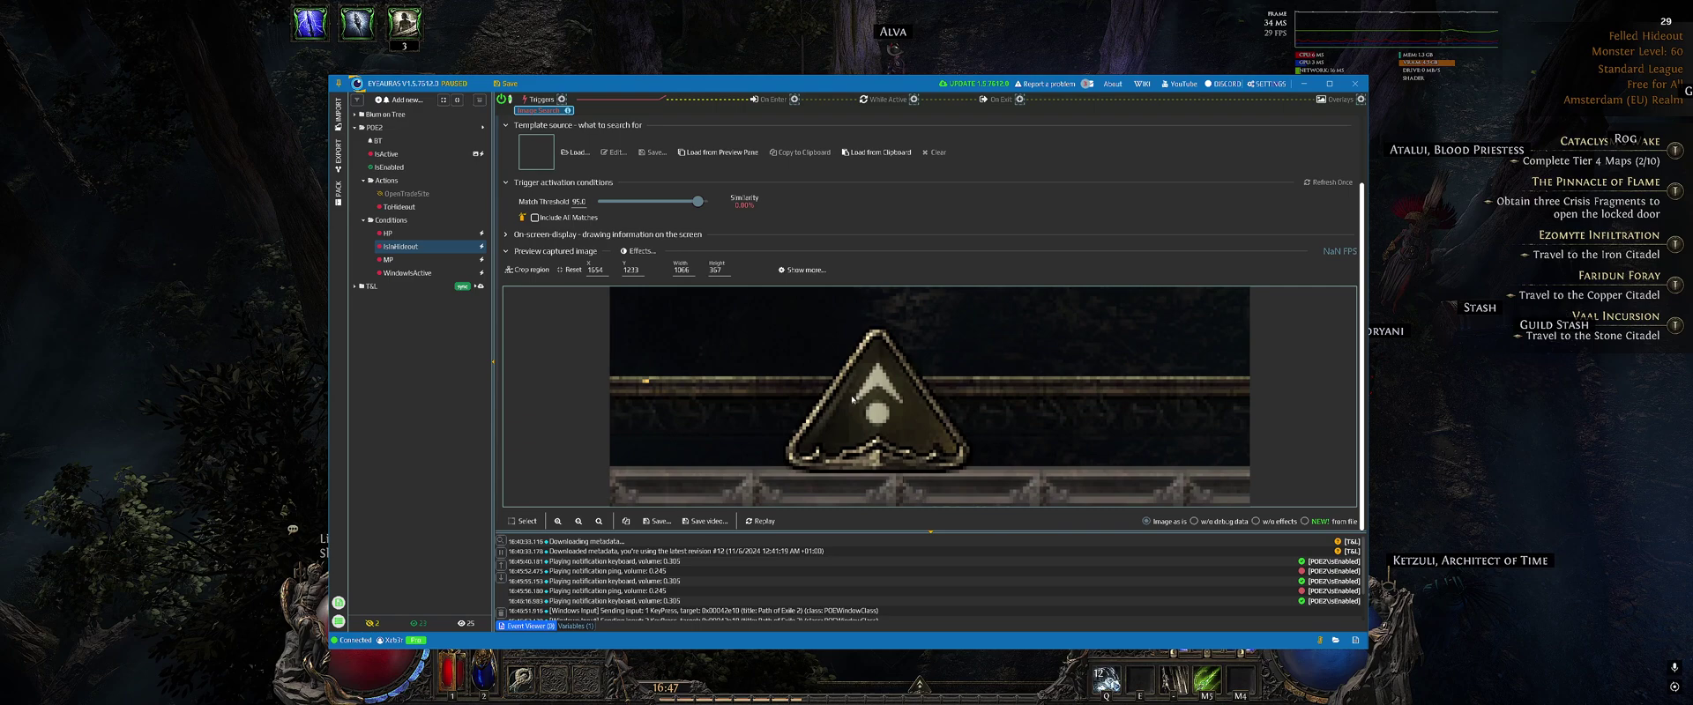
right_click(804, 371)
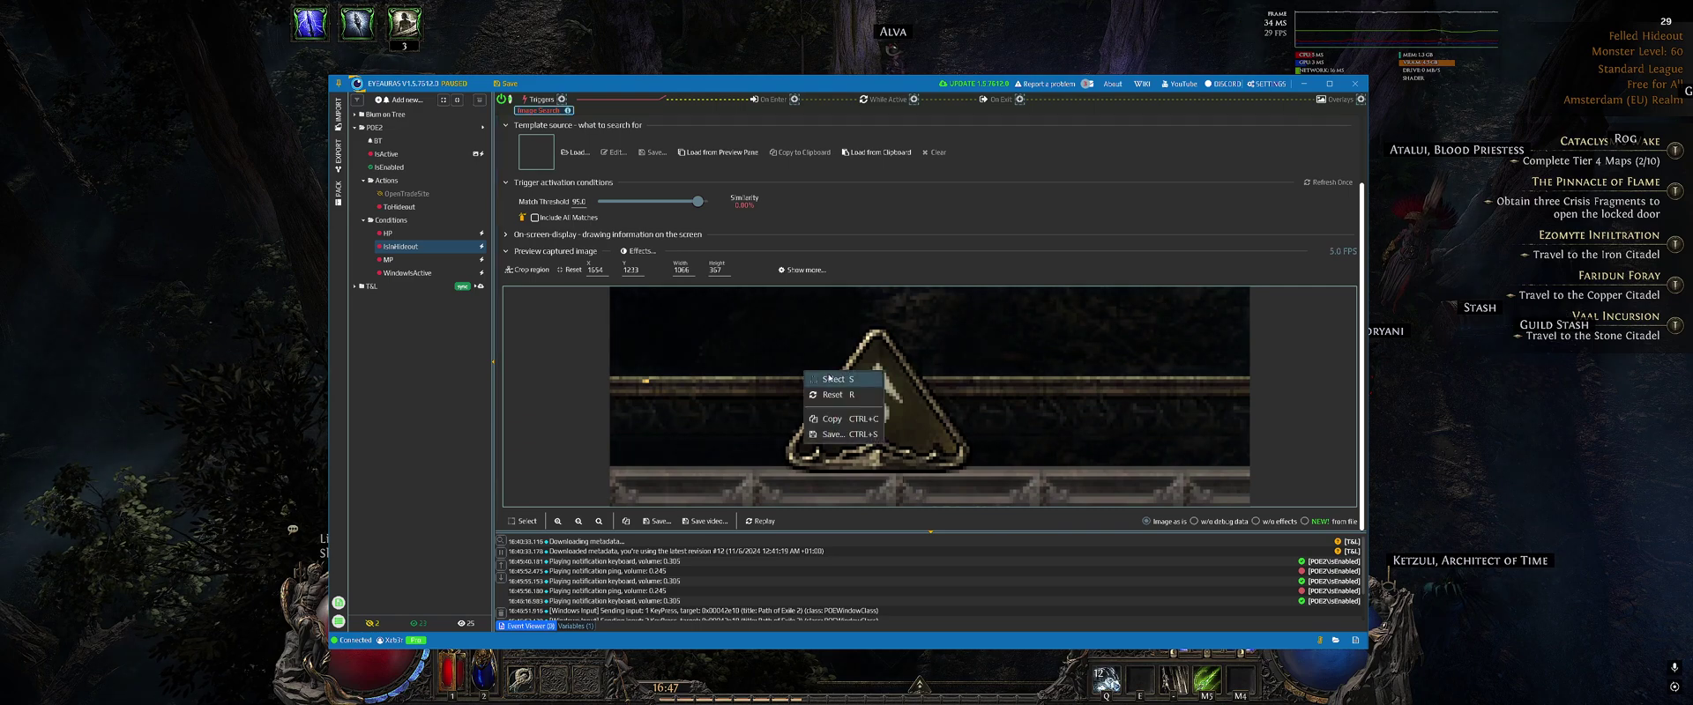
left_click(842, 380)
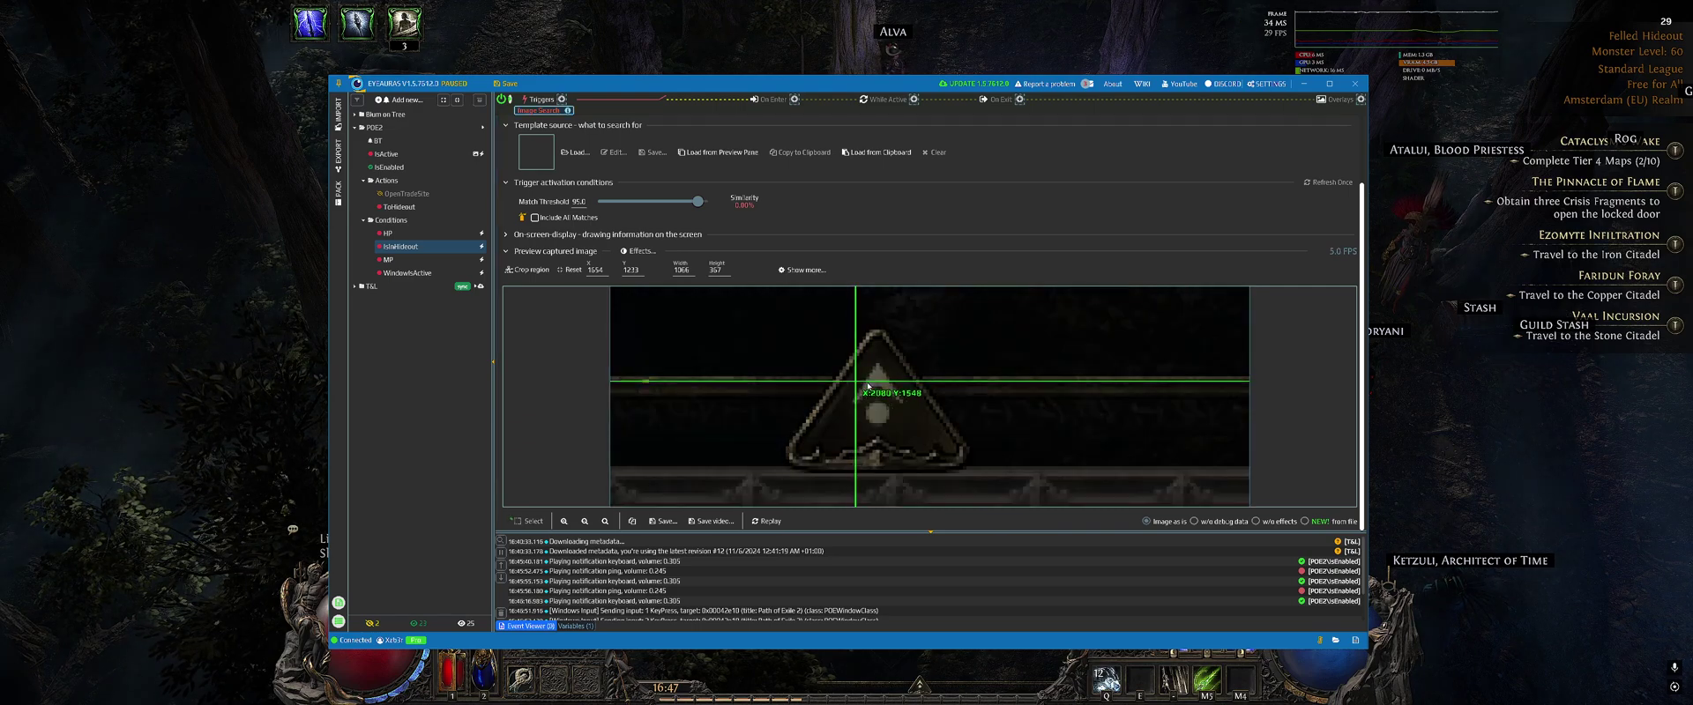
left_click_drag(853, 367, 904, 433)
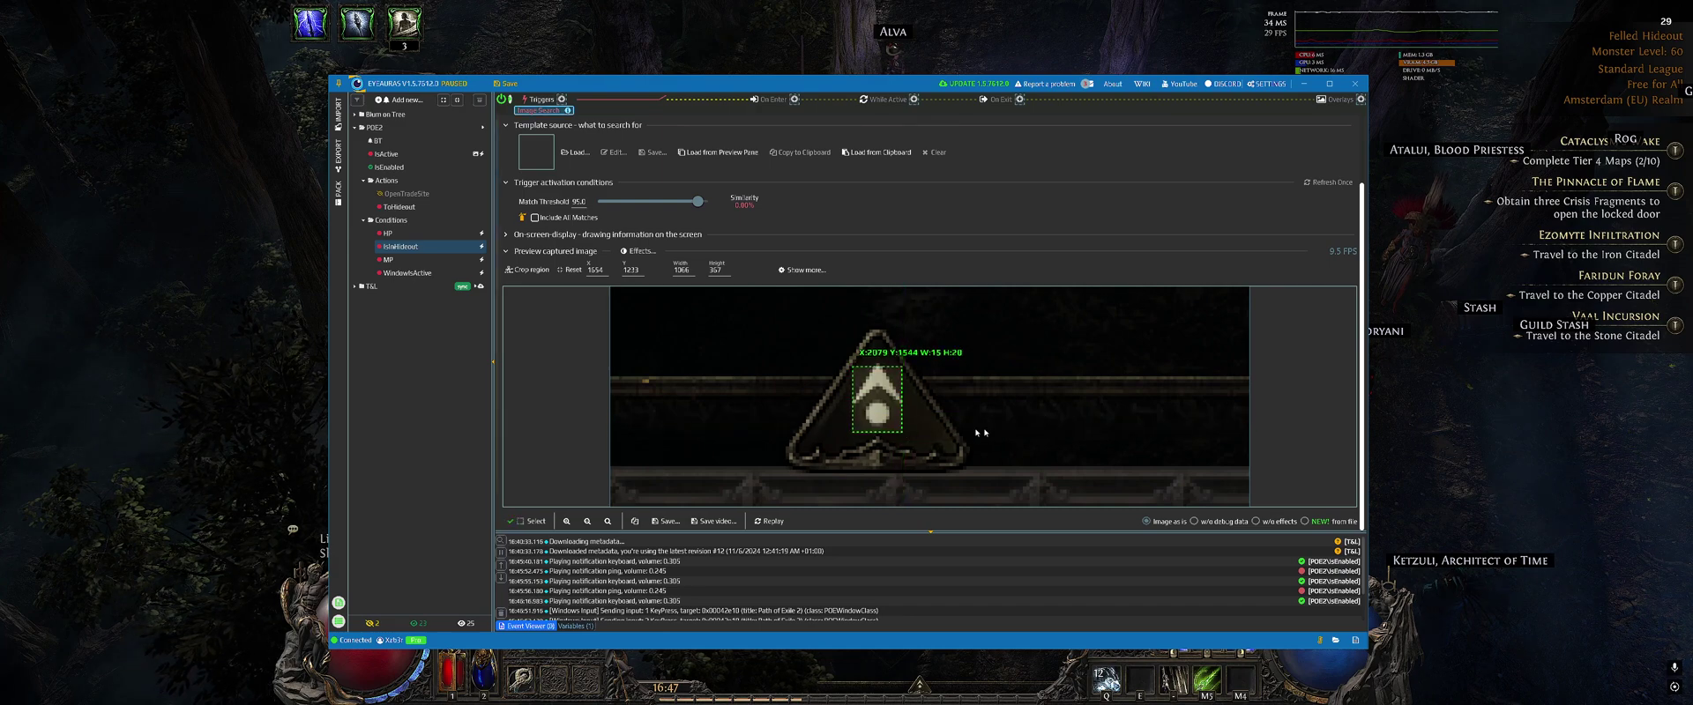
left_click(729, 156)
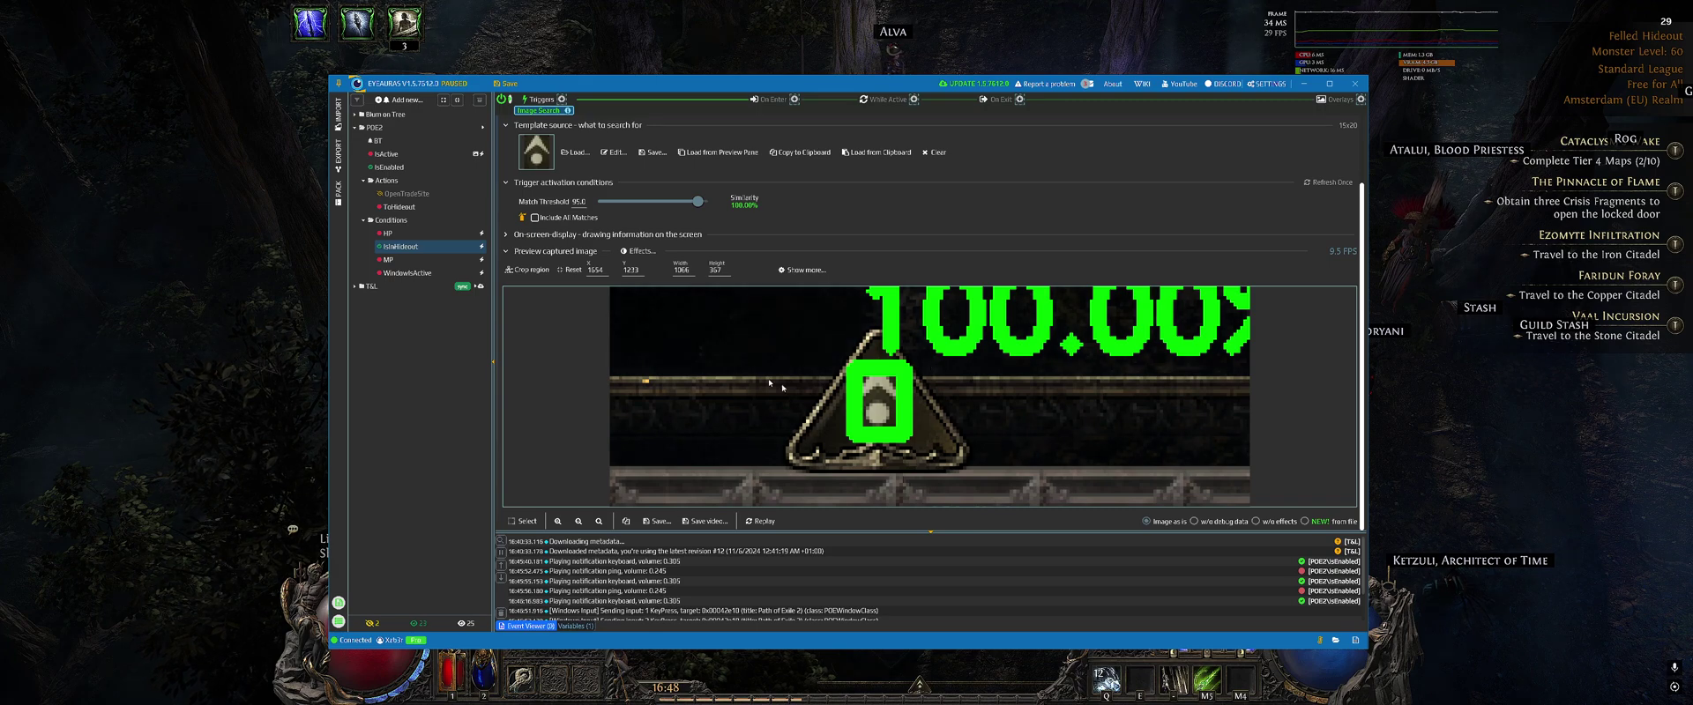
Step: Tighten the Image Search crop region around the emblem to 25 × 21 at position 2074, 1542
scroll(980, 426, "down", 5)
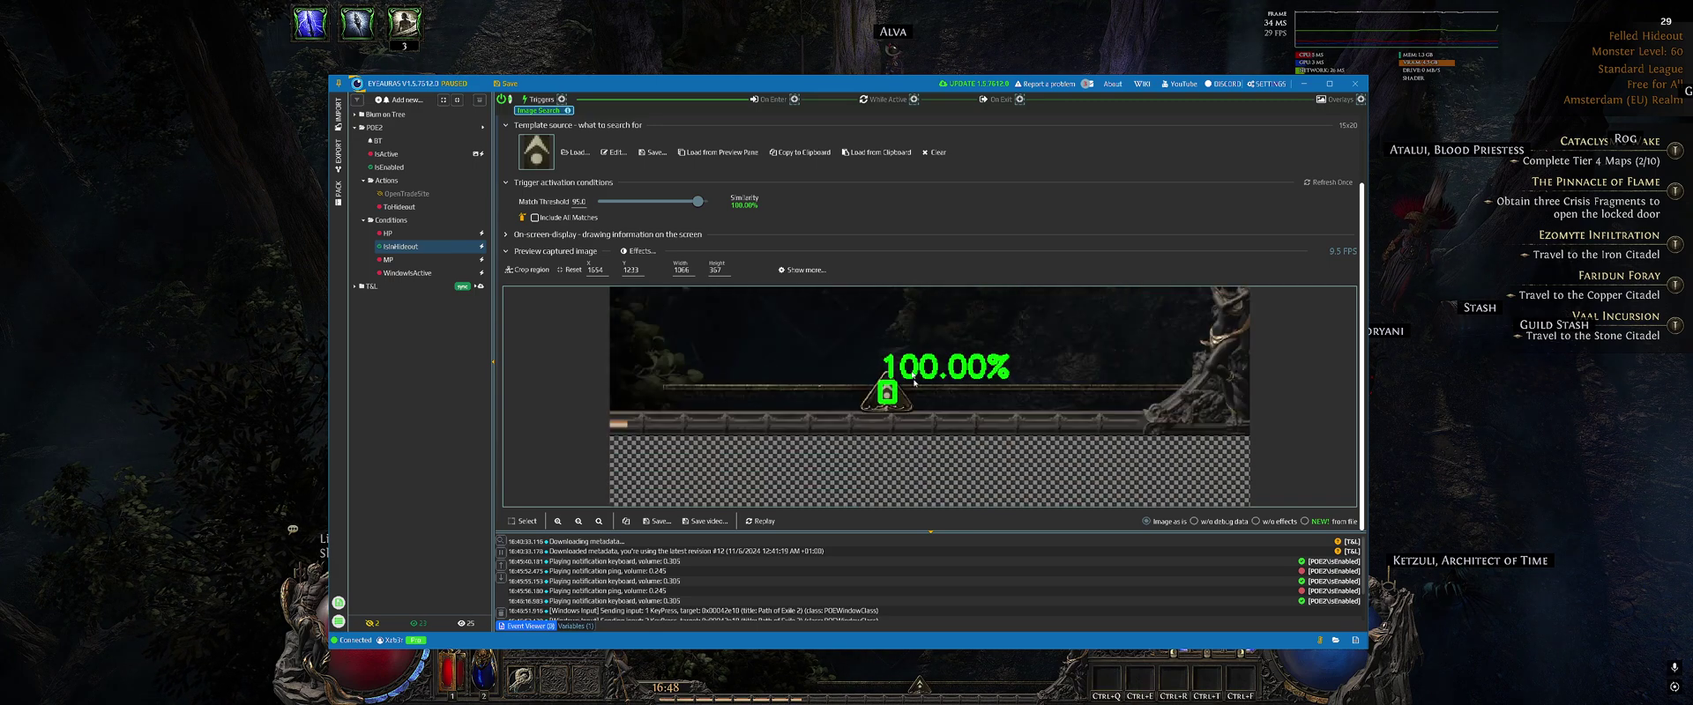
scroll(980, 425, "down", 3)
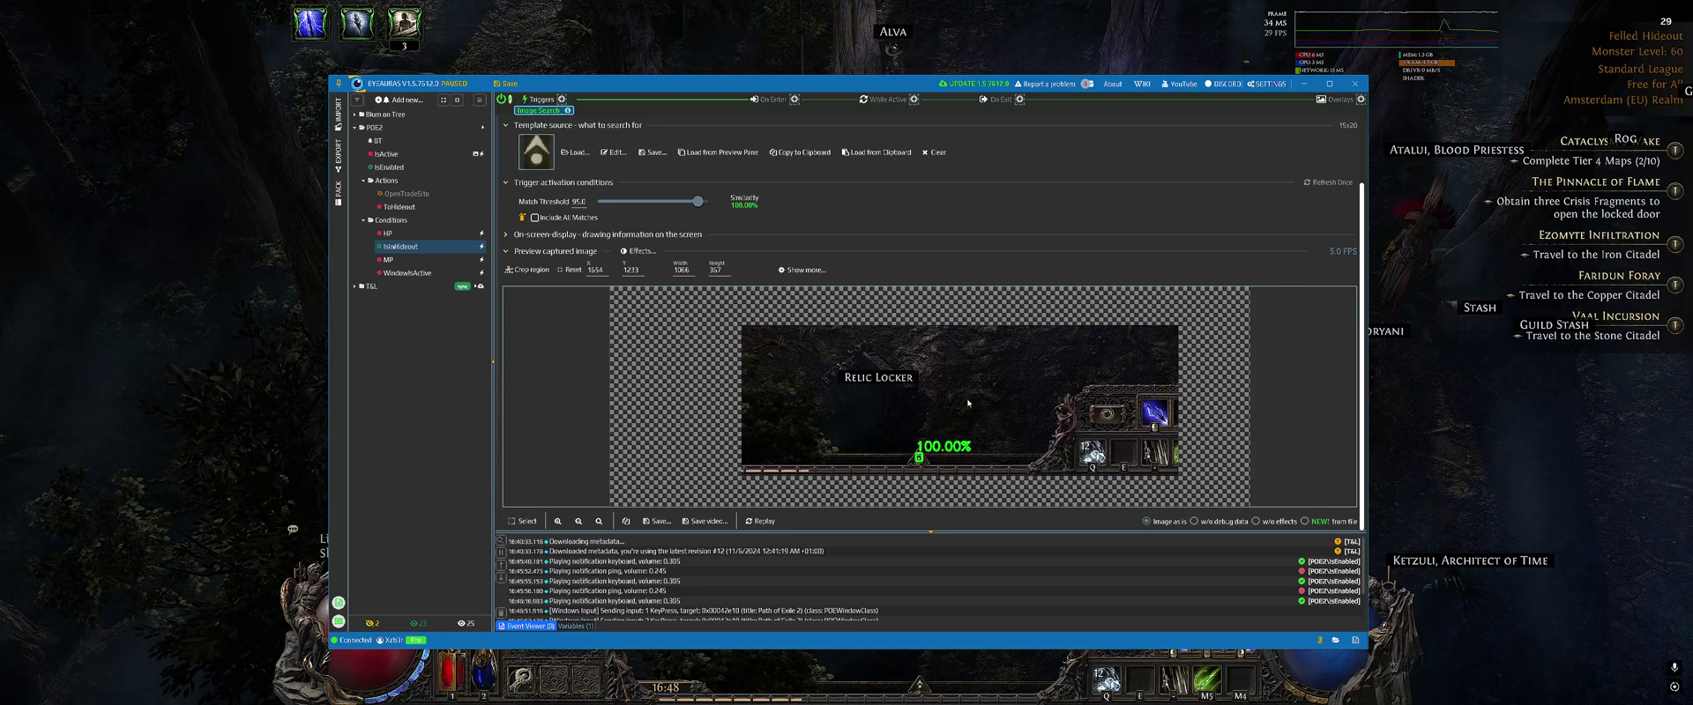
left_click(546, 269)
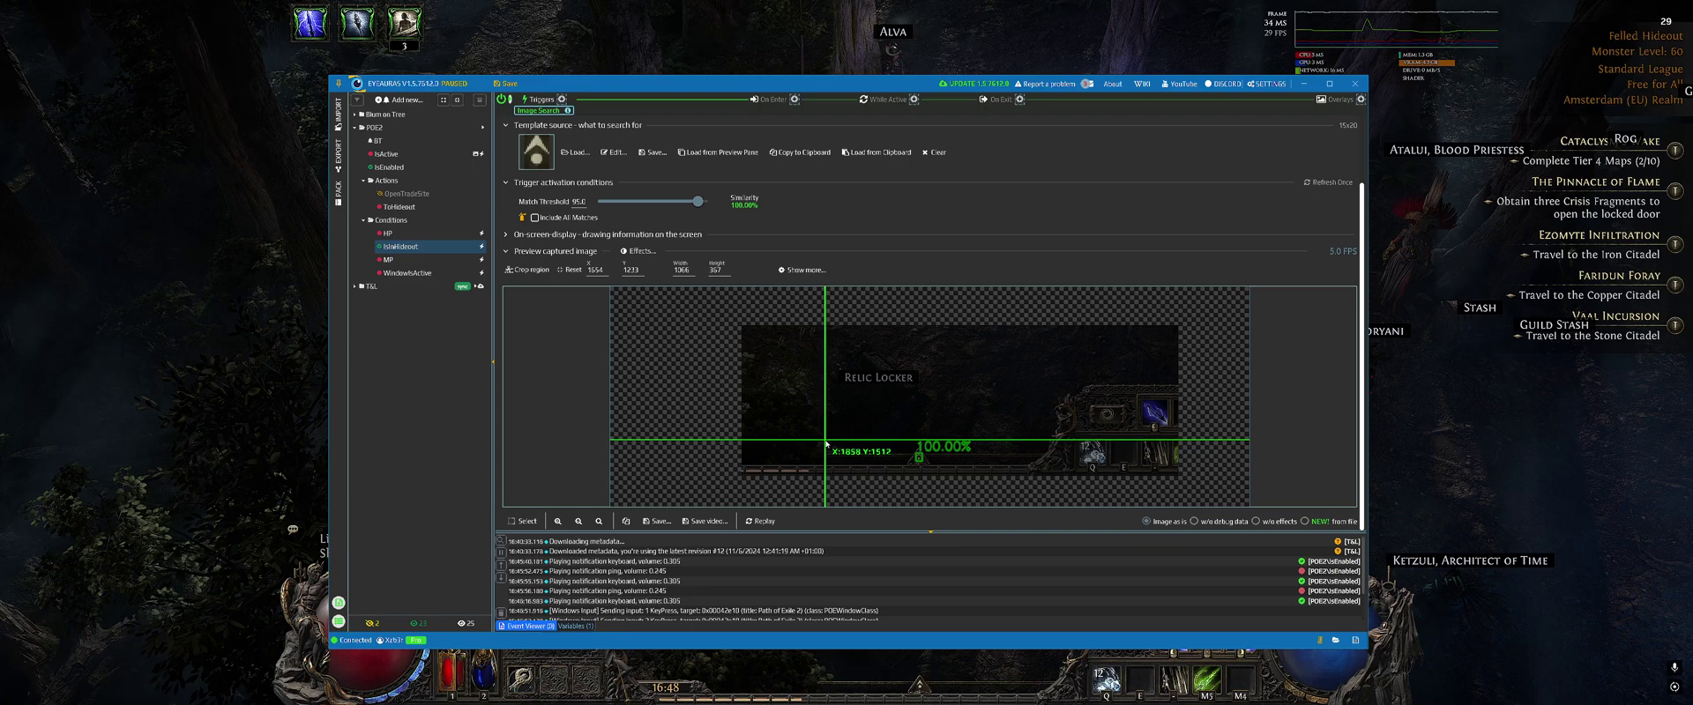
left_click_drag(826, 443, 1047, 467)
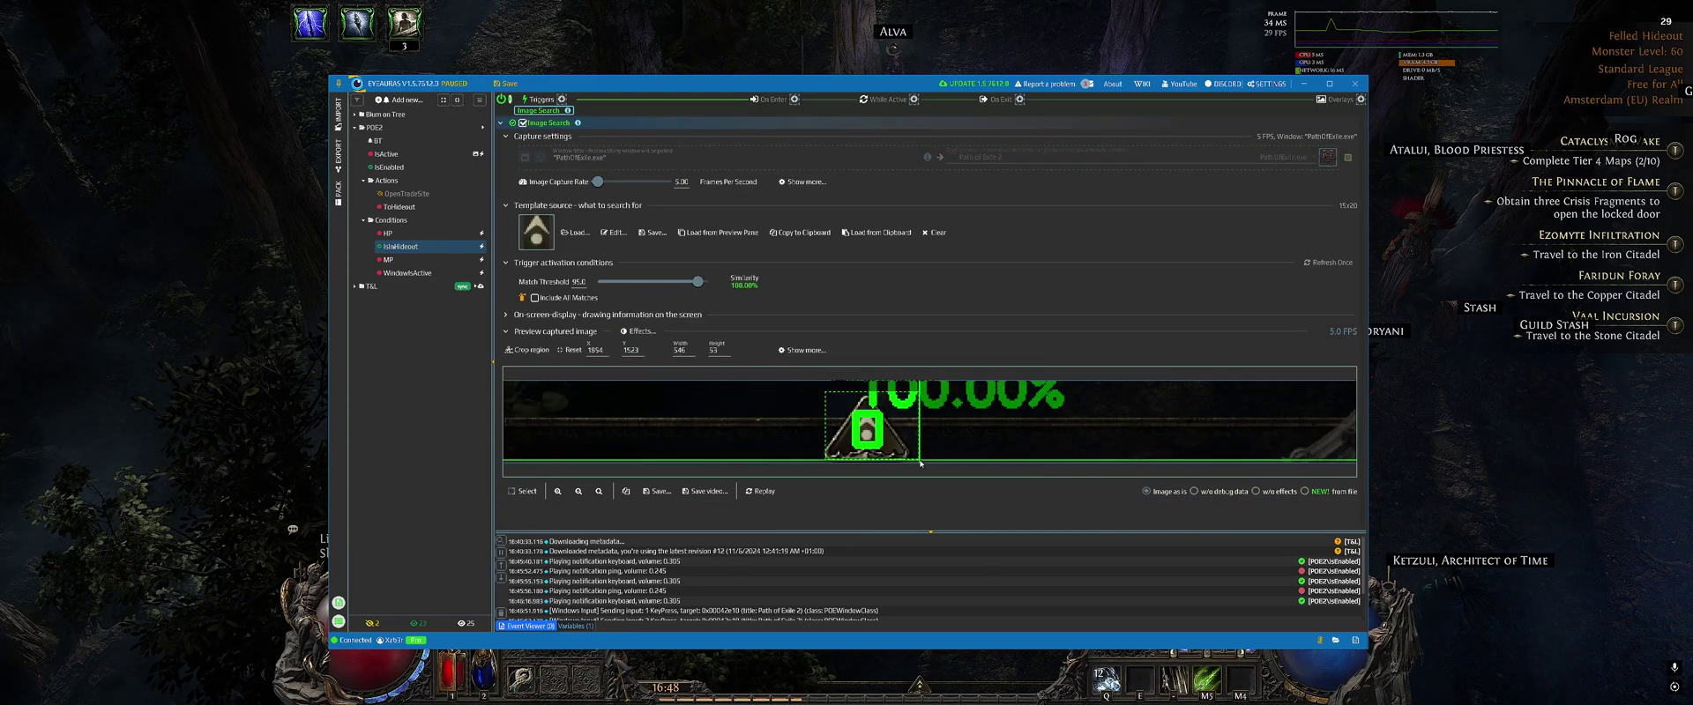
left_click_drag(921, 462, 988, 529)
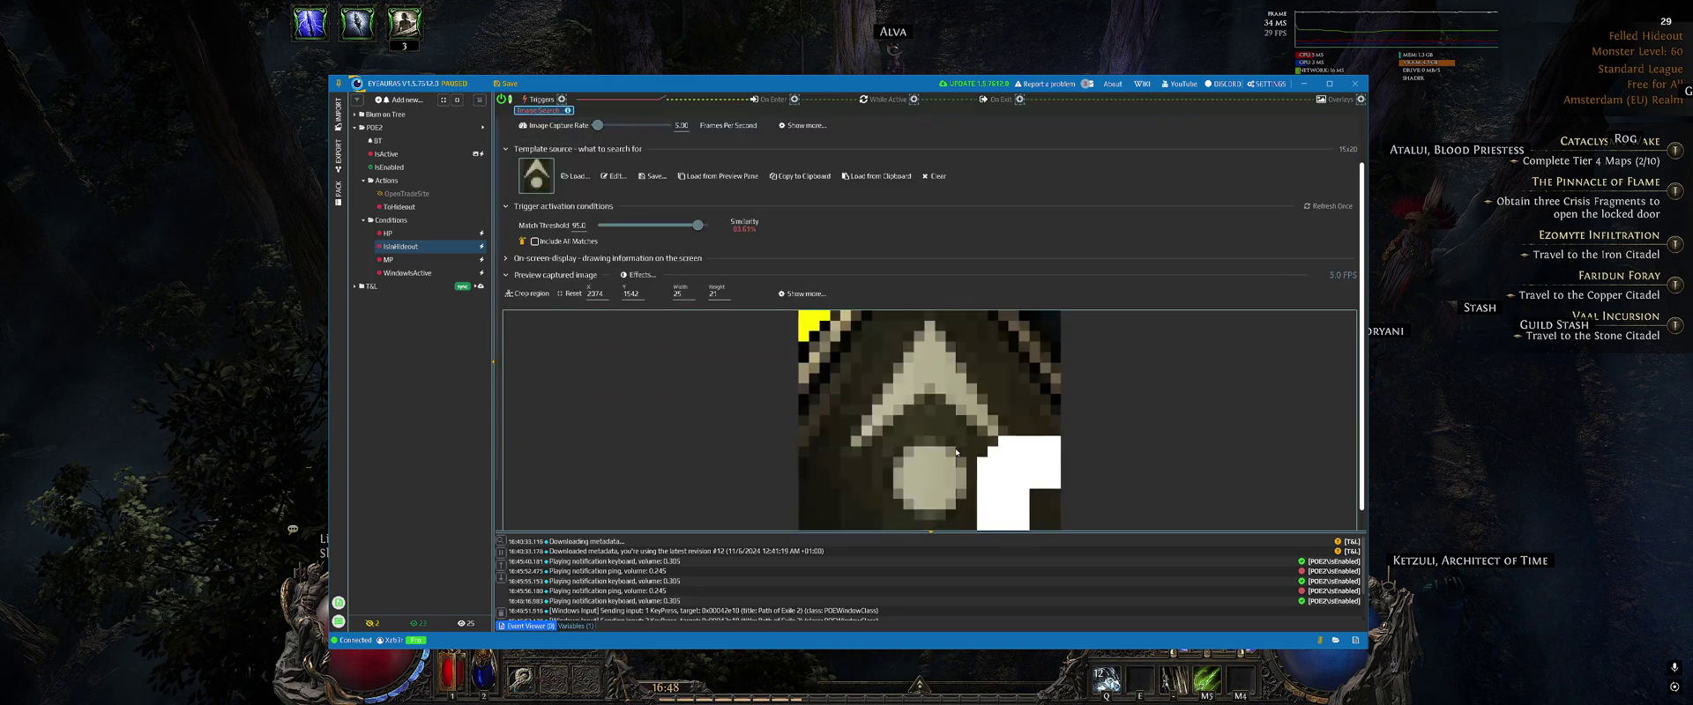
Step: Reset the crop region, enlarge it to about 43 × 36 around the emblem inside the triangular icon, and raise the match threshold slightly
scroll(1139, 397, "up", 1)
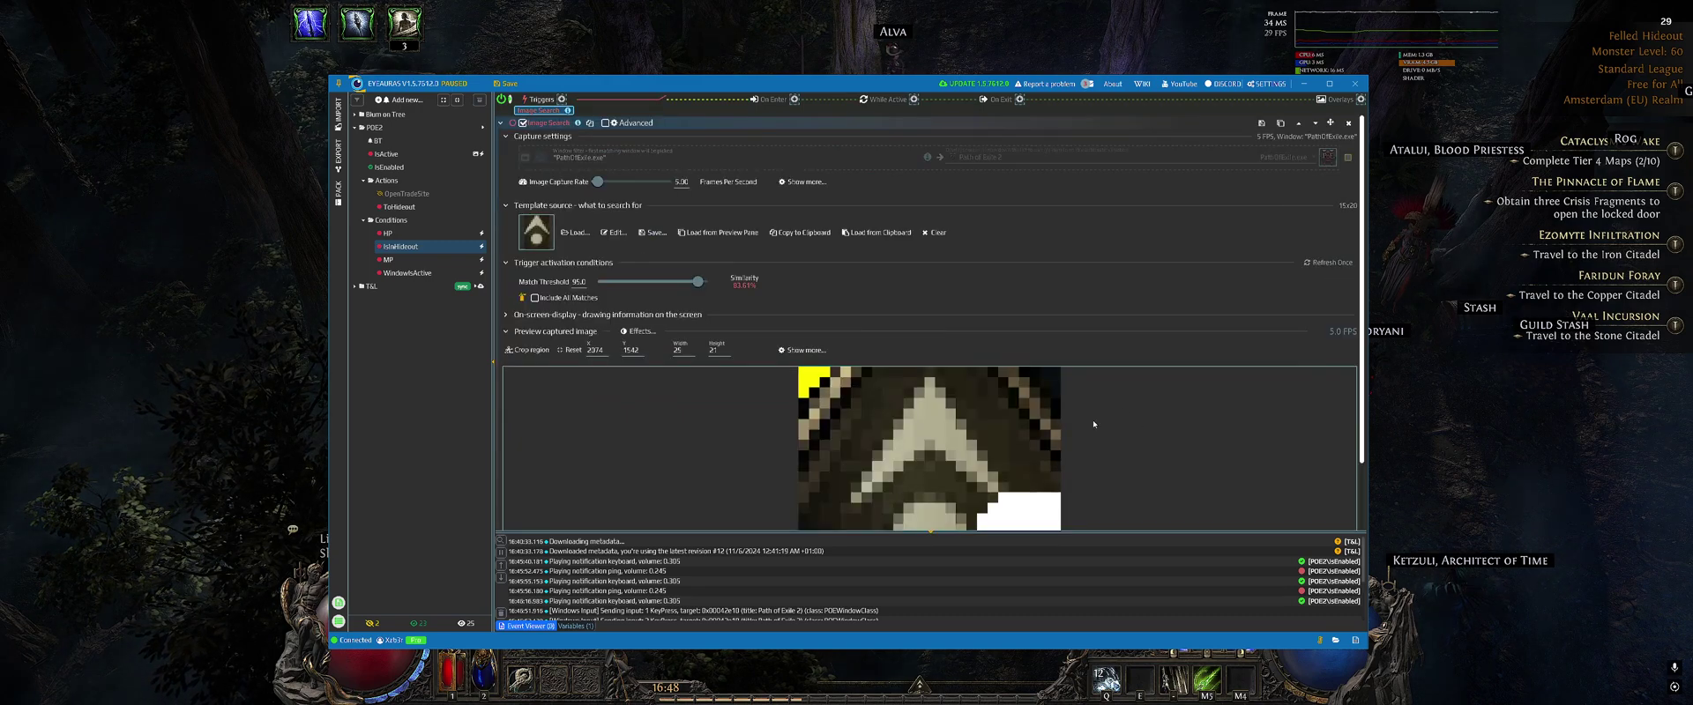
scroll(1020, 447, "down", 2)
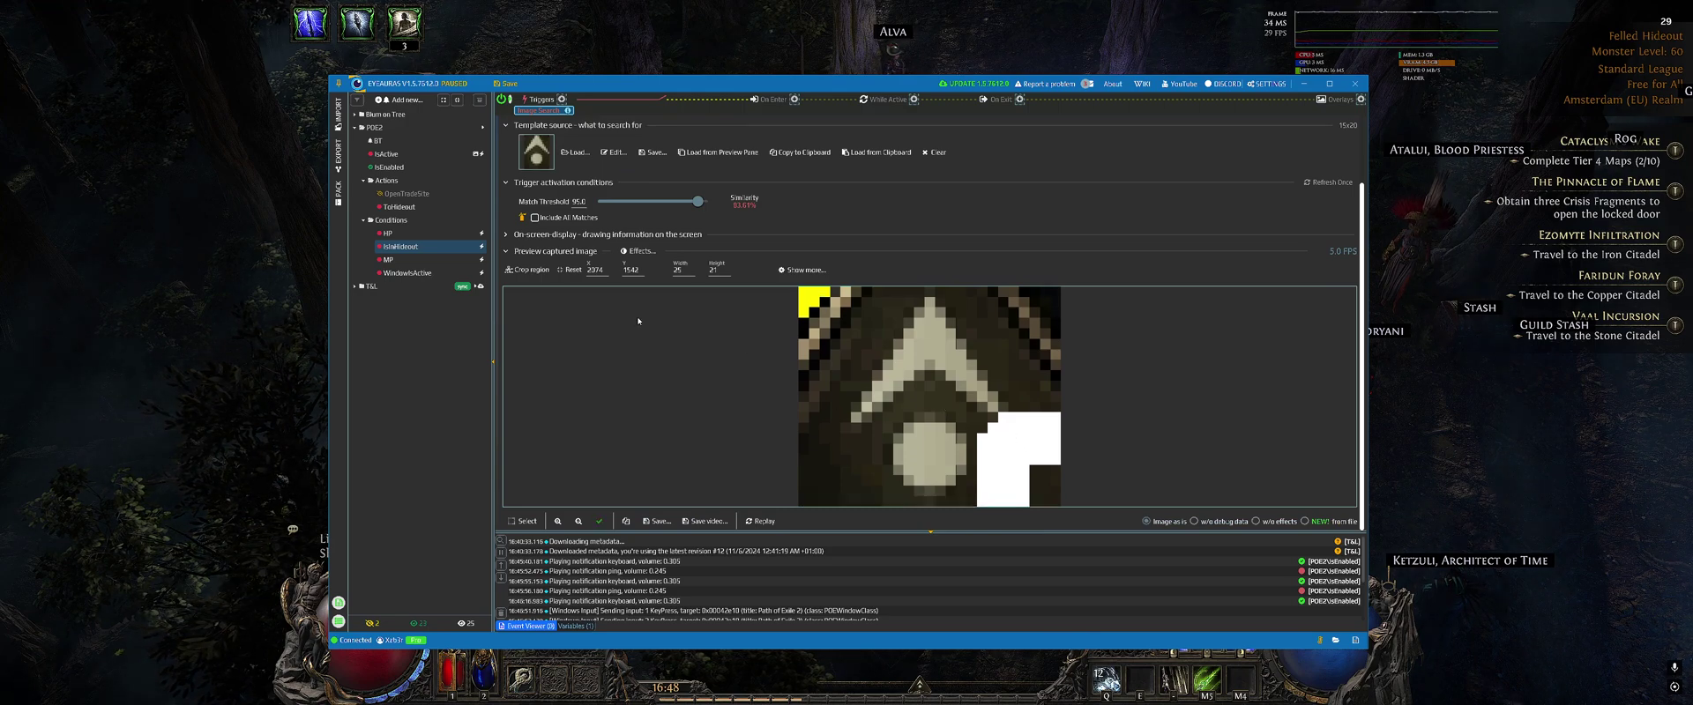
left_click(572, 271)
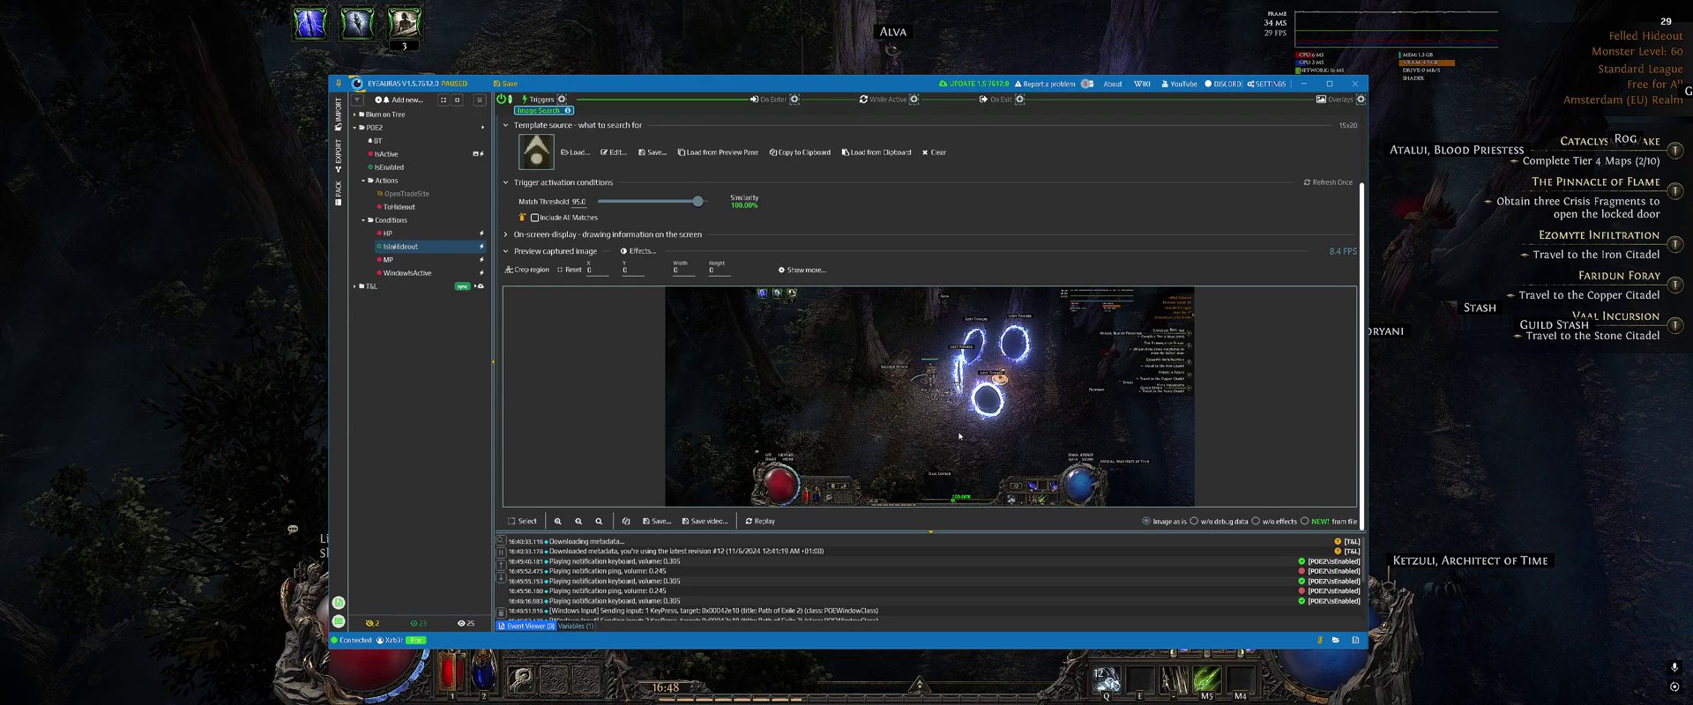
left_click_drag(933, 488, 1041, 507)
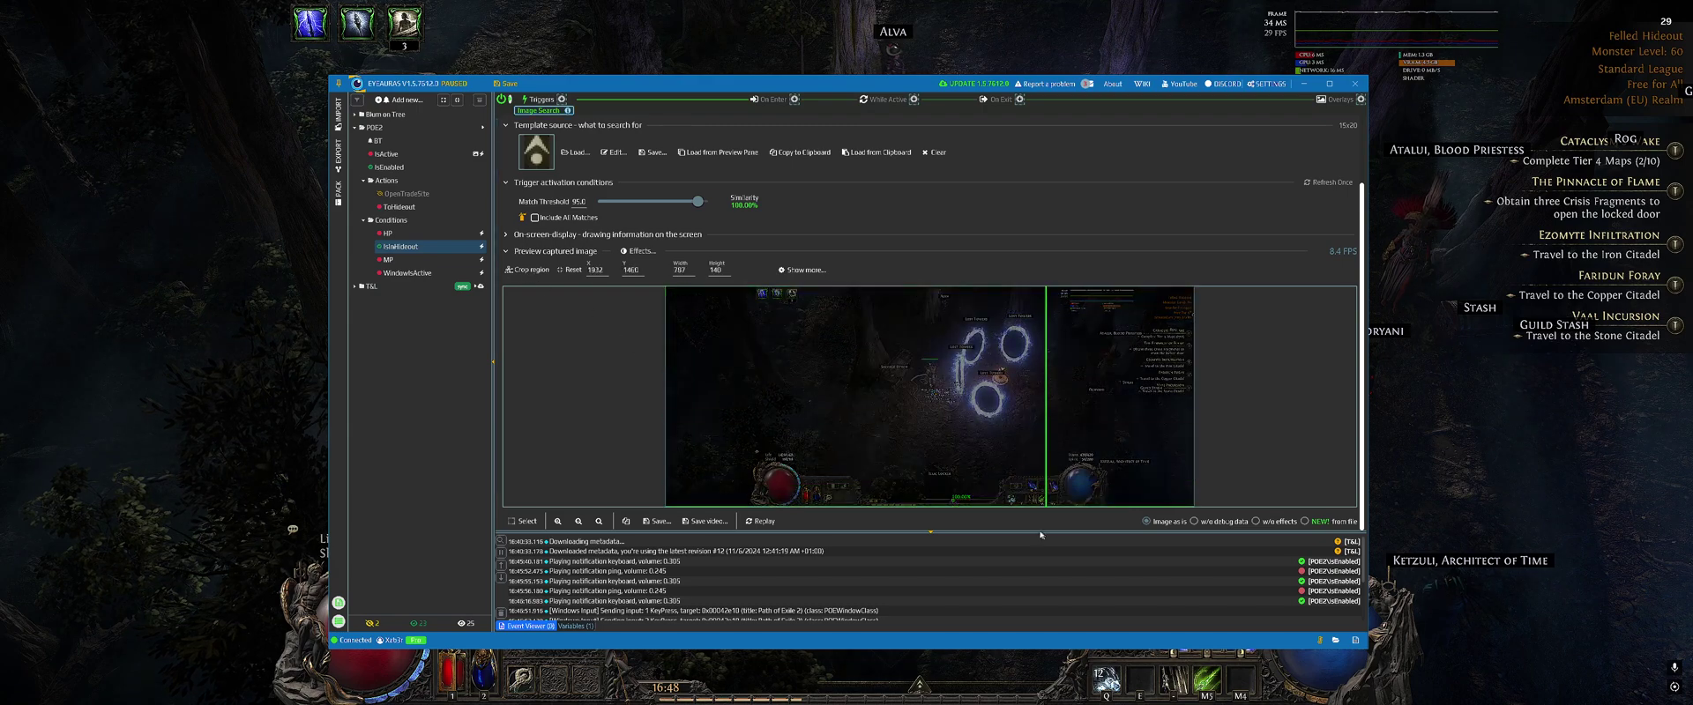
left_click_drag(695, 473, 704, 487)
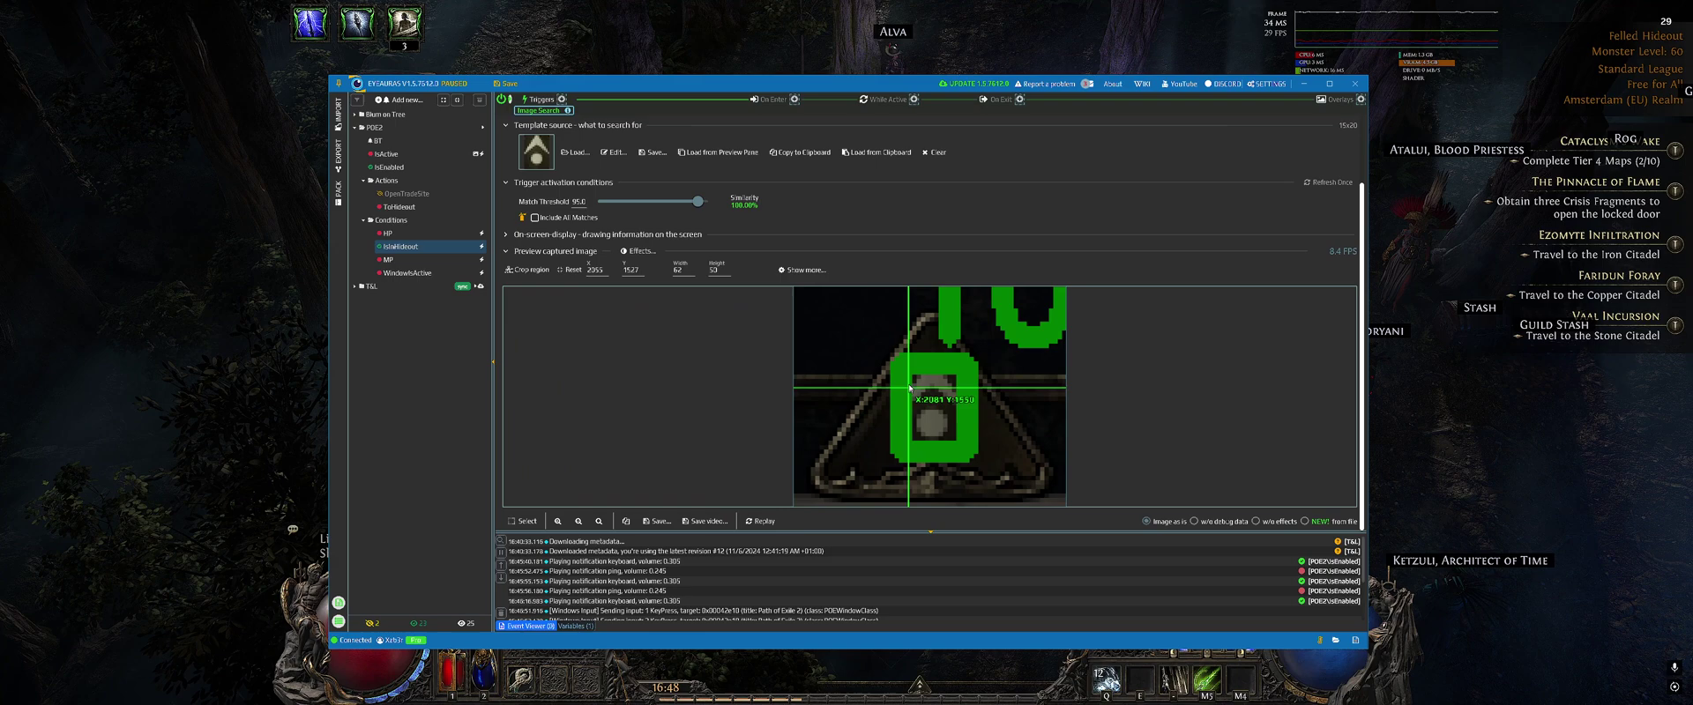
left_click_drag(857, 330, 1048, 500)
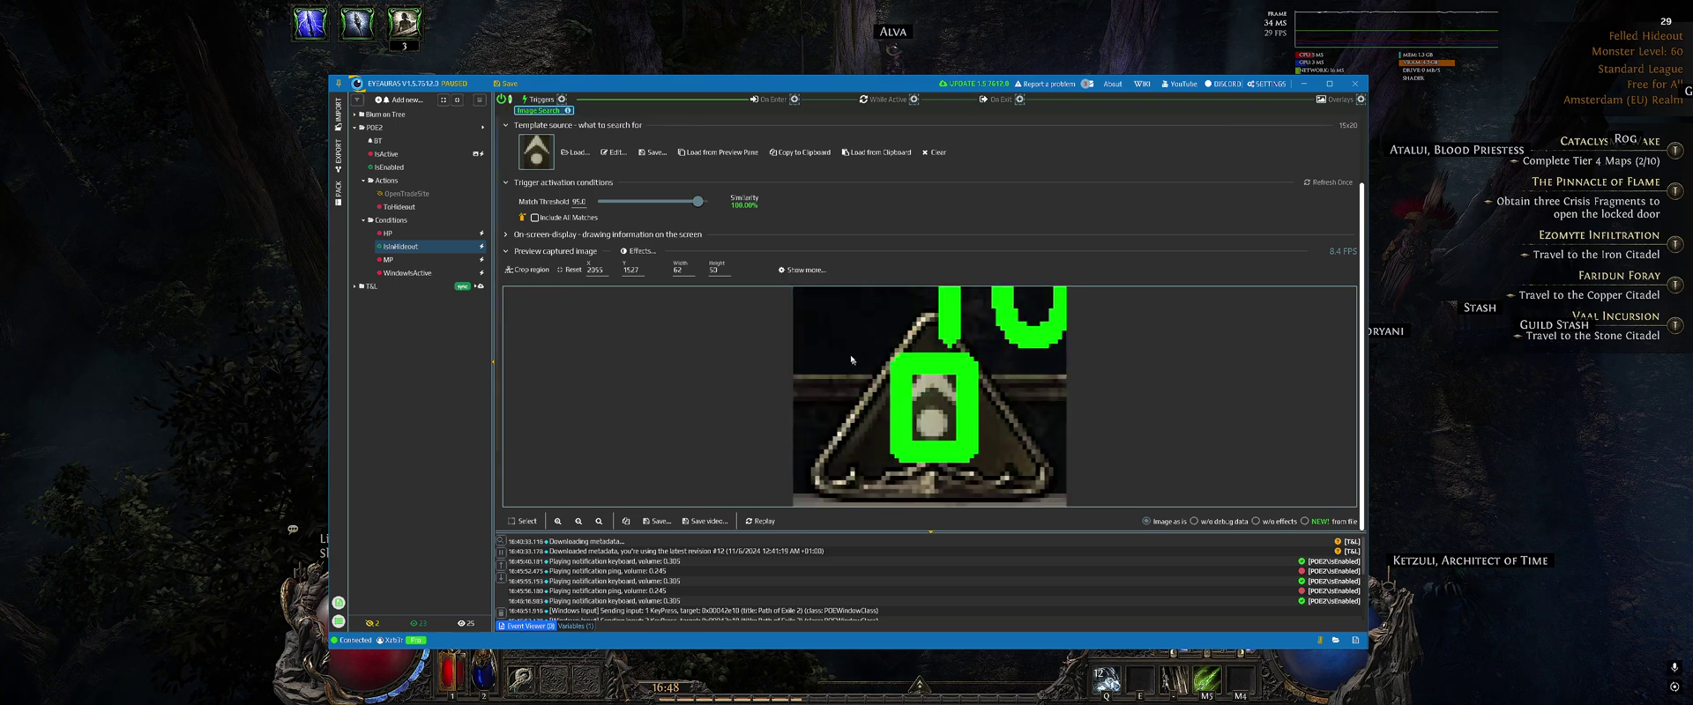
left_click(531, 272)
left_click_drag(848, 336, 1036, 496)
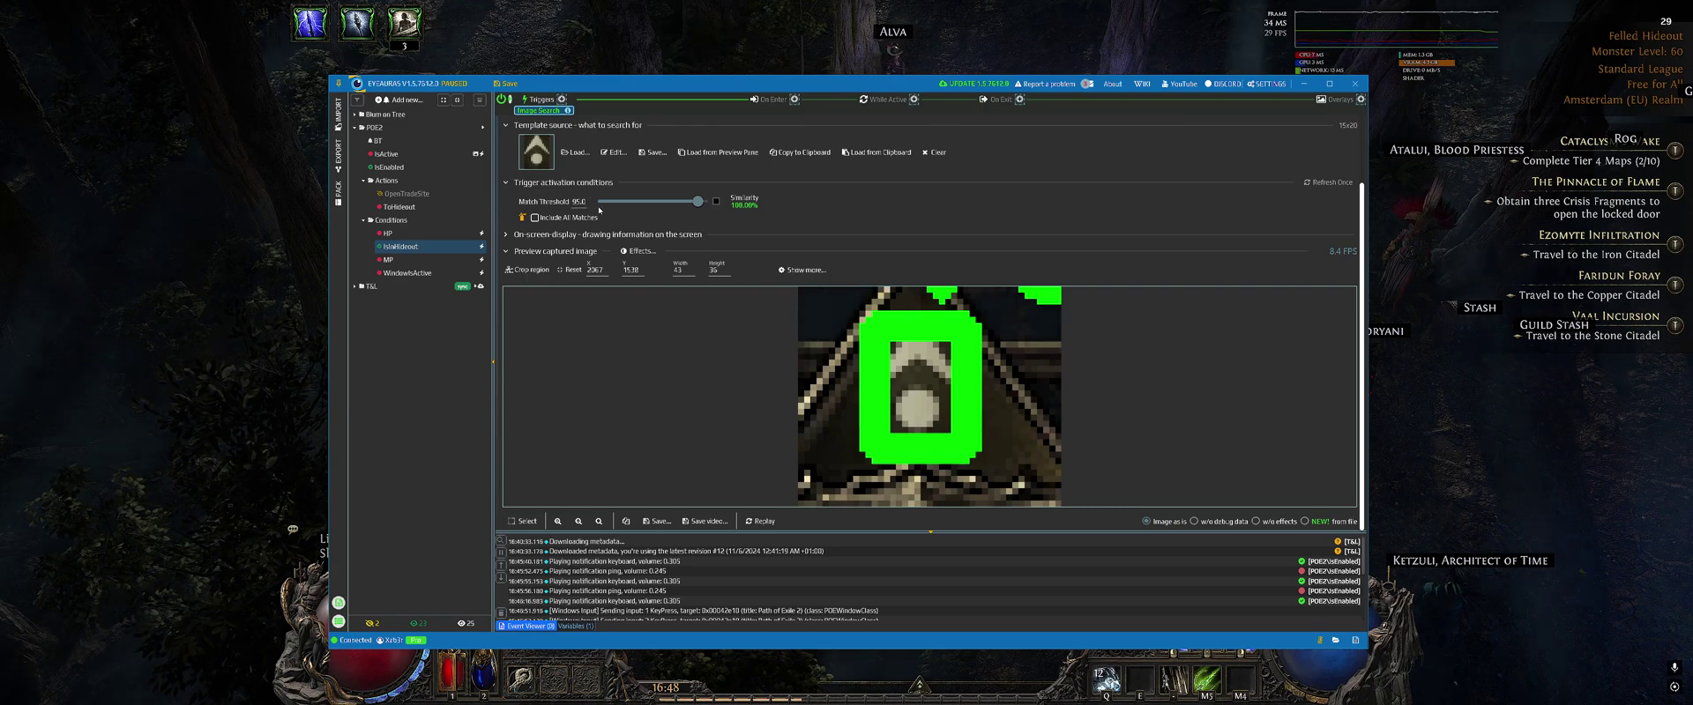
scroll(600, 210, "up", 4)
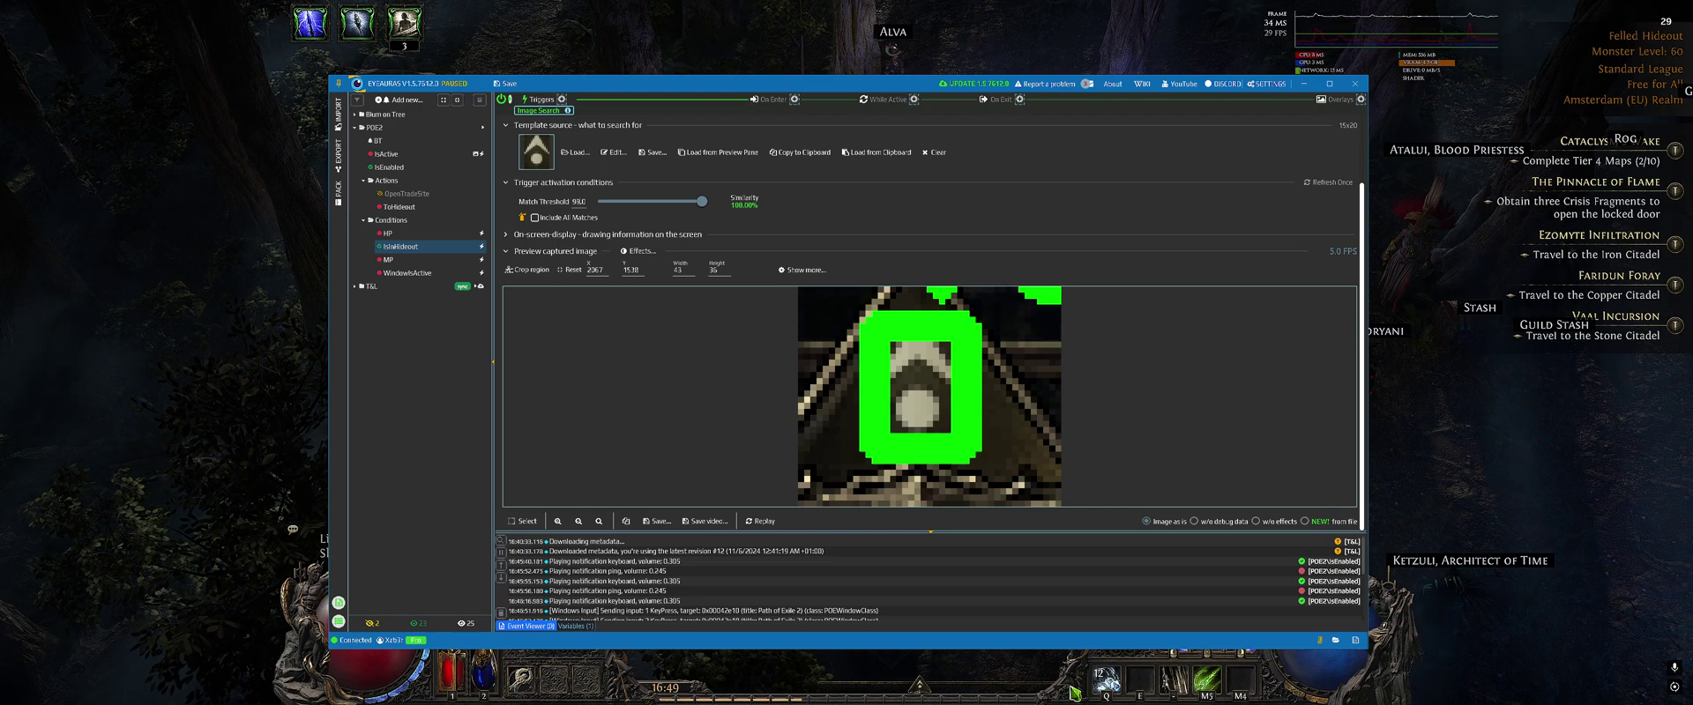
Step: Switch between the game and EyeAuras, opening and closing the hideout editing panel, to check how the Image Search similarity responds
left_click(1074, 694)
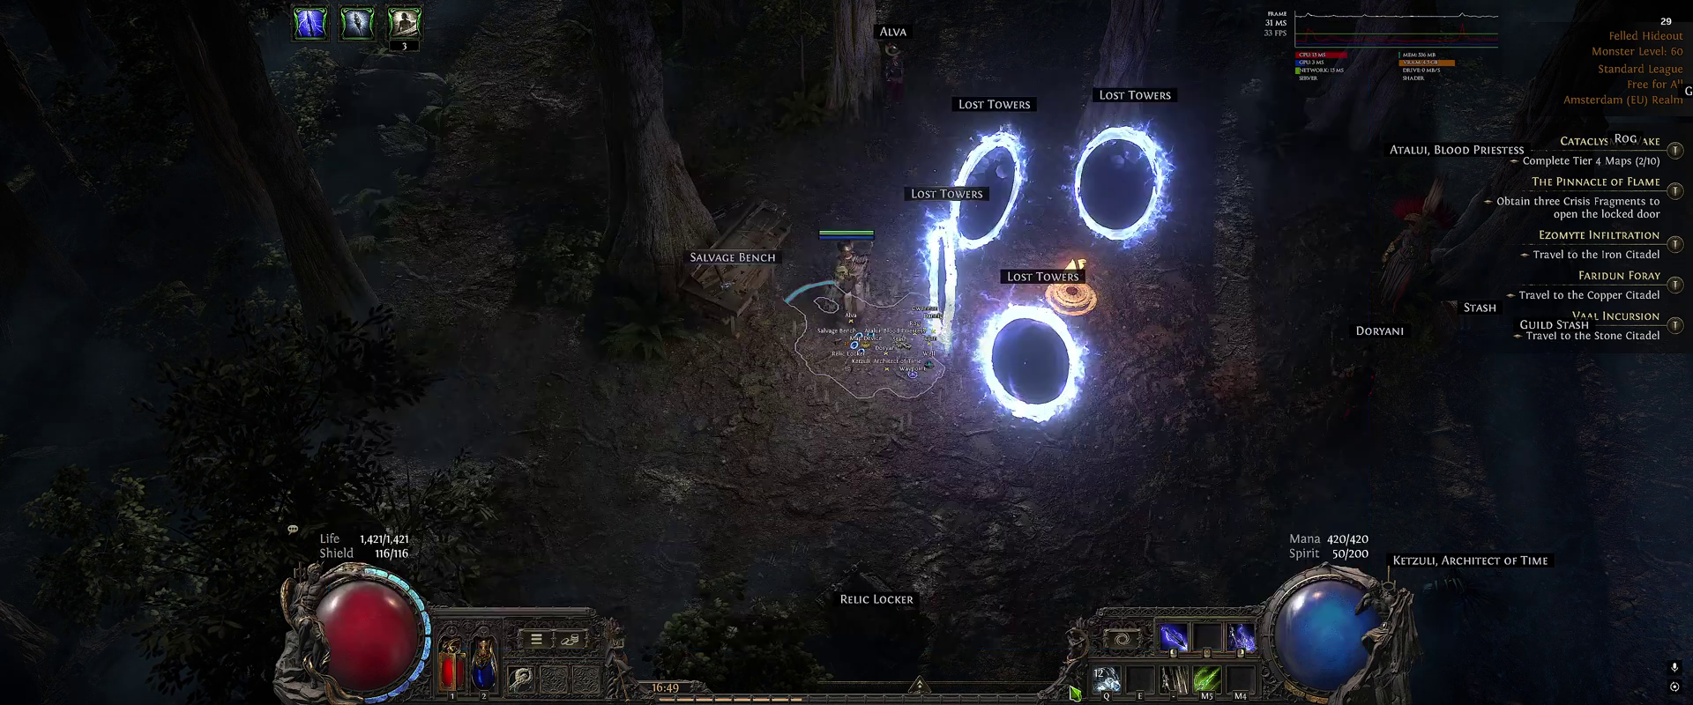
left_click(922, 687)
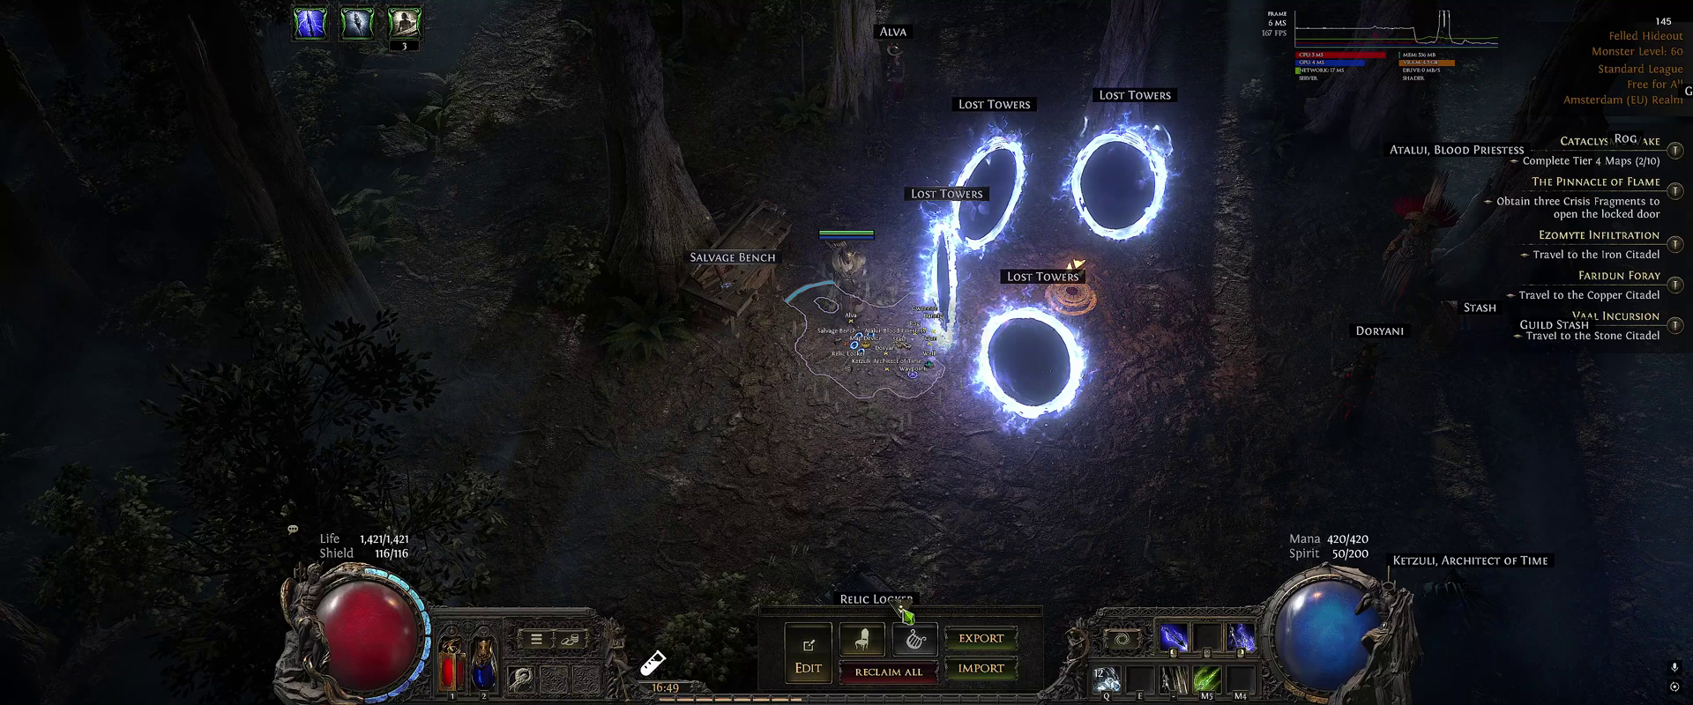
key("alt+Tab")
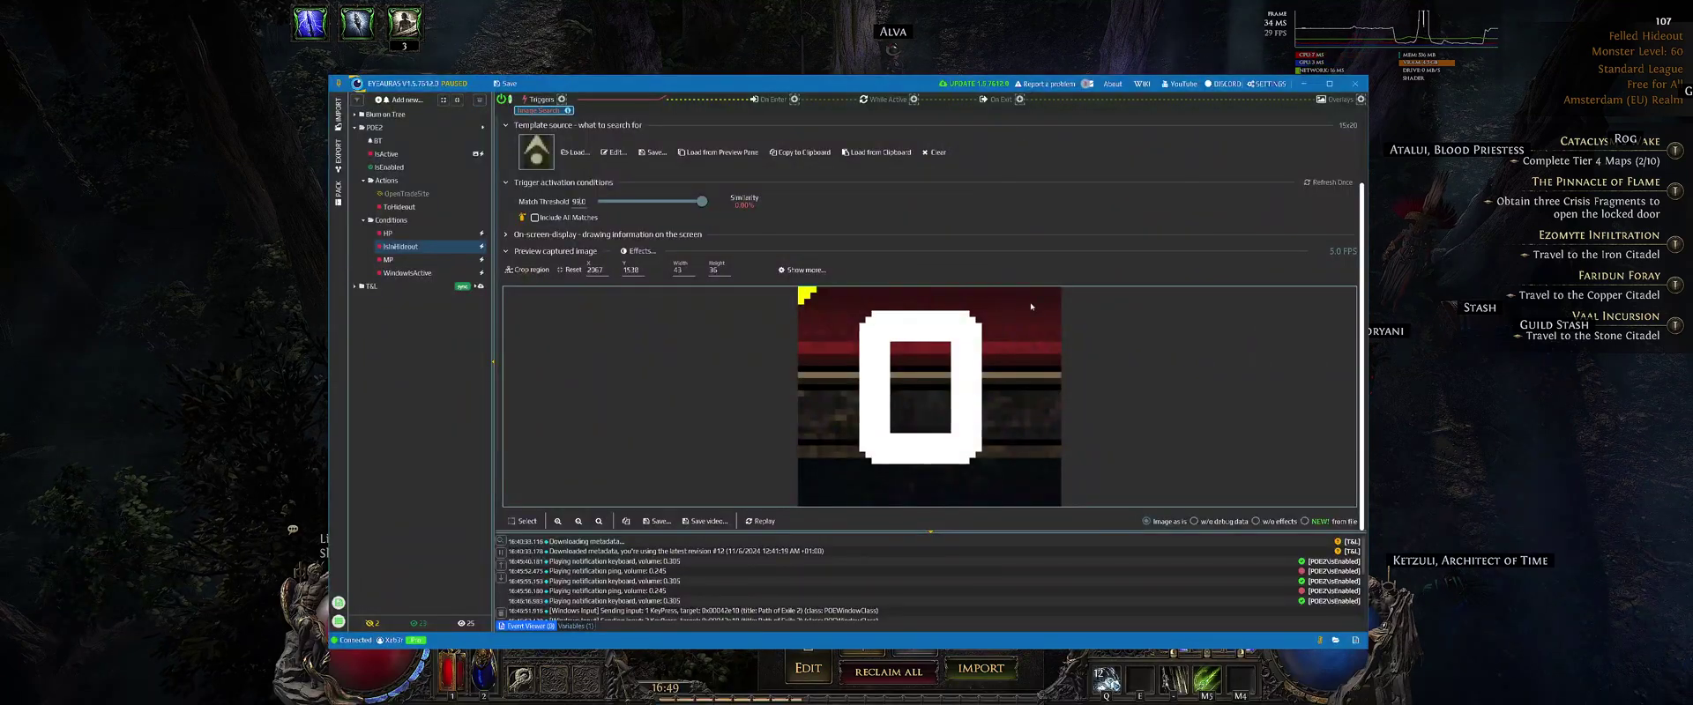
left_click(1069, 694)
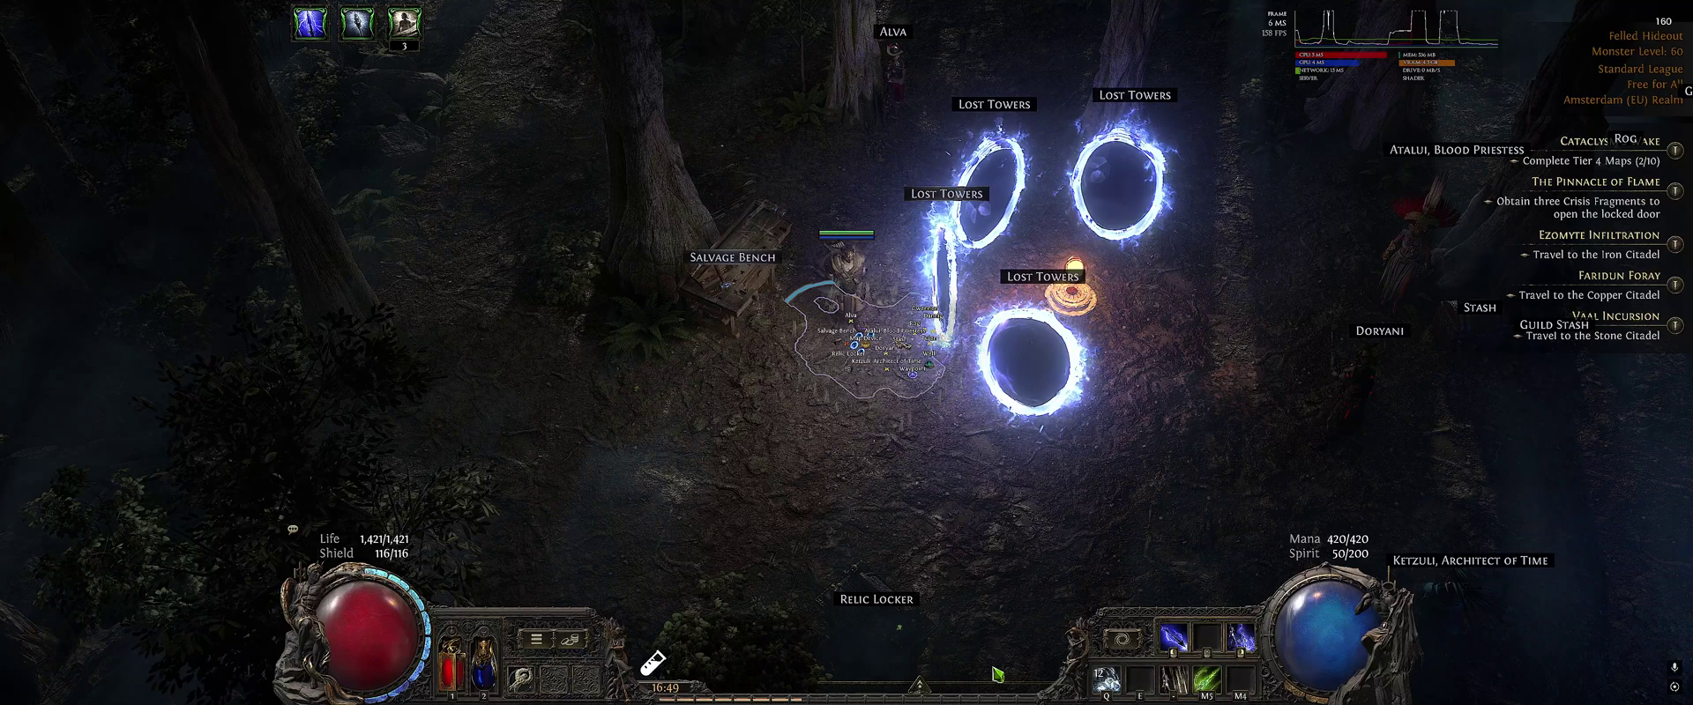
key("alt+Tab")
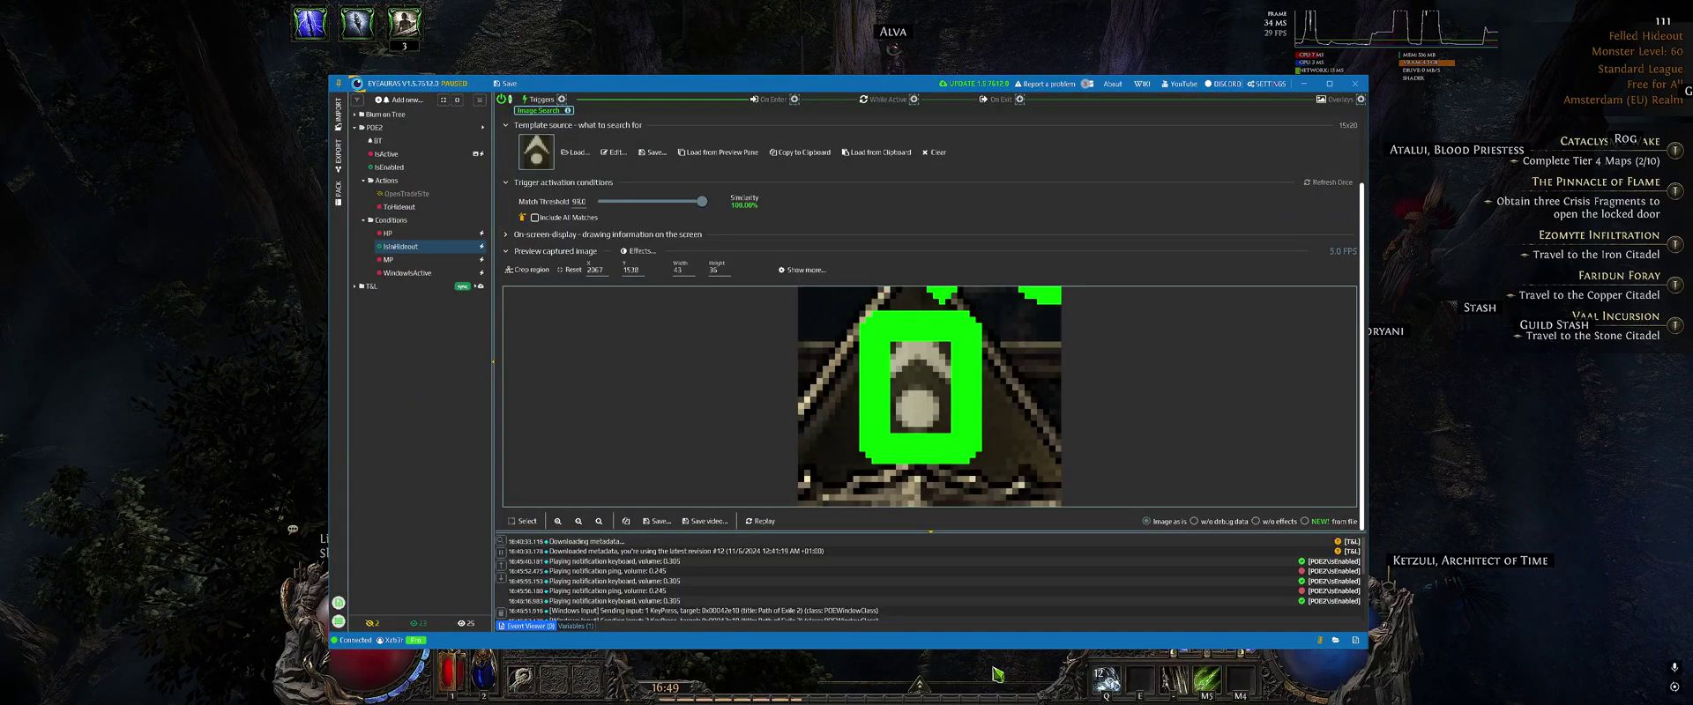
scroll(793, 397, "up", 2)
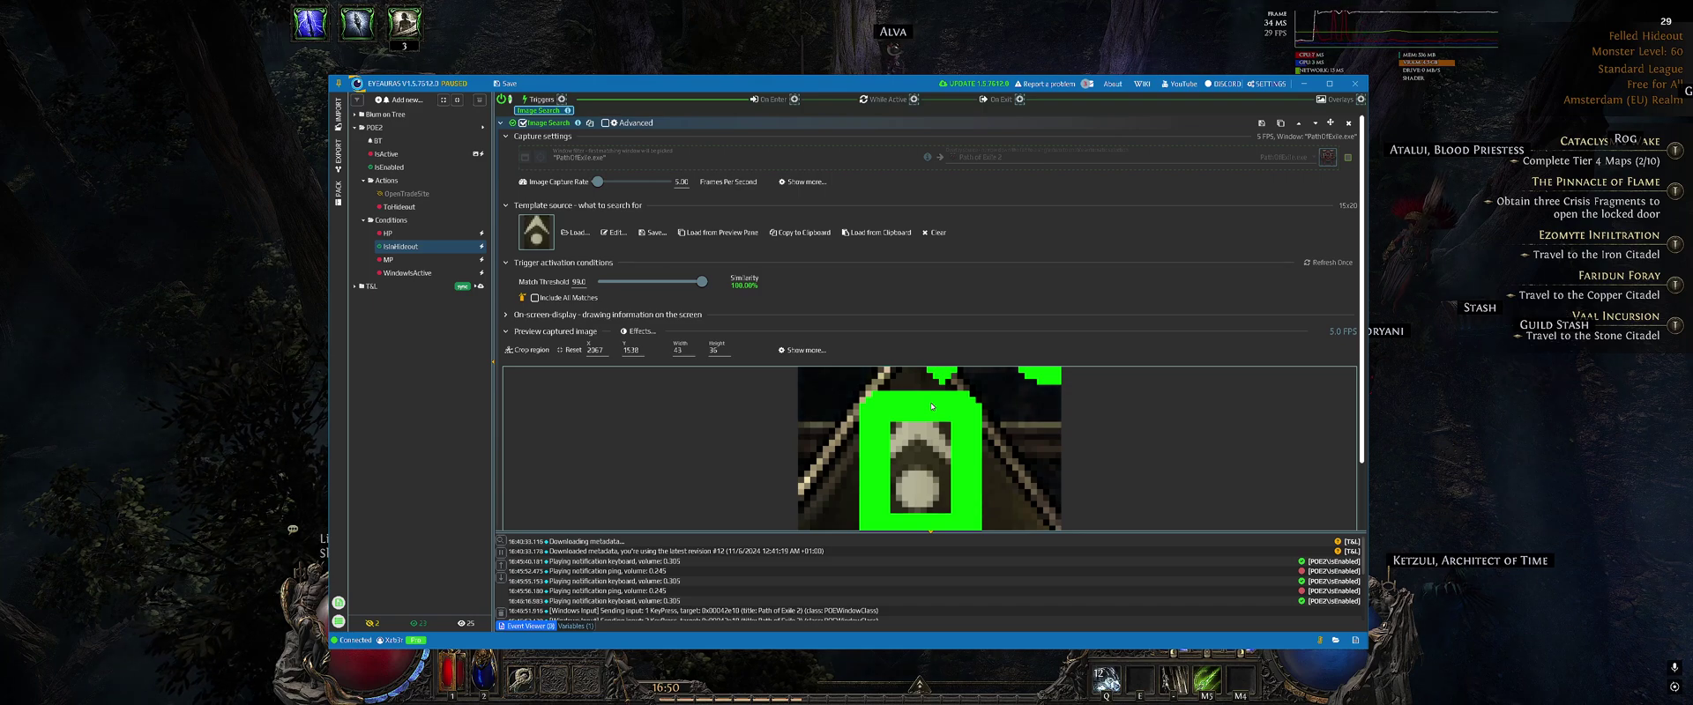
mouse_move(1012, 698)
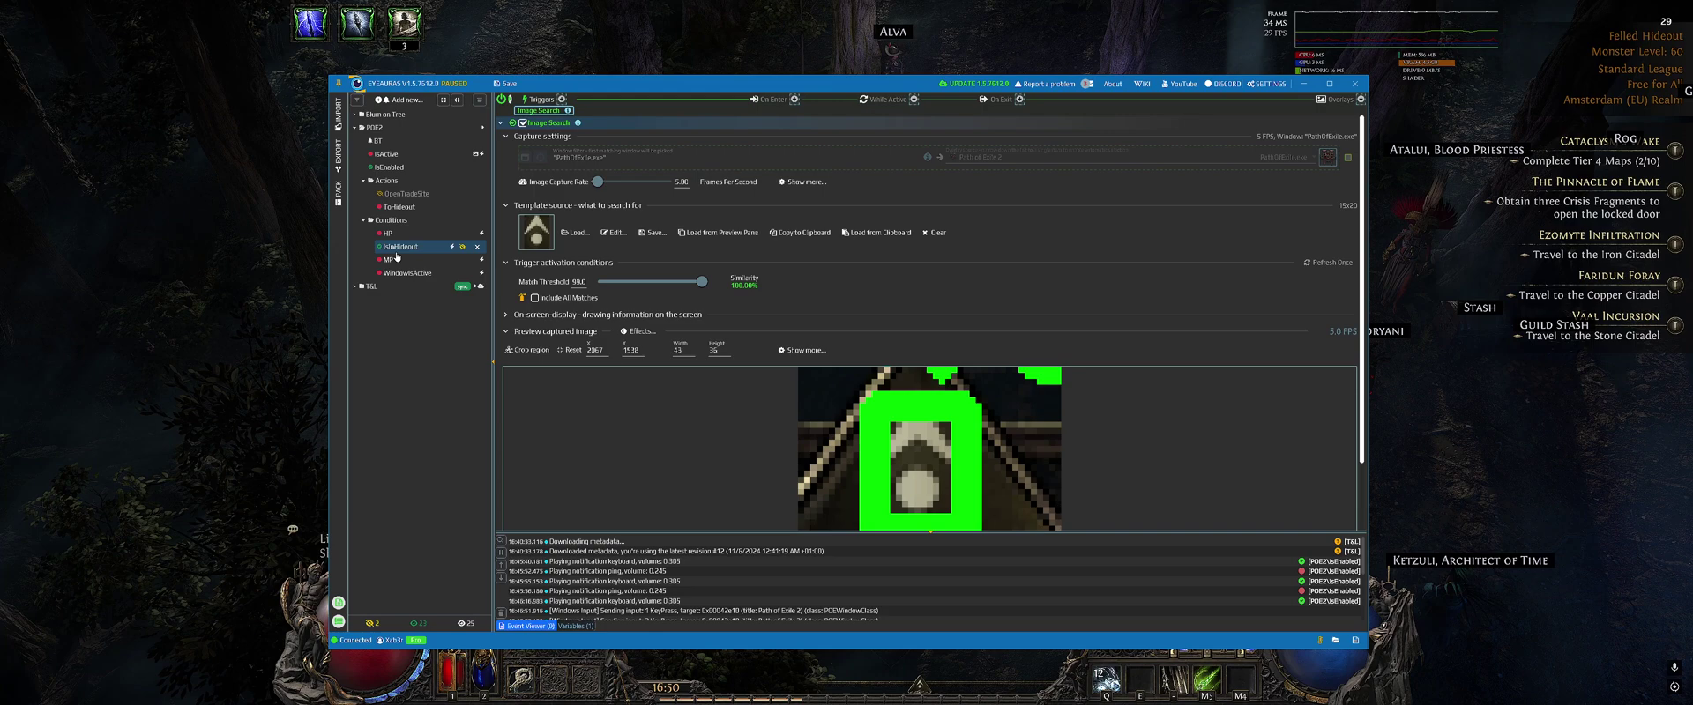
Step: Link the IsInHideout condition to the IsActive aura and require it to be inactive
left_click(393, 153)
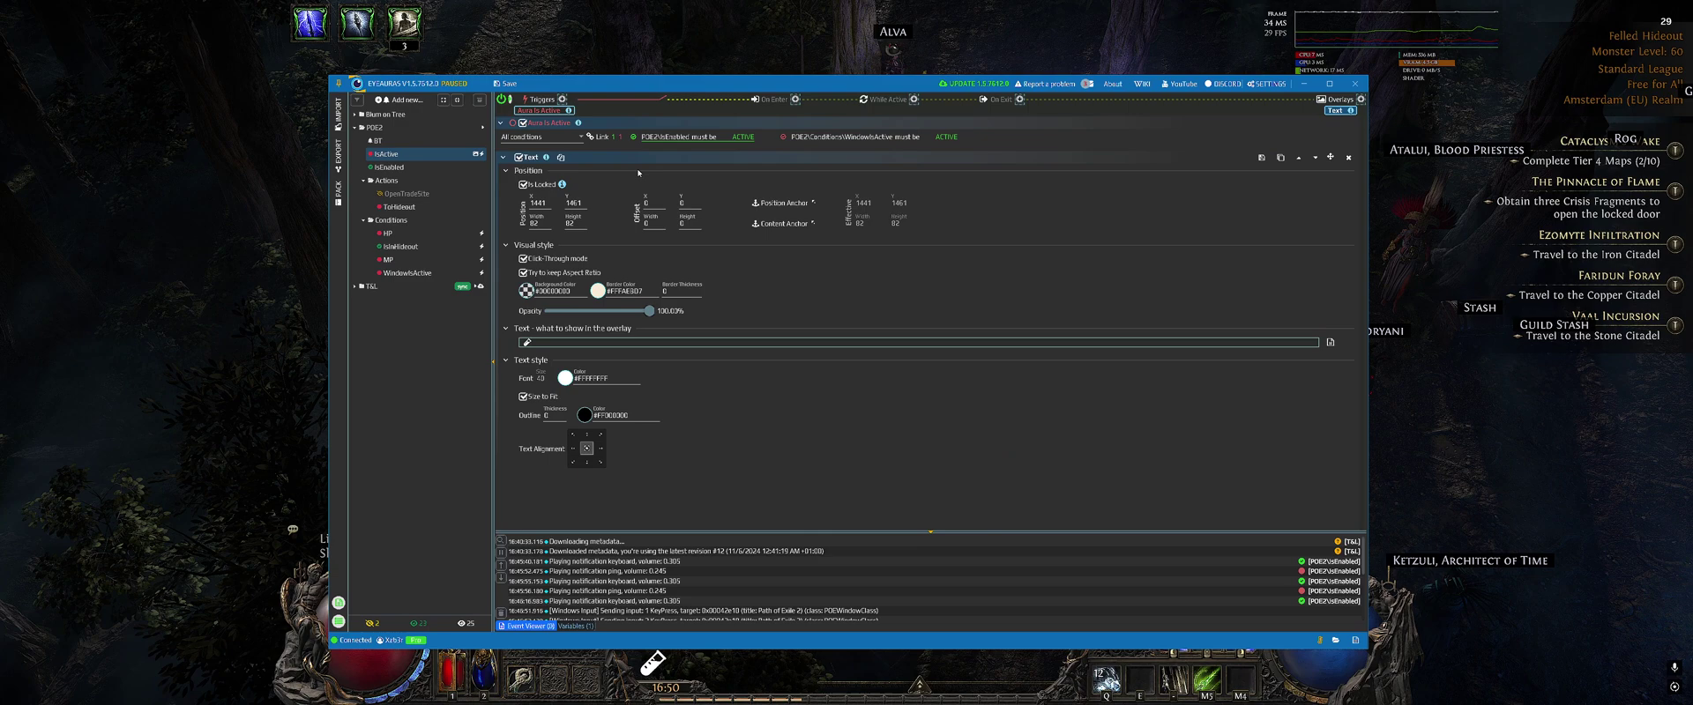
left_click(601, 140)
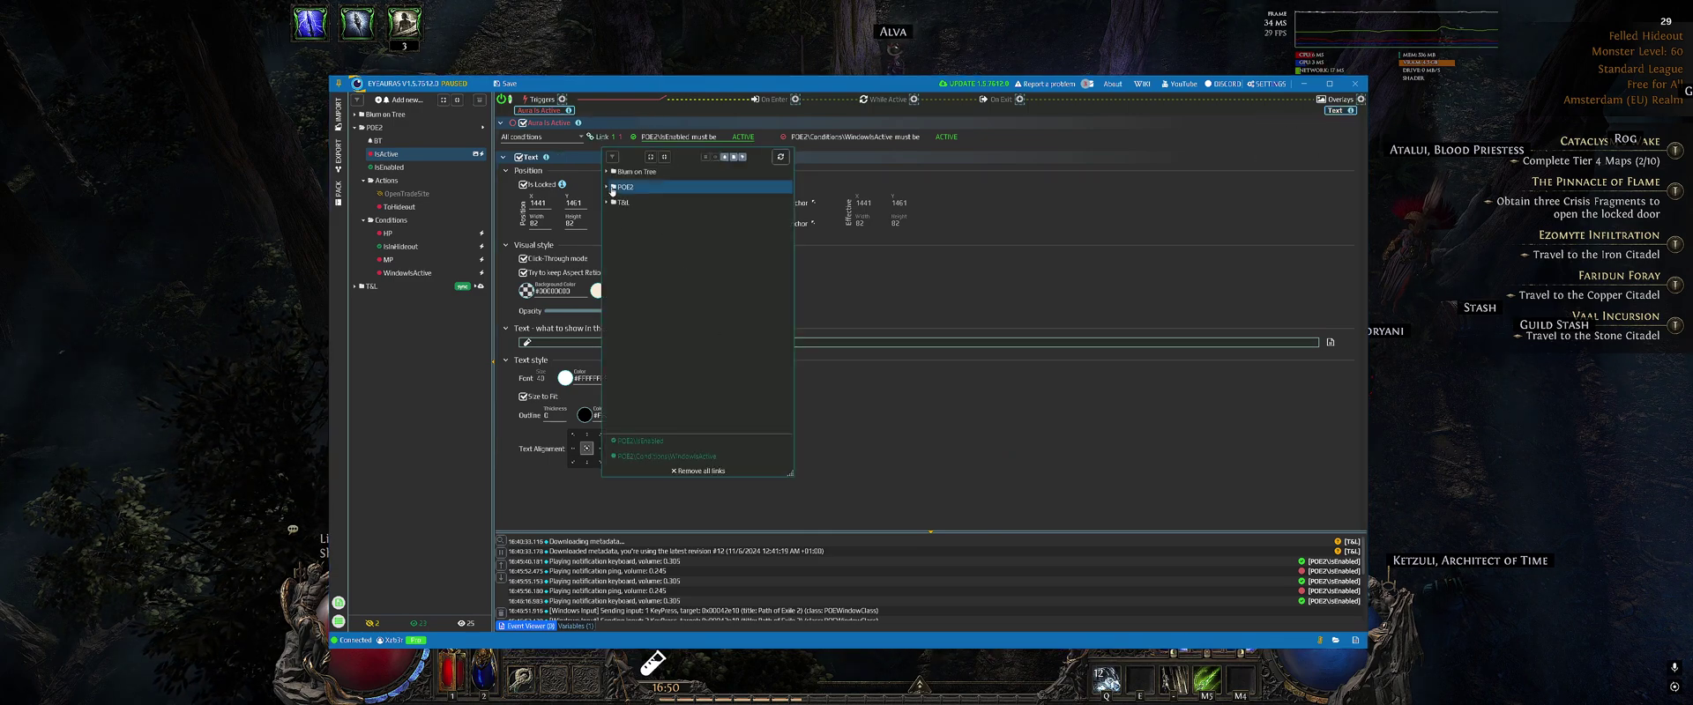
left_click(606, 187)
left_click(617, 264)
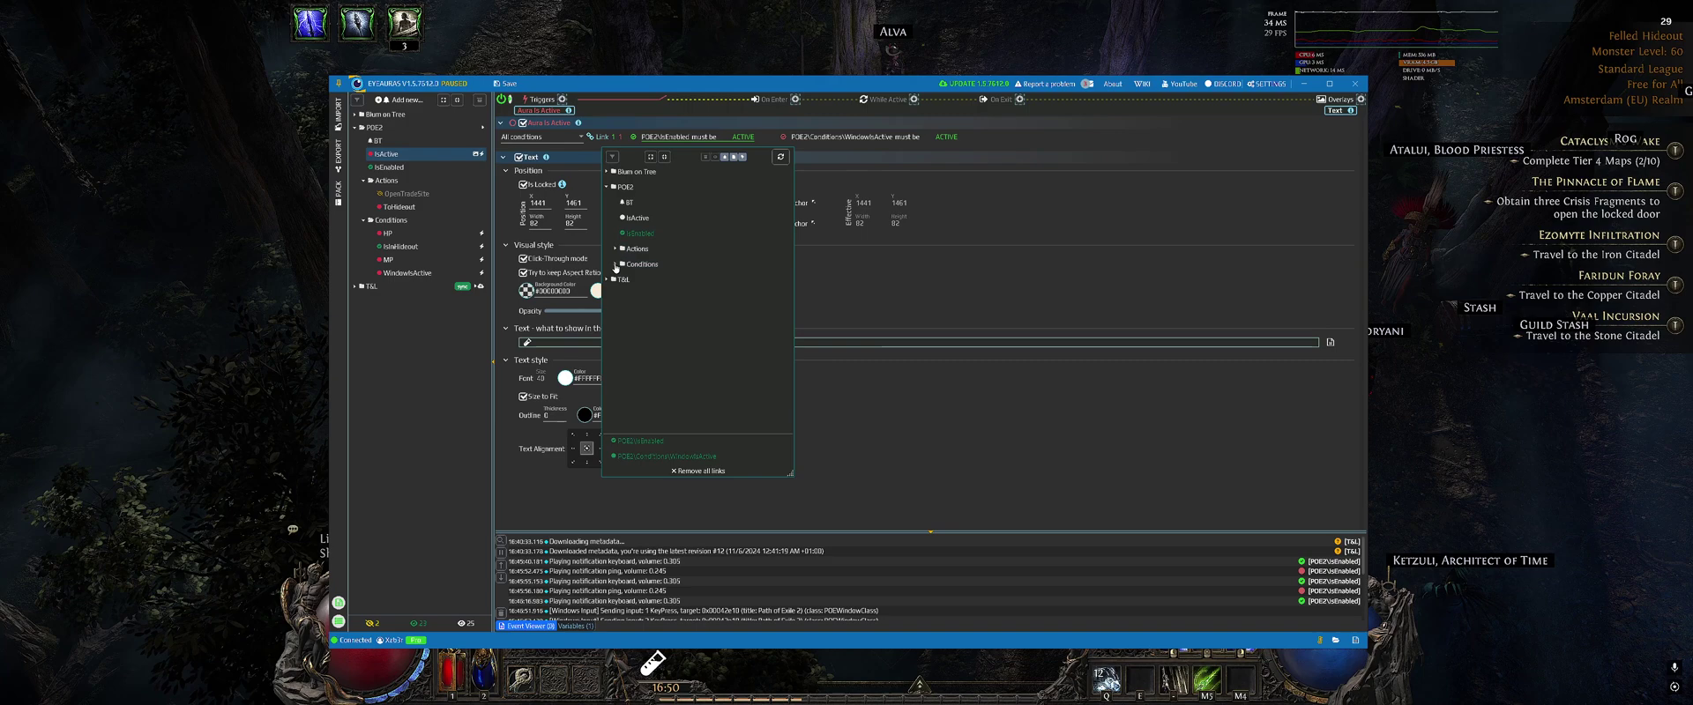
left_click(671, 297)
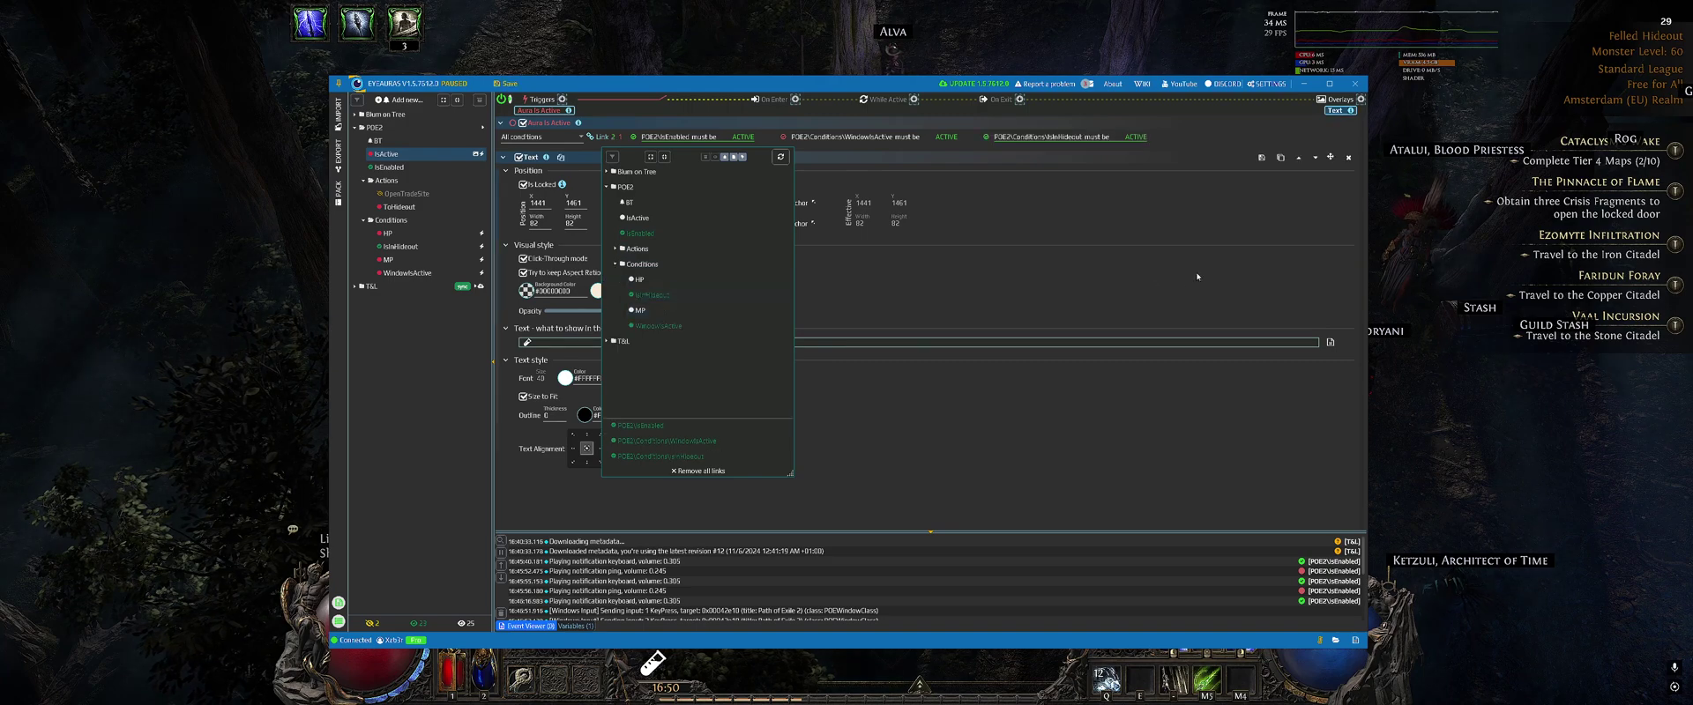
left_click(1190, 237)
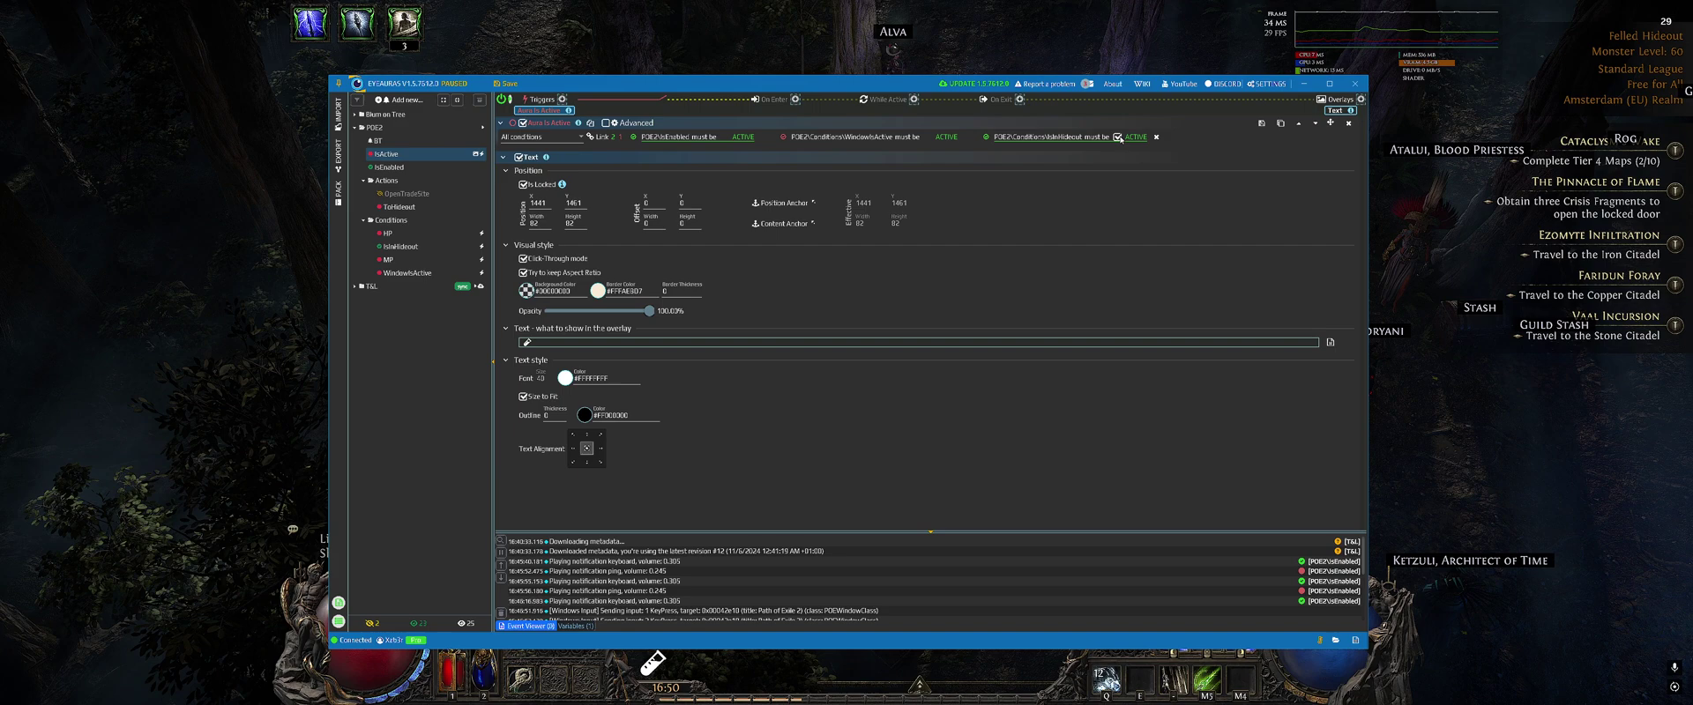
left_click(1117, 136)
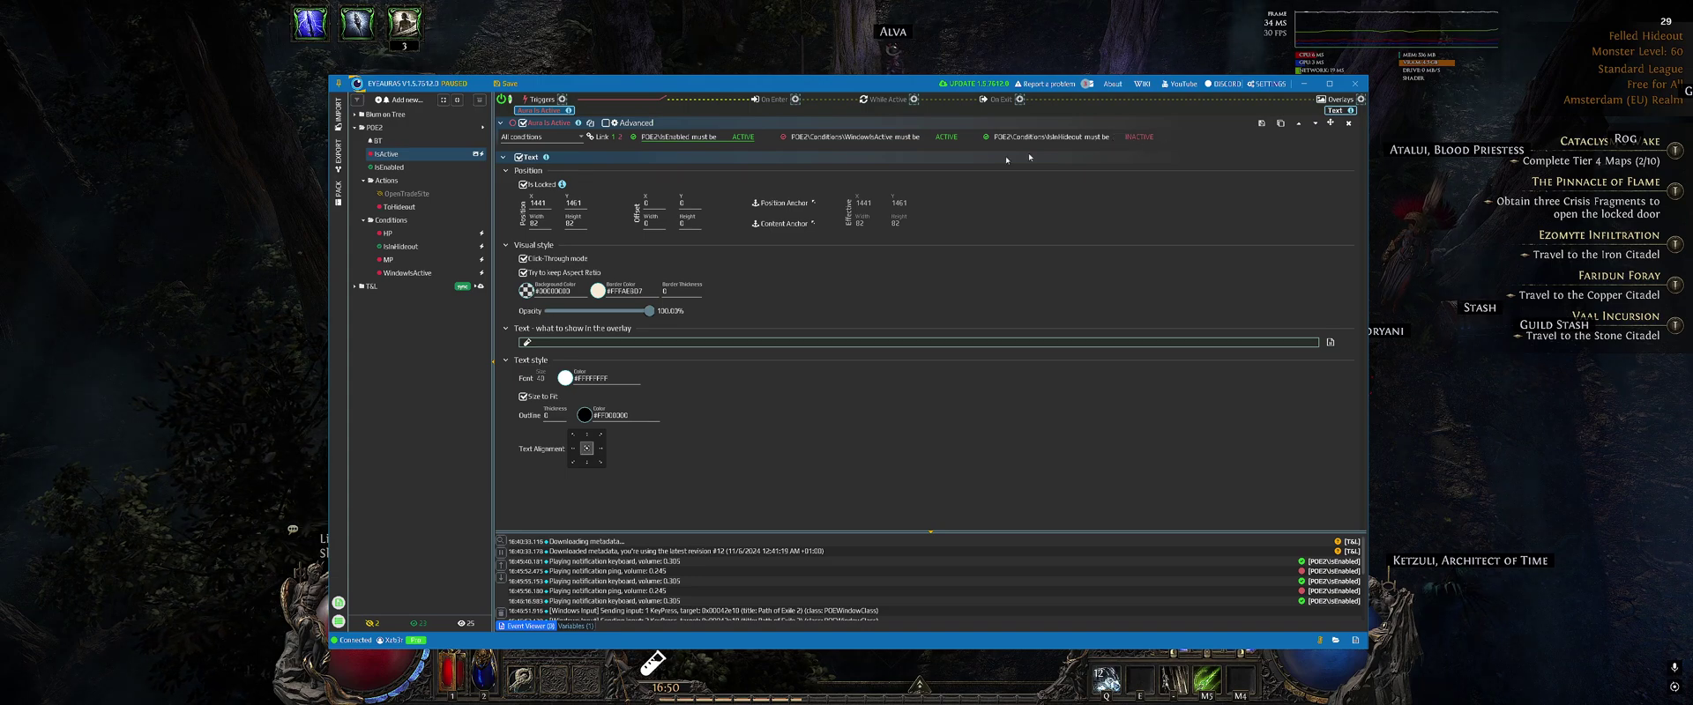
Step: Switch to the game and take the character through a Lost Towers portal to check the active-state overlay outside the hideout
left_click(223, 435)
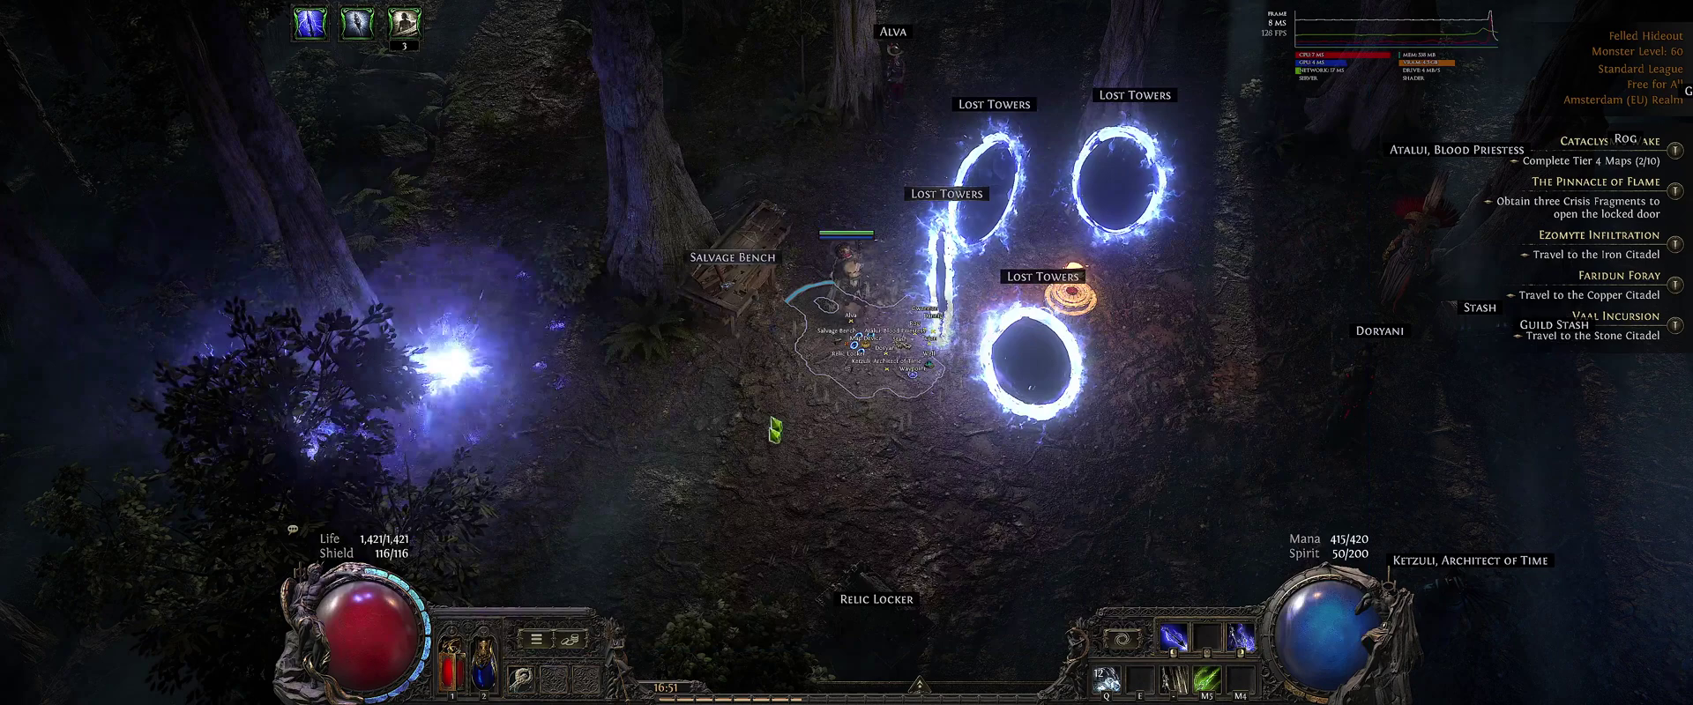
key("s")
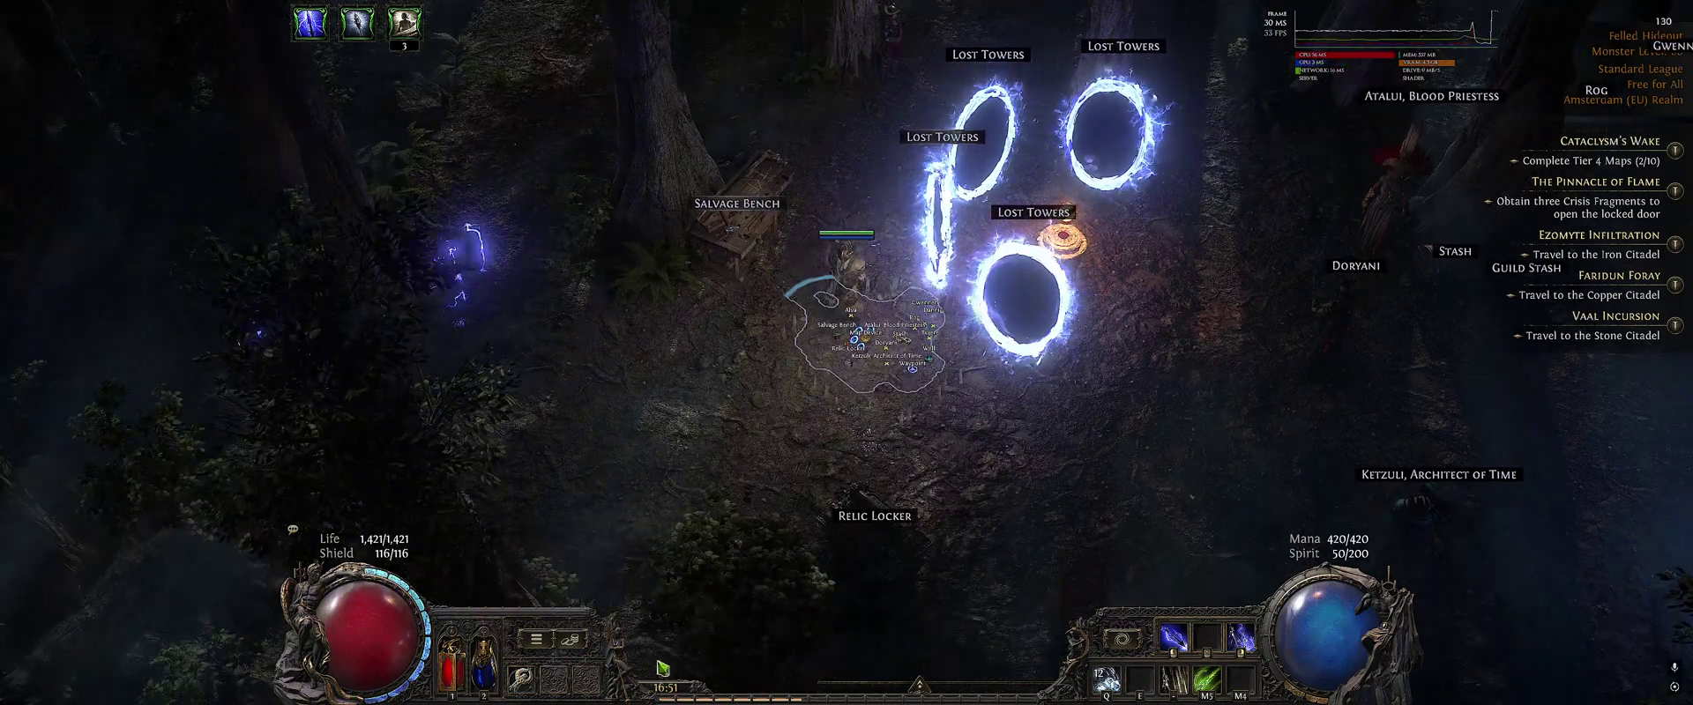
key("d")
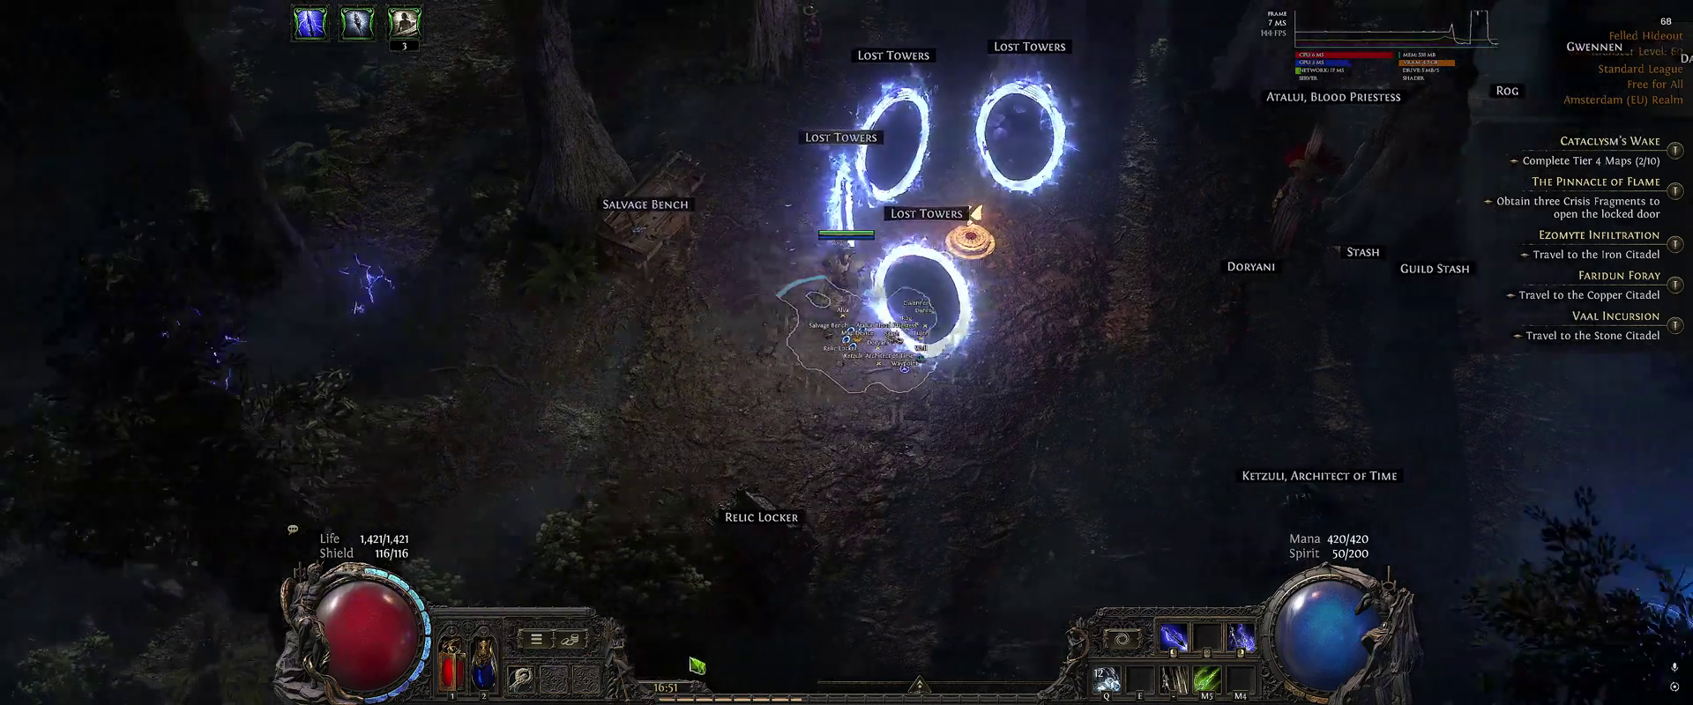
key("a")
key("d")
key("d")
key("w")
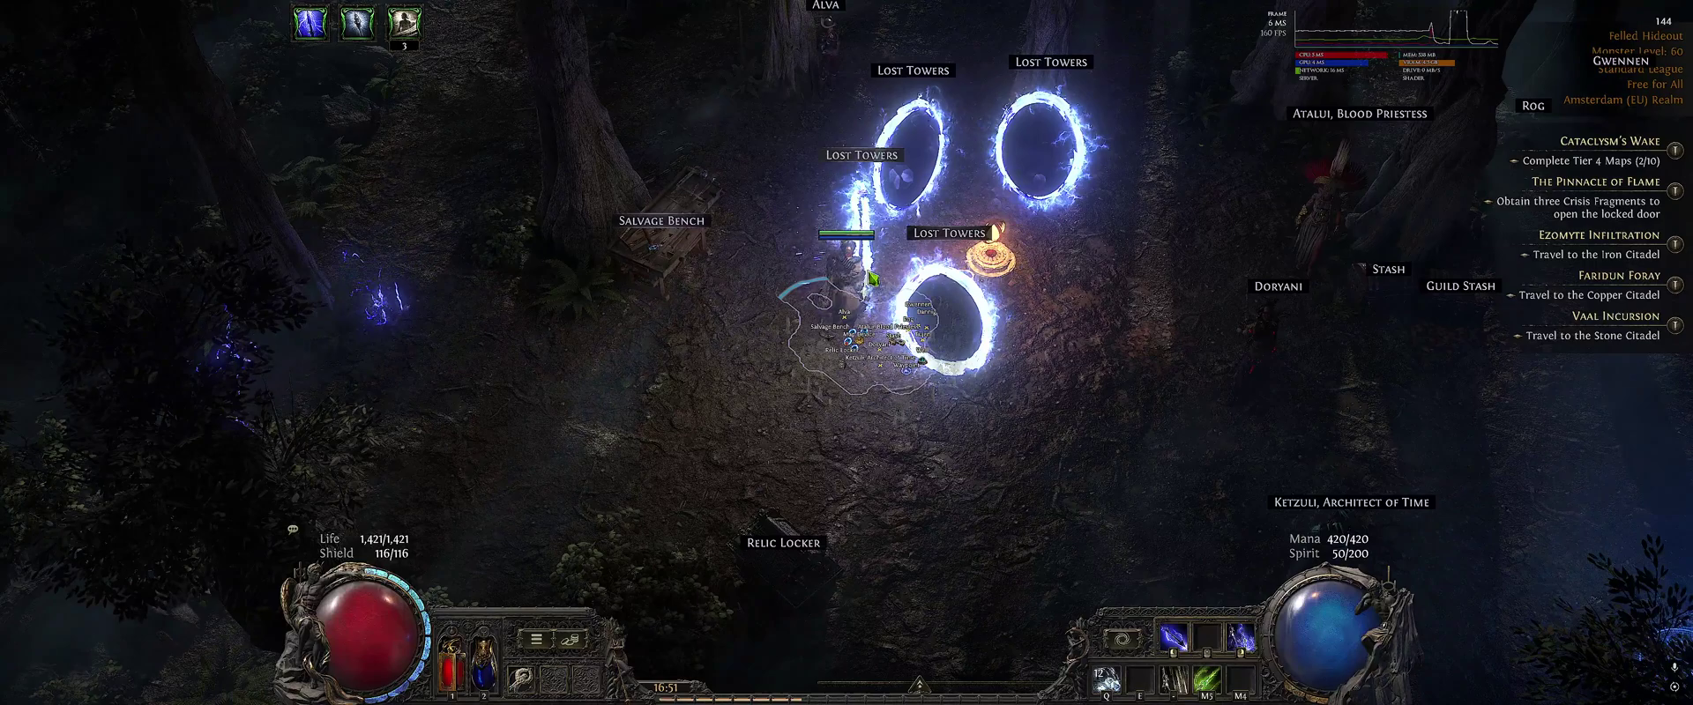
left_click(869, 273)
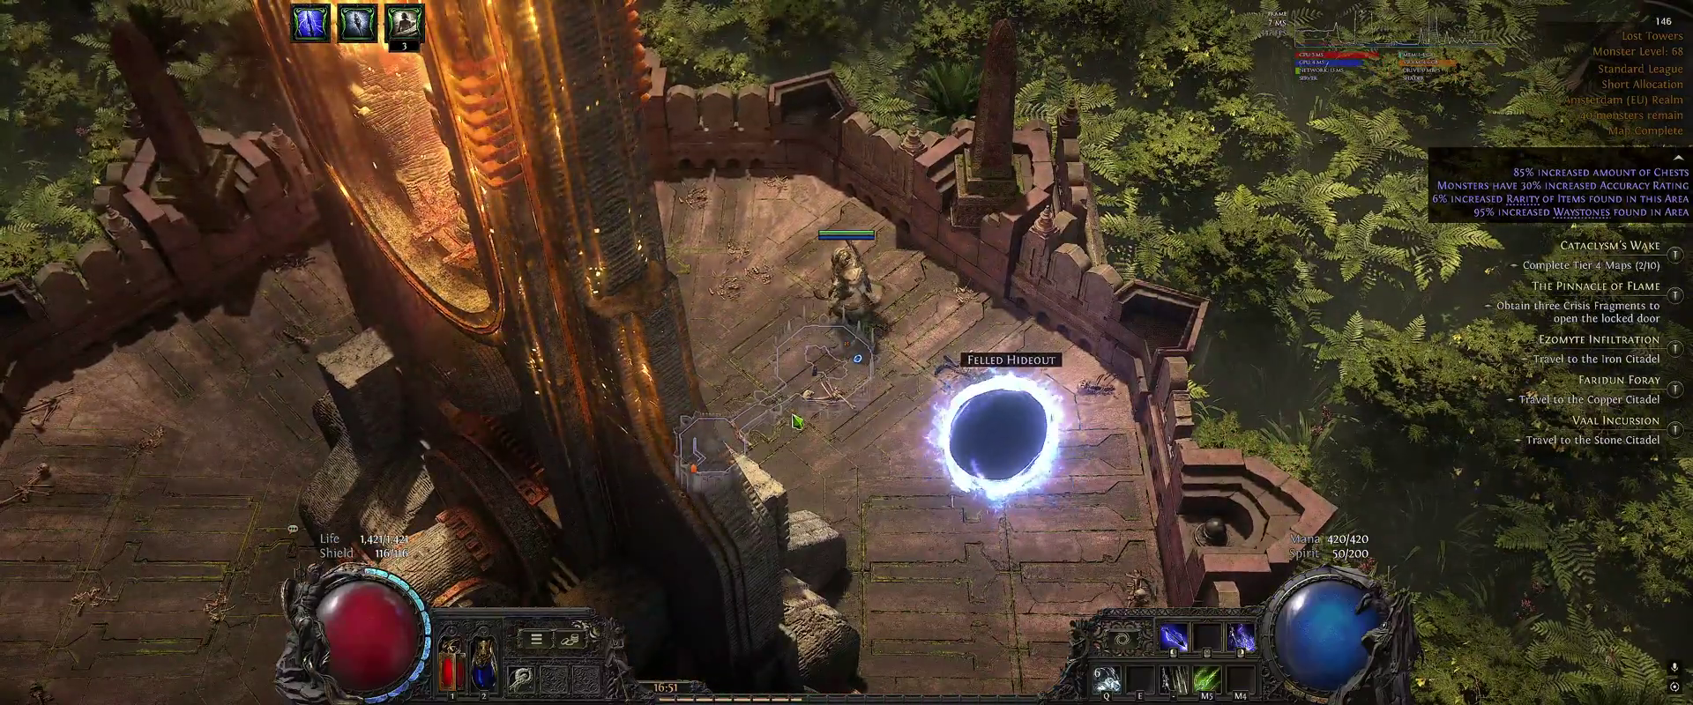
key("s")
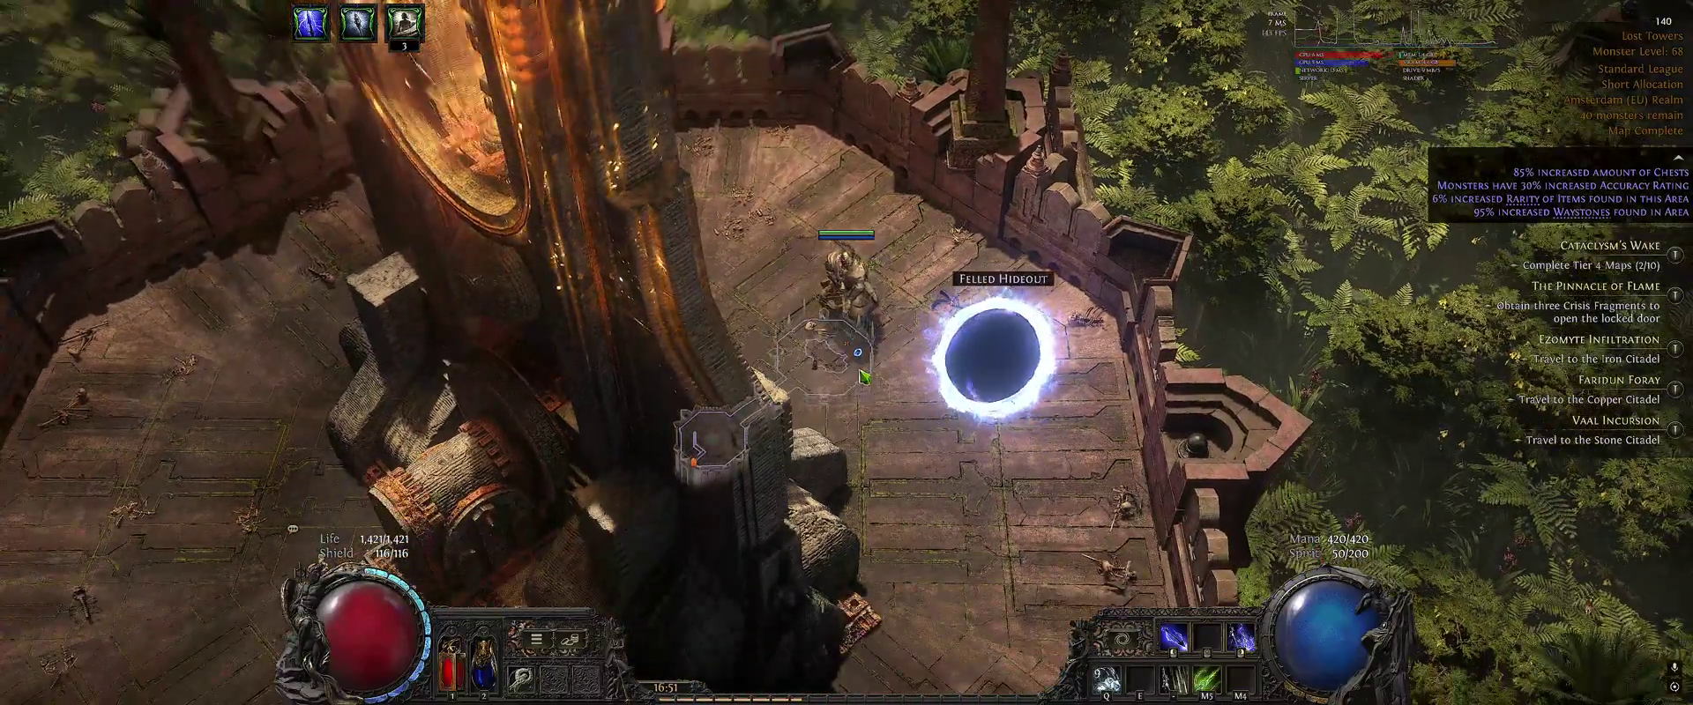